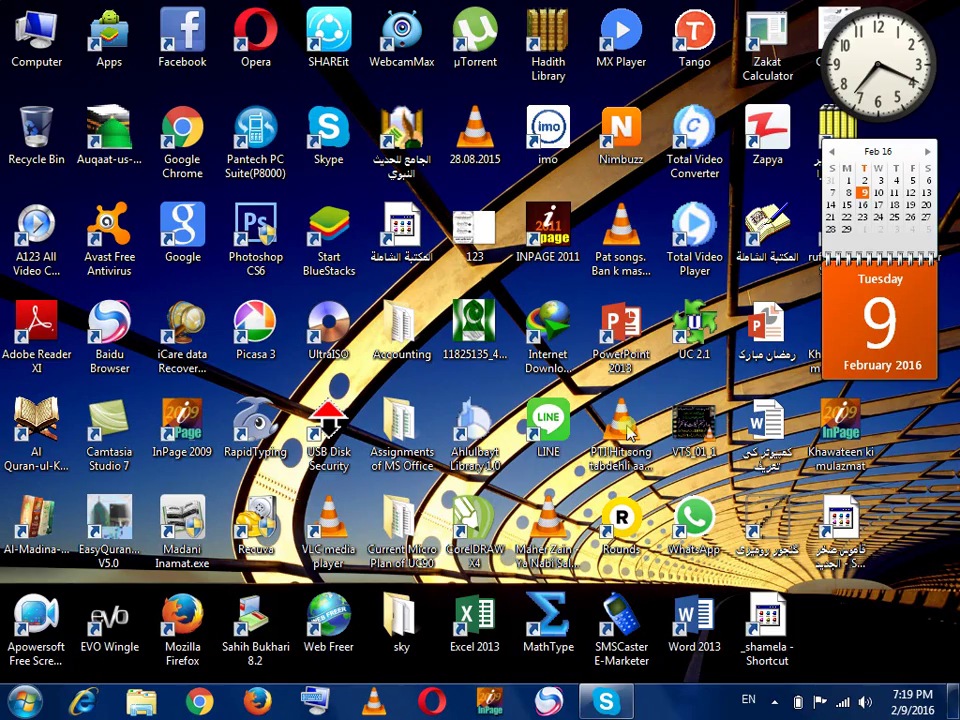
Launch Excel 2013 by running 'excel' from the Windows Run box
double_click(37, 42)
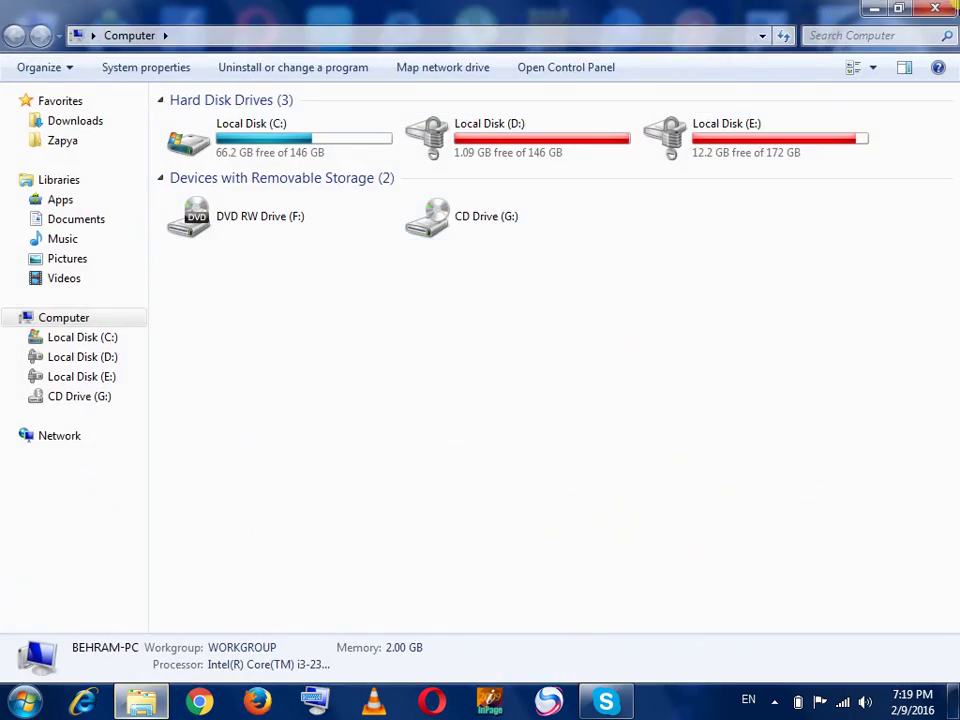
left_click(943, 14)
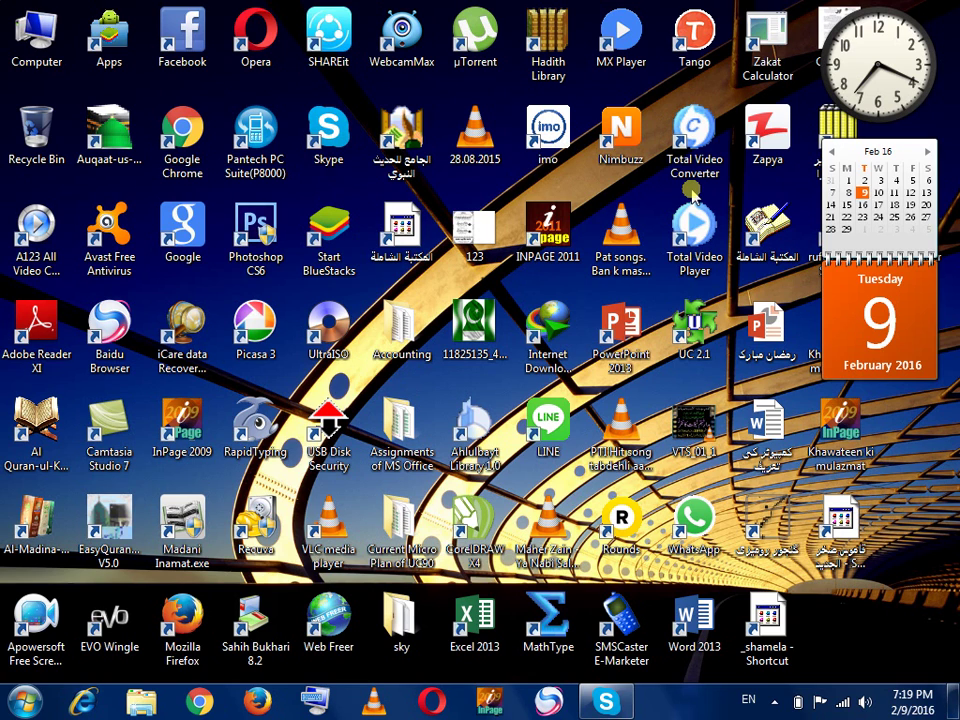
key("super+r")
type("exce")
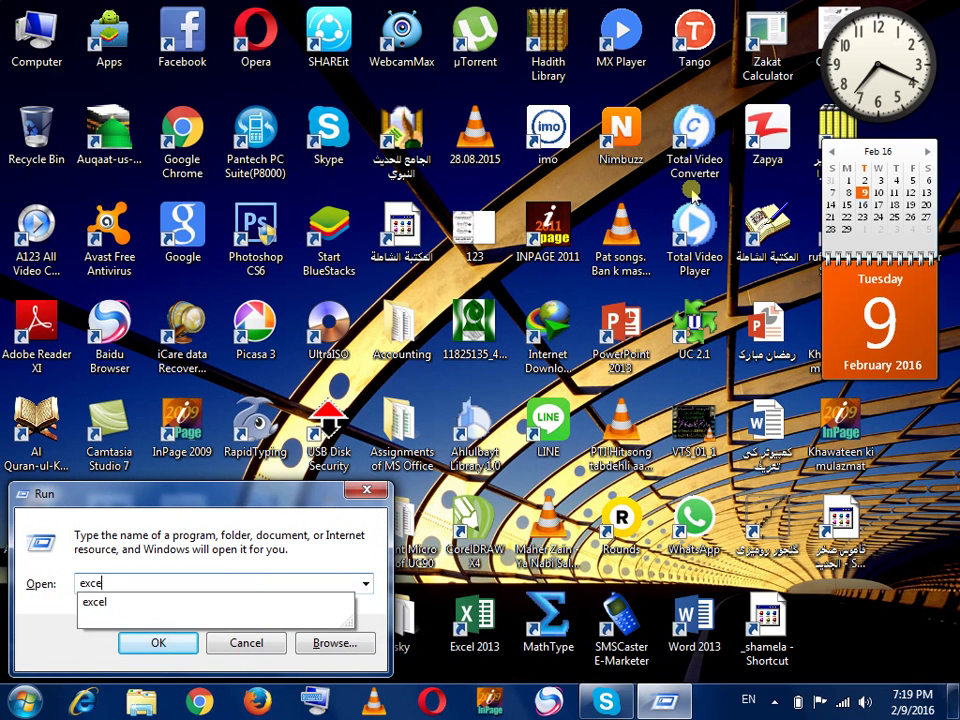
key("Return")
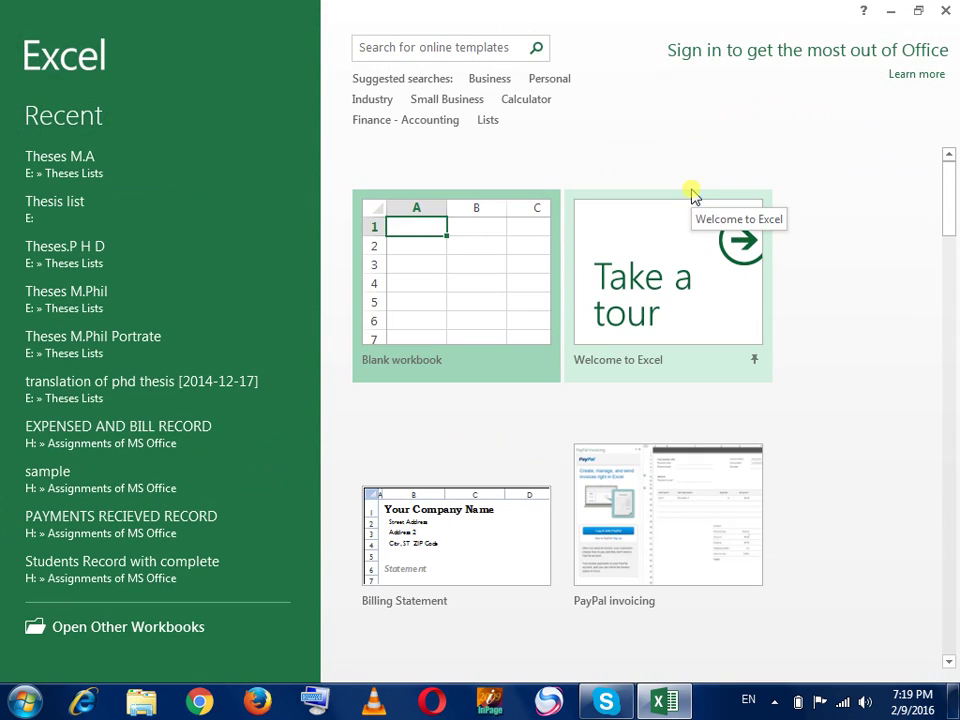
Create a blank workbook, dismiss the activation notice, and show the recent workbooks list
left_click(418, 265)
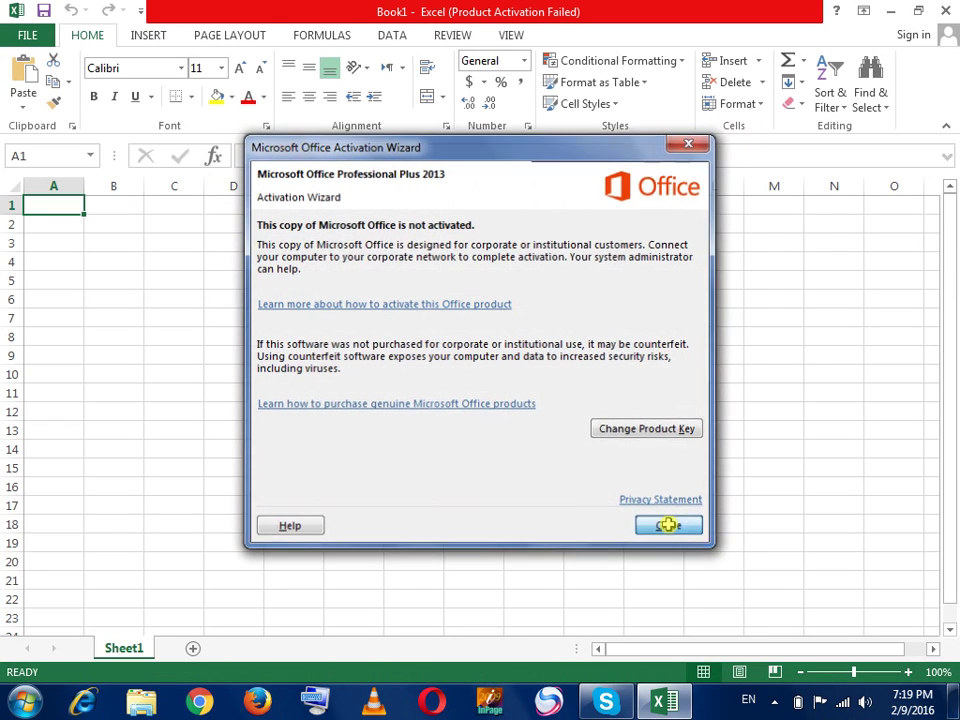
left_click(669, 525)
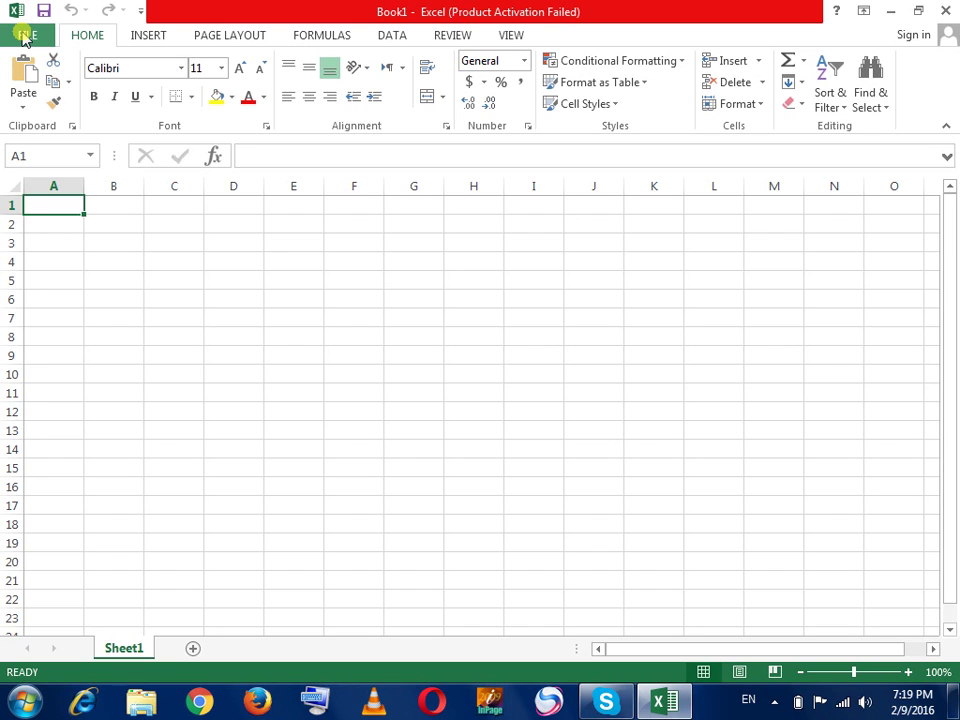
left_click(27, 36)
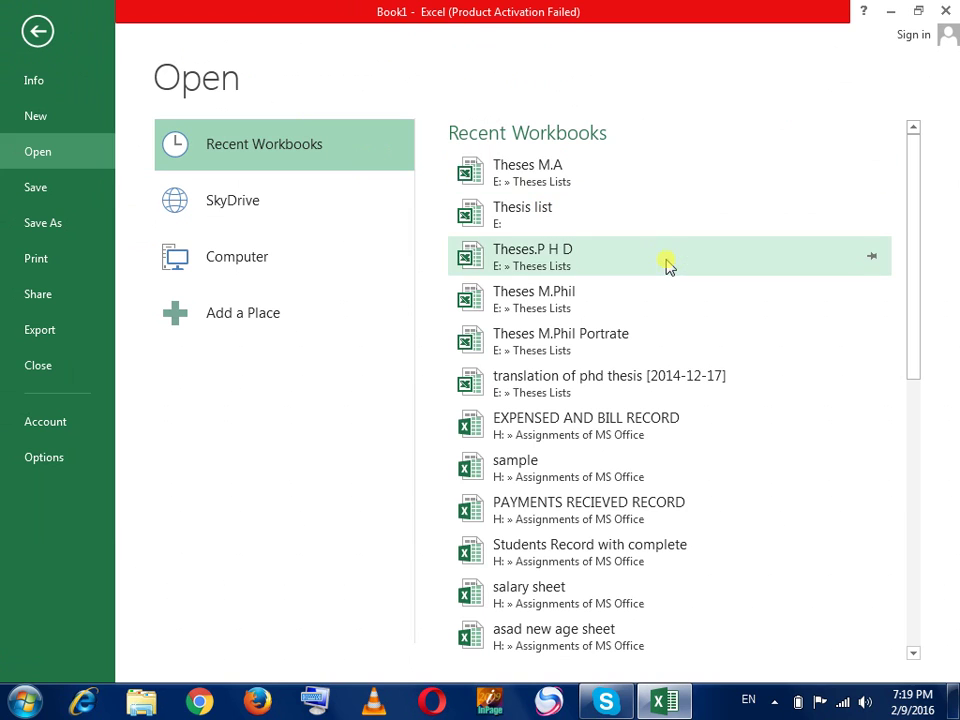
left_click_drag(911, 208, 912, 437)
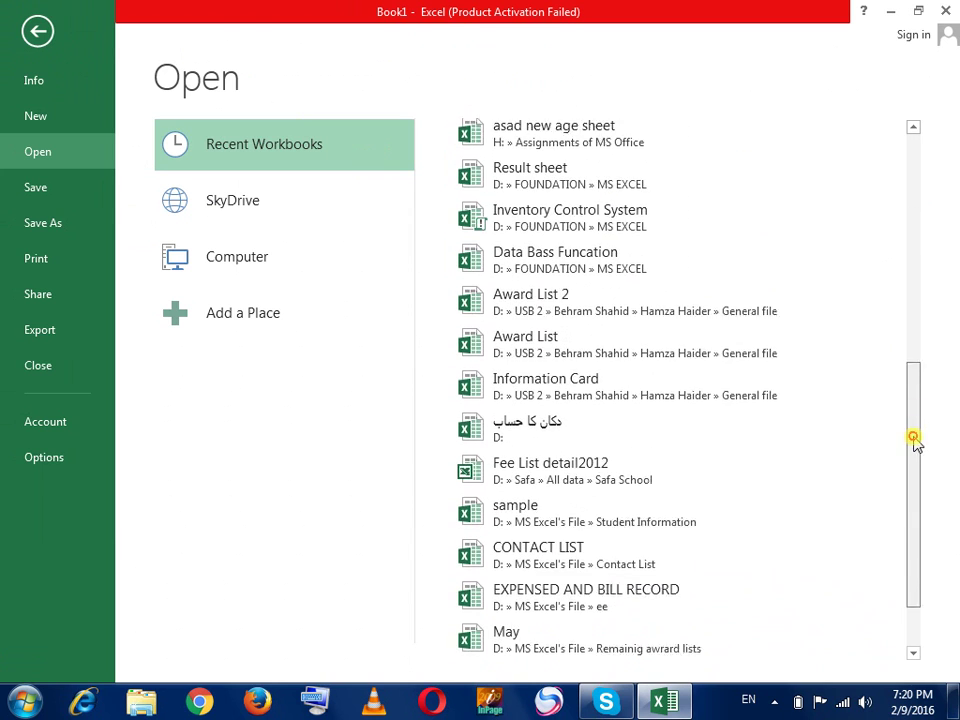
left_click_drag(912, 437, 917, 357)
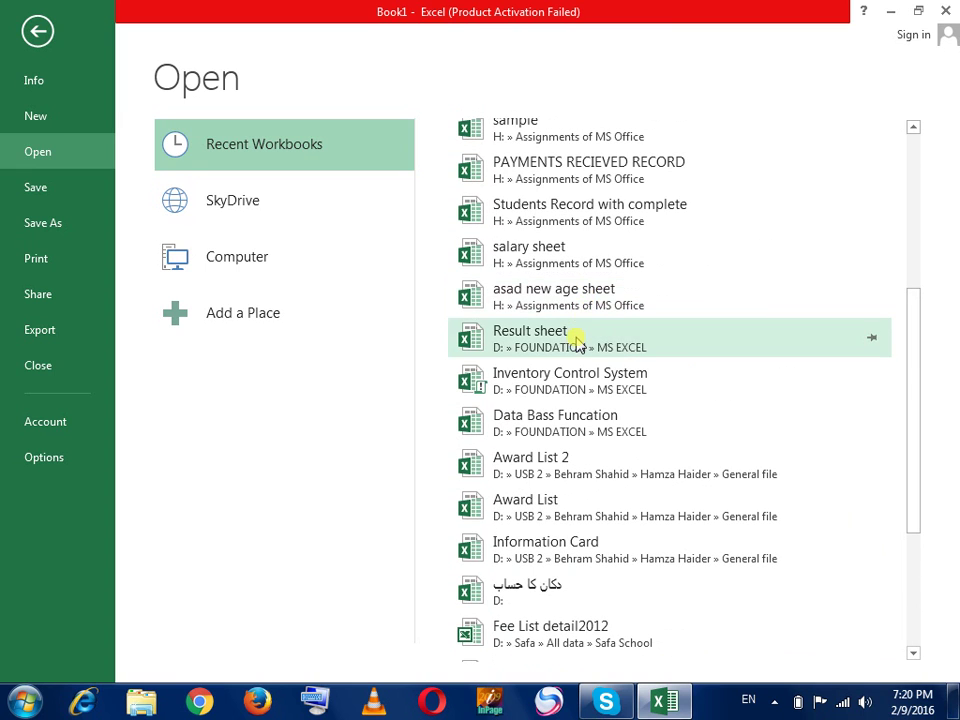
left_click(577, 338)
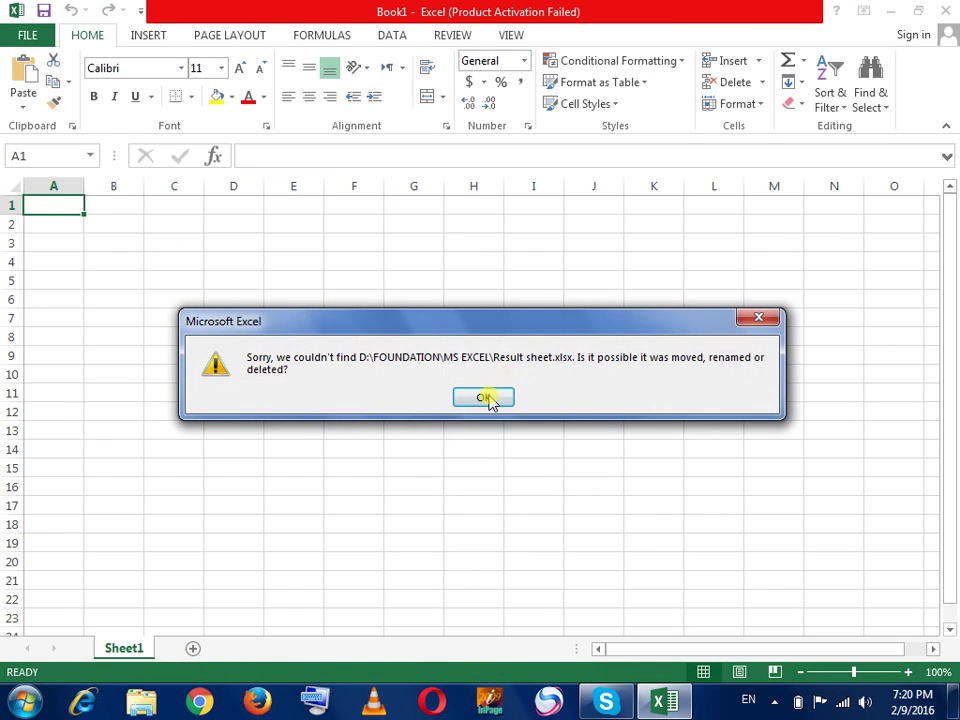
left_click(485, 395)
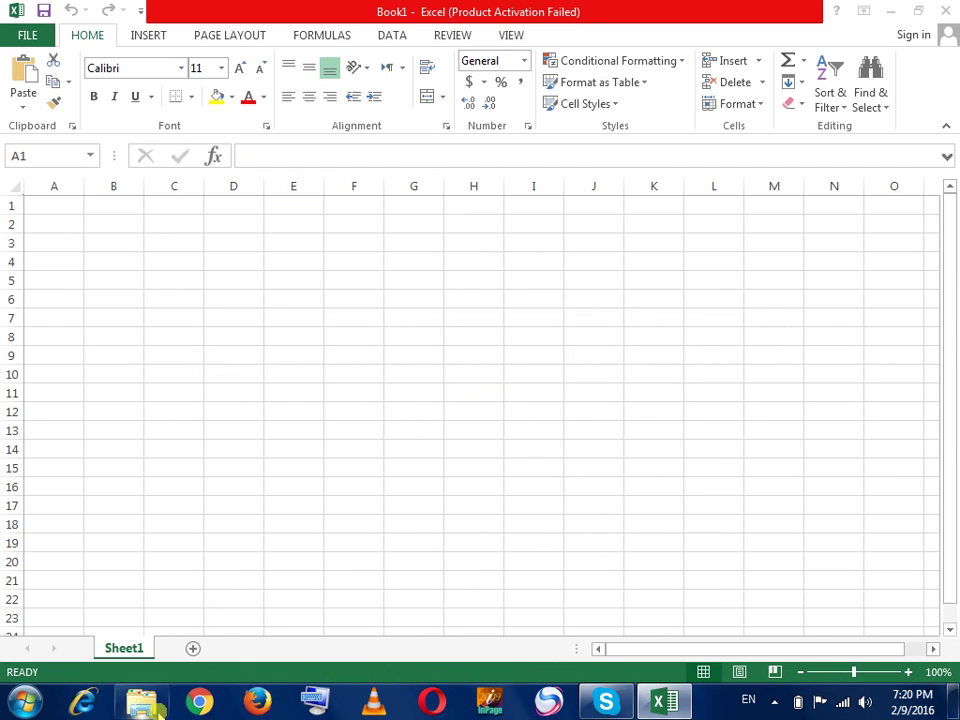
left_click(158, 707)
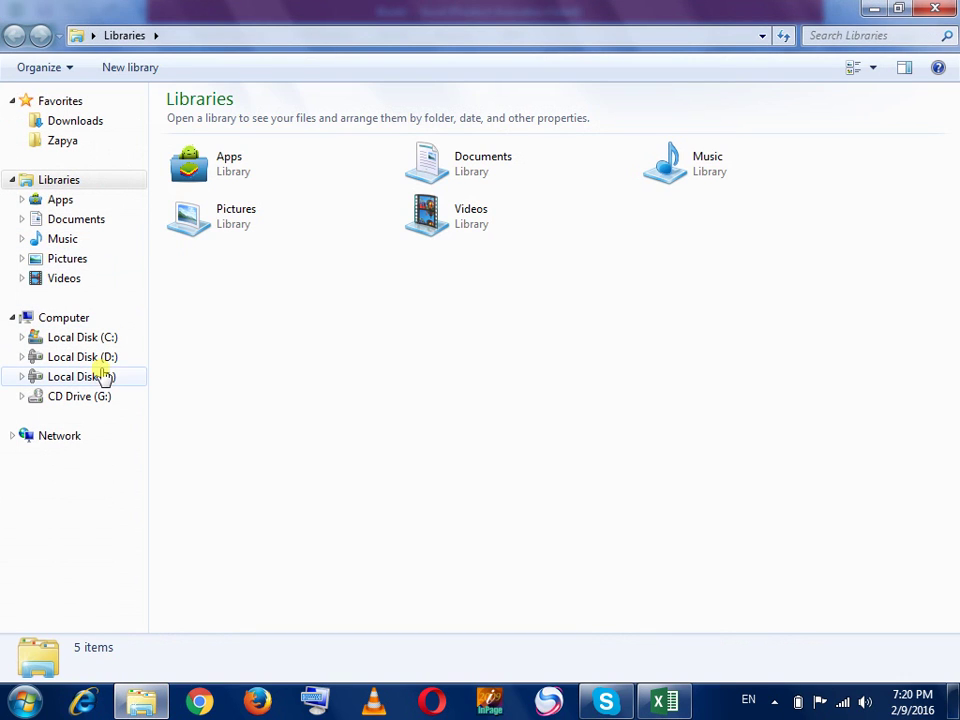
Browse to D:\MS Excel's File\Excel in Explorer and open the Asad workbook
left_click(106, 358)
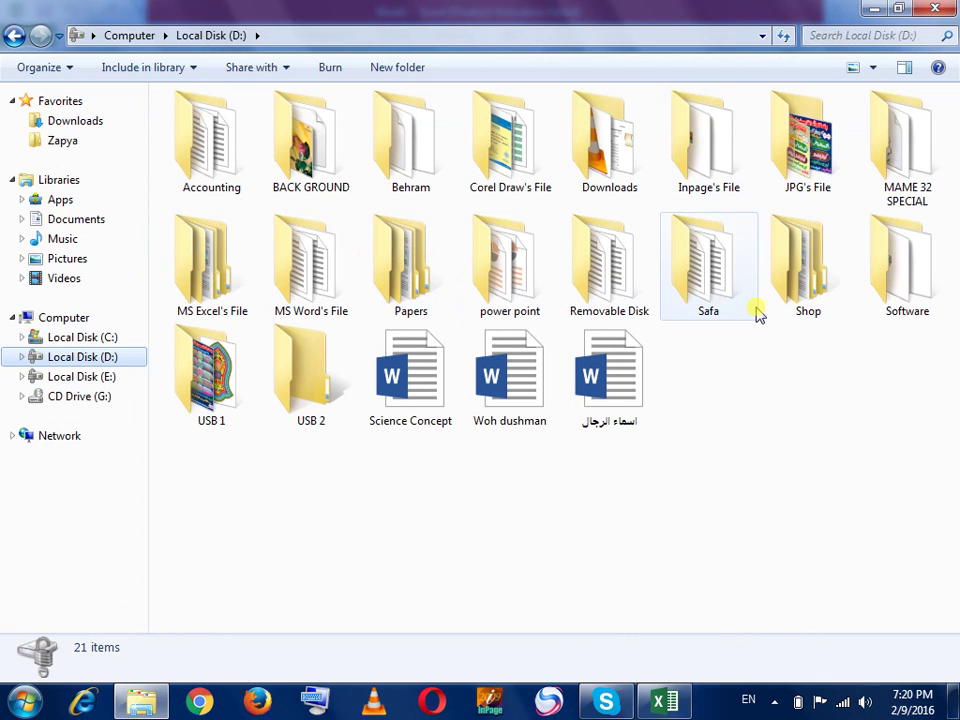
left_click(702, 289)
left_click(497, 274)
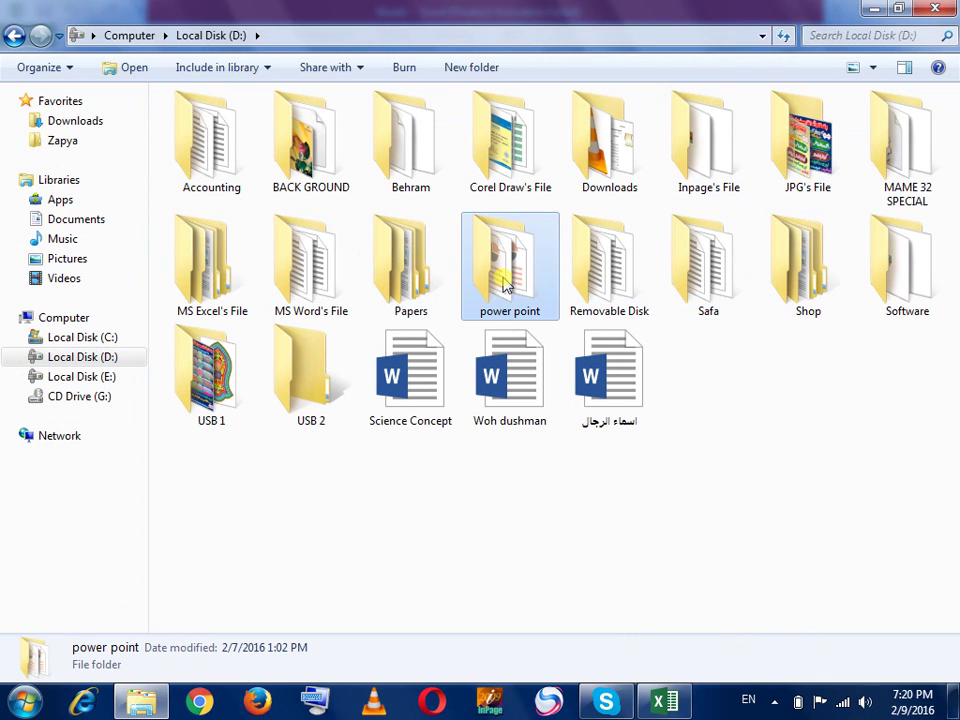
left_click(608, 173)
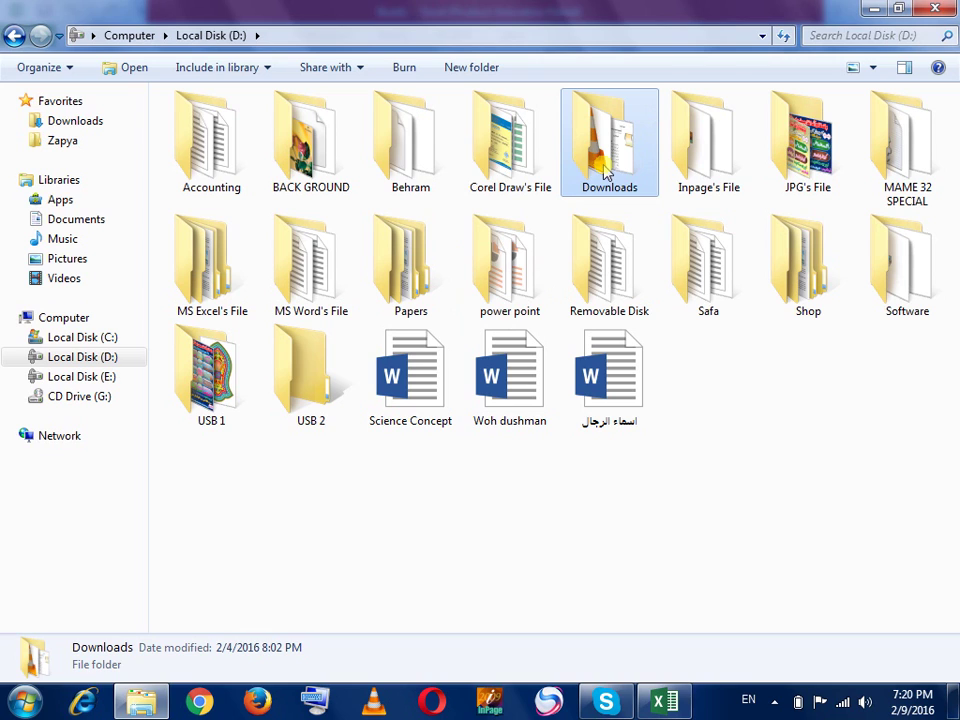
left_click(365, 148)
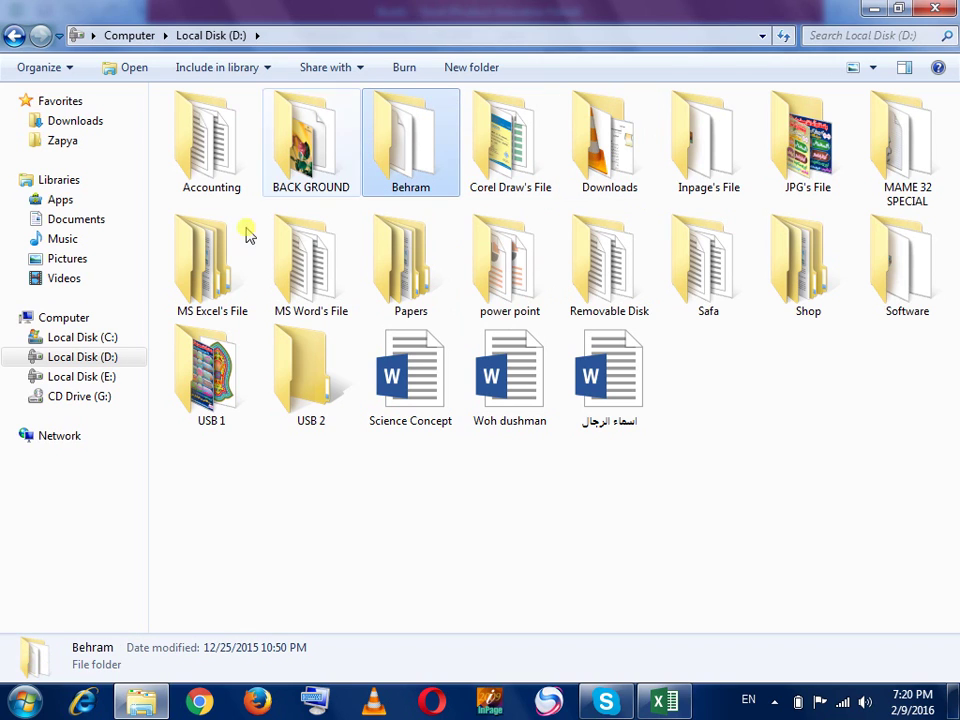
double_click(195, 270)
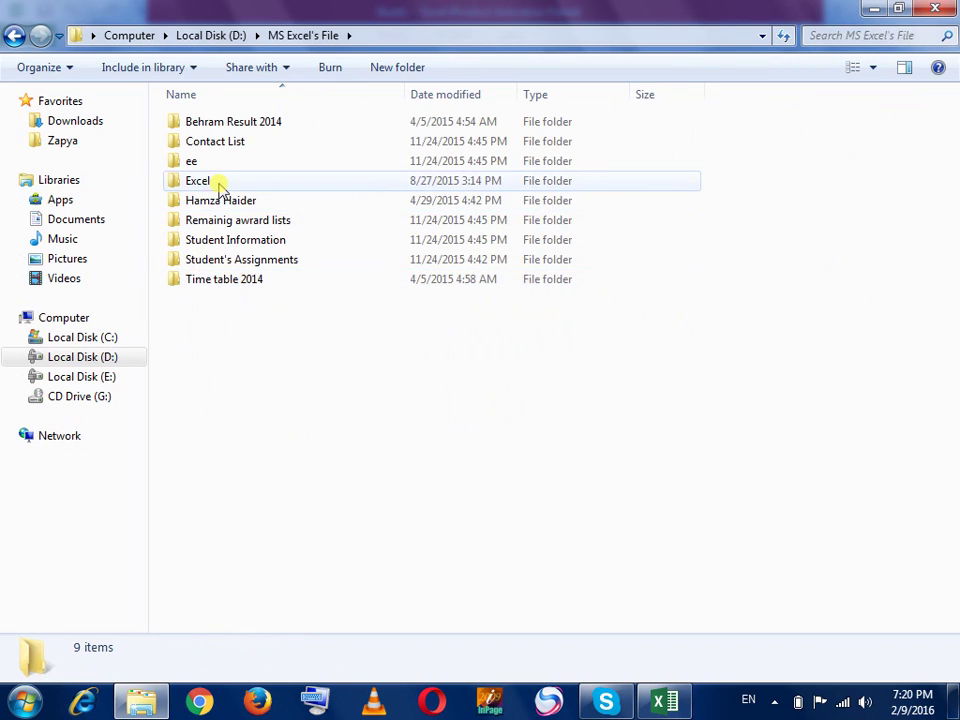
double_click(214, 201)
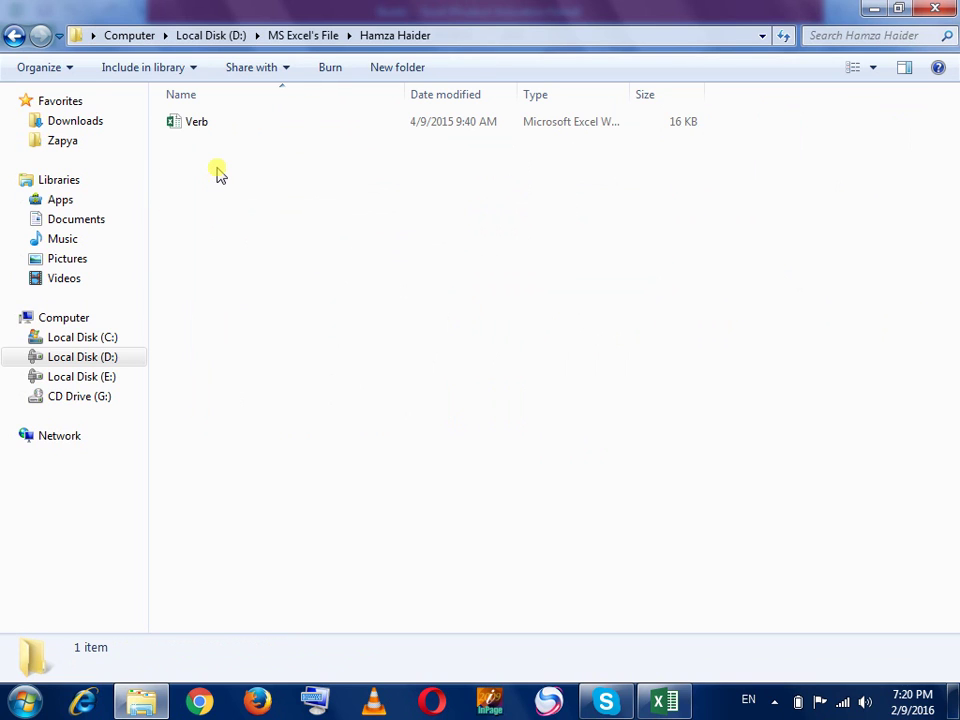
key("BackSpace")
double_click(247, 184)
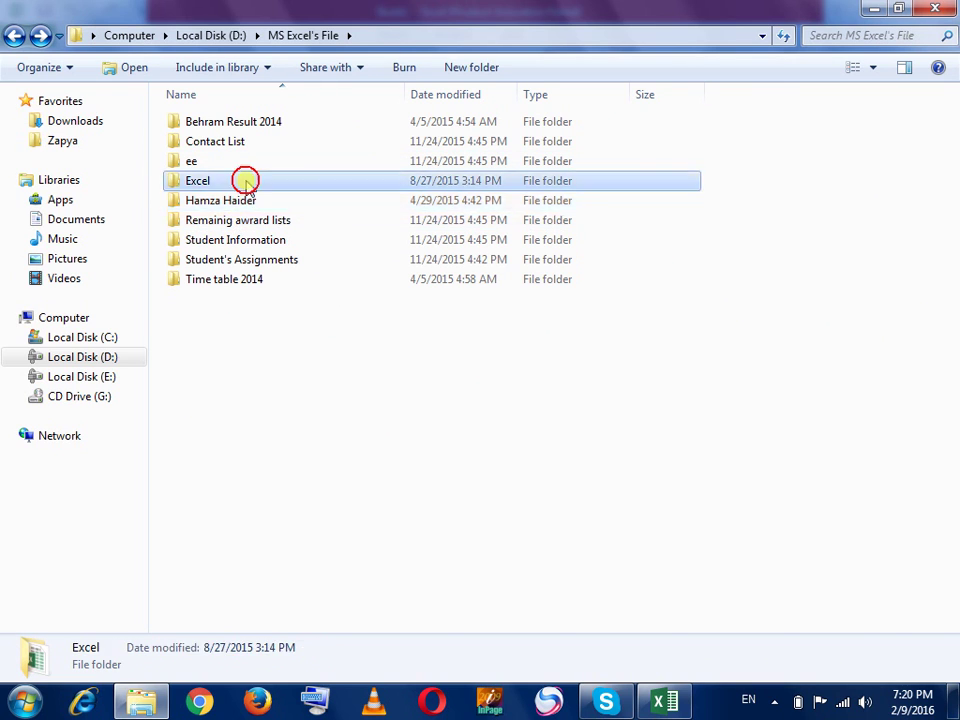
double_click(356, 293)
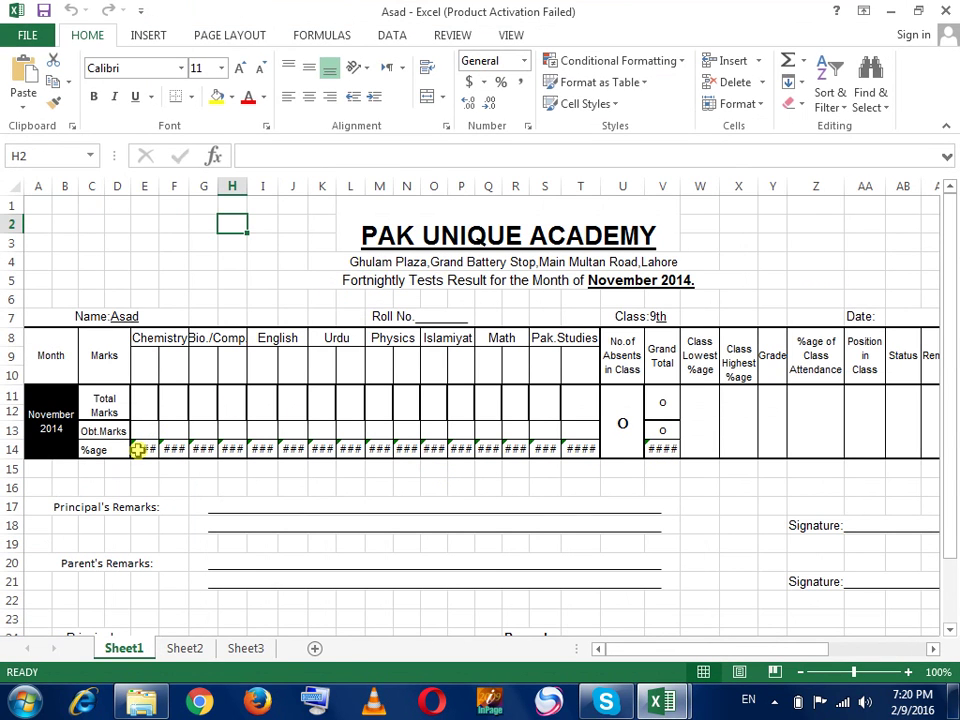
Clear the old marks and percentages from the E11:V14 area
left_click_drag(139, 448, 175, 450)
key("shift+Right")
key("shift+Right")
key("shift+Right")
key("shift+Right")
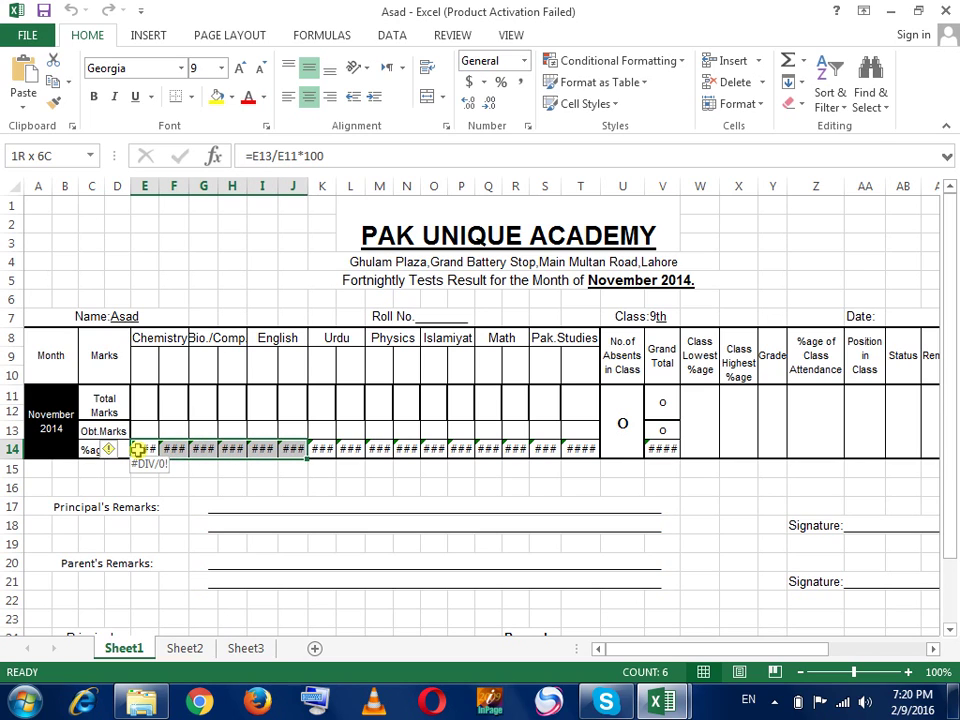
key("shift+Right")
key("shift+Right")
key("shift+Right")
key("shift+Right")
key("shift+Right")
key("shift+Right")
key("shift+Right")
key("shift+Right")
key("shift+Right")
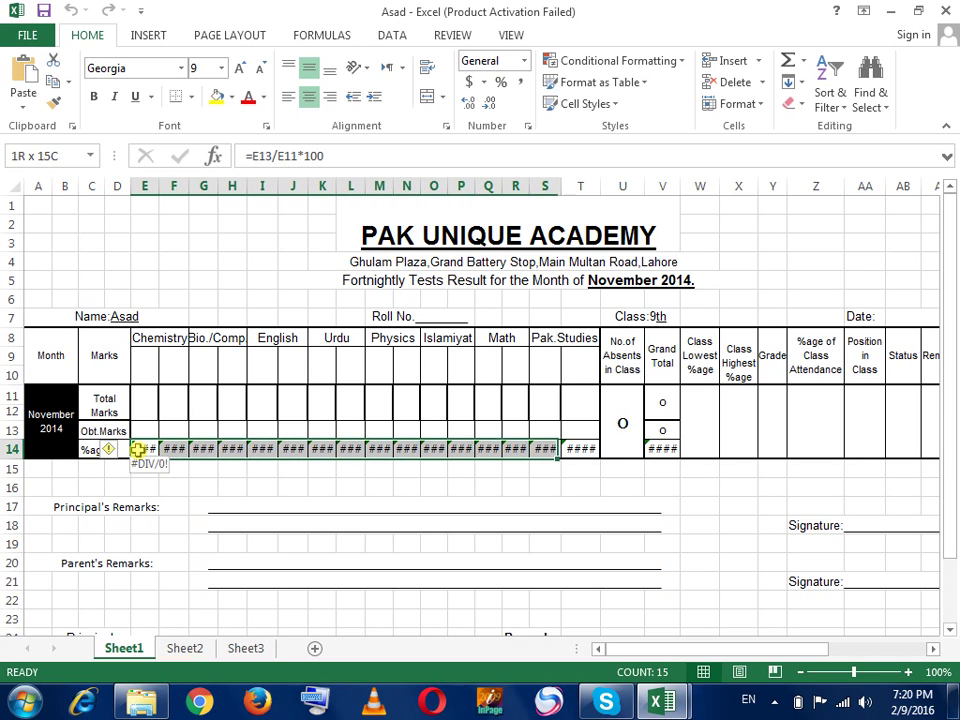
key("shift+Right")
key("shift+Right")
key("shift+Up")
key("shift+Up")
key("shift+Up")
key("shift+Right")
key("Delete")
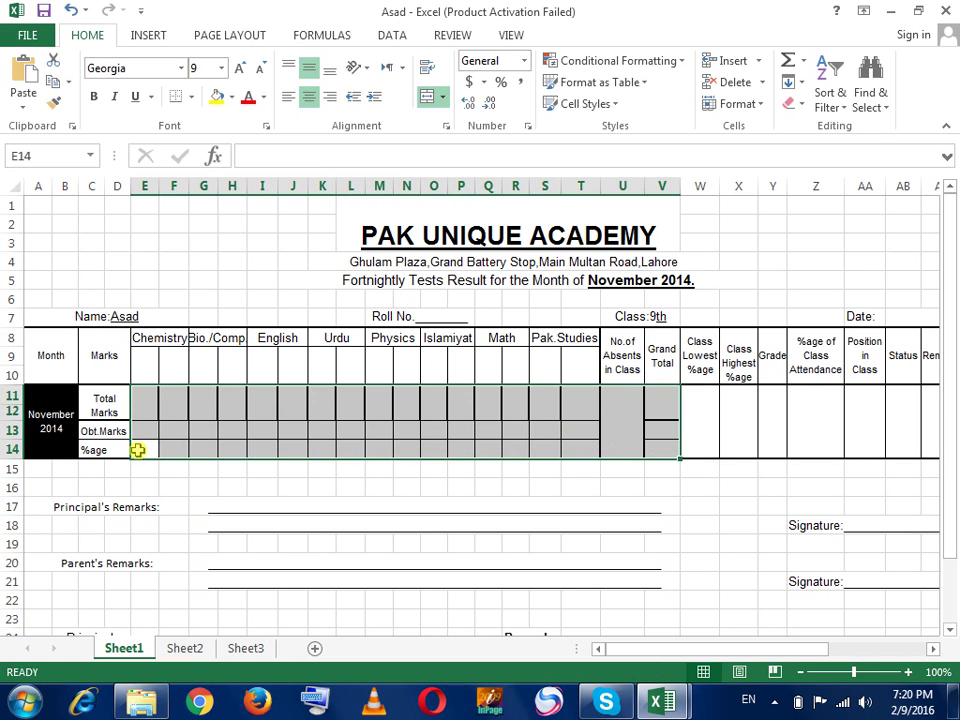
Change the J5 title's month from November to February and the year to 2016
double_click(646, 279)
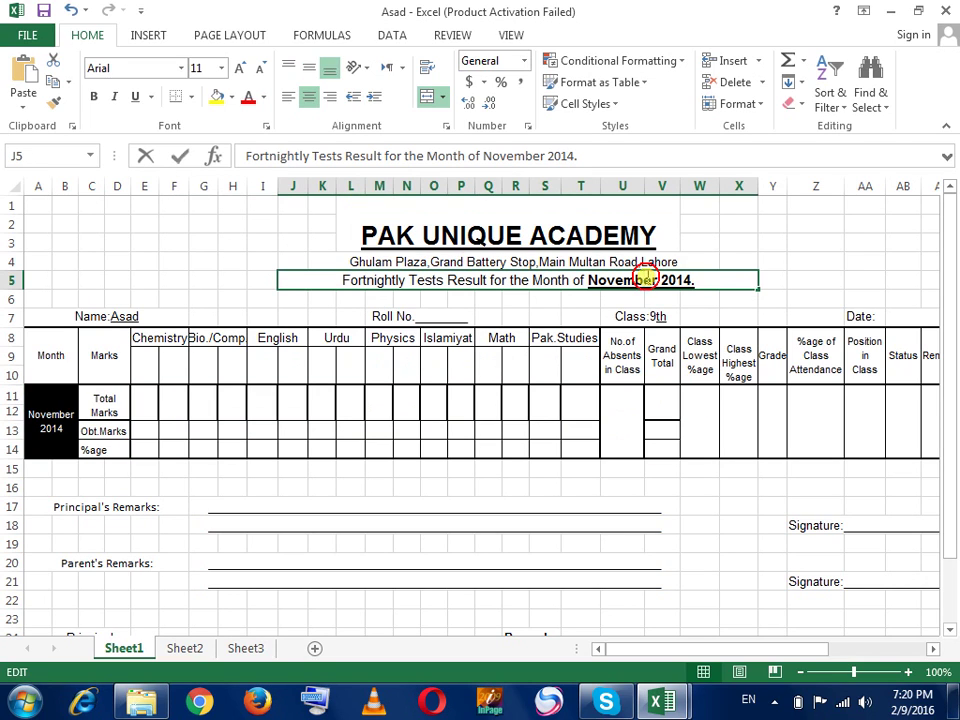
left_click_drag(656, 280, 590, 282)
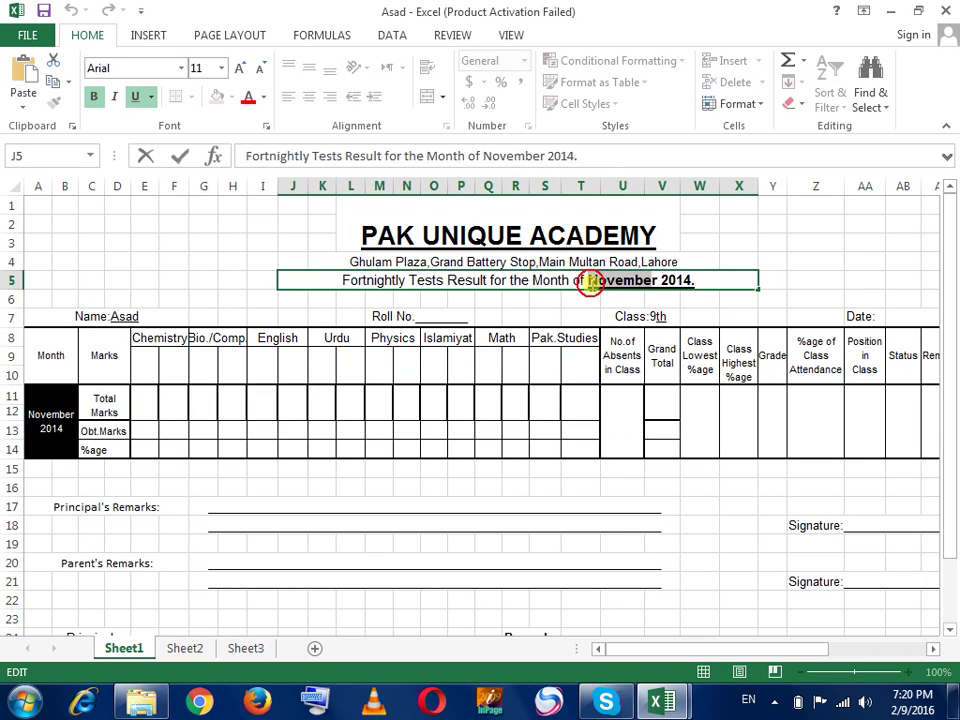
type("Februaty")
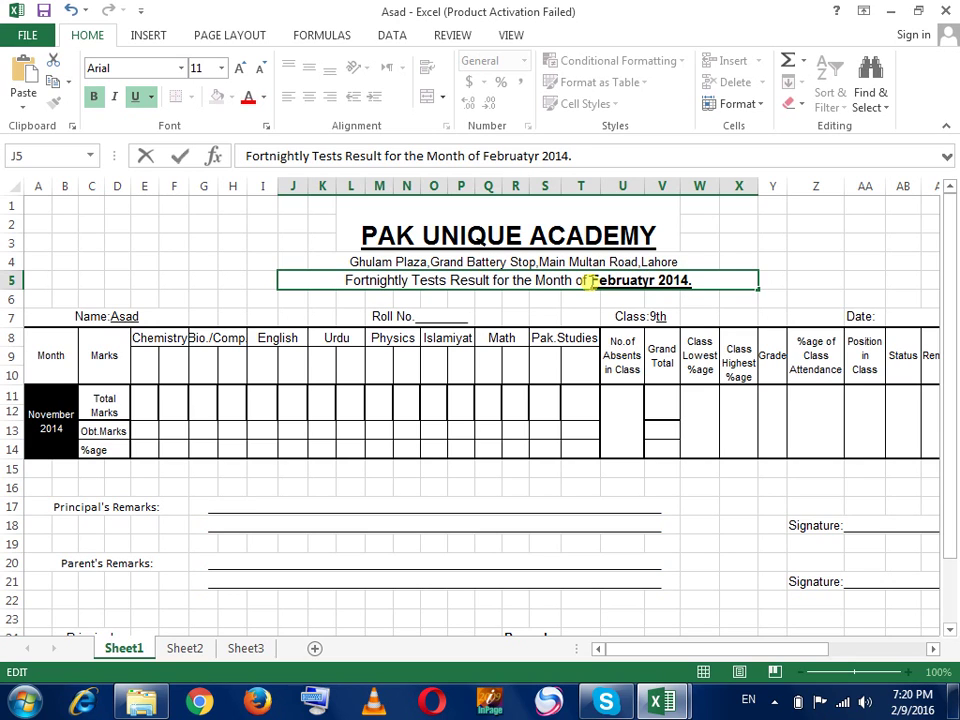
key("Delete")
key("BackSpace")
type("6")
key("Return")
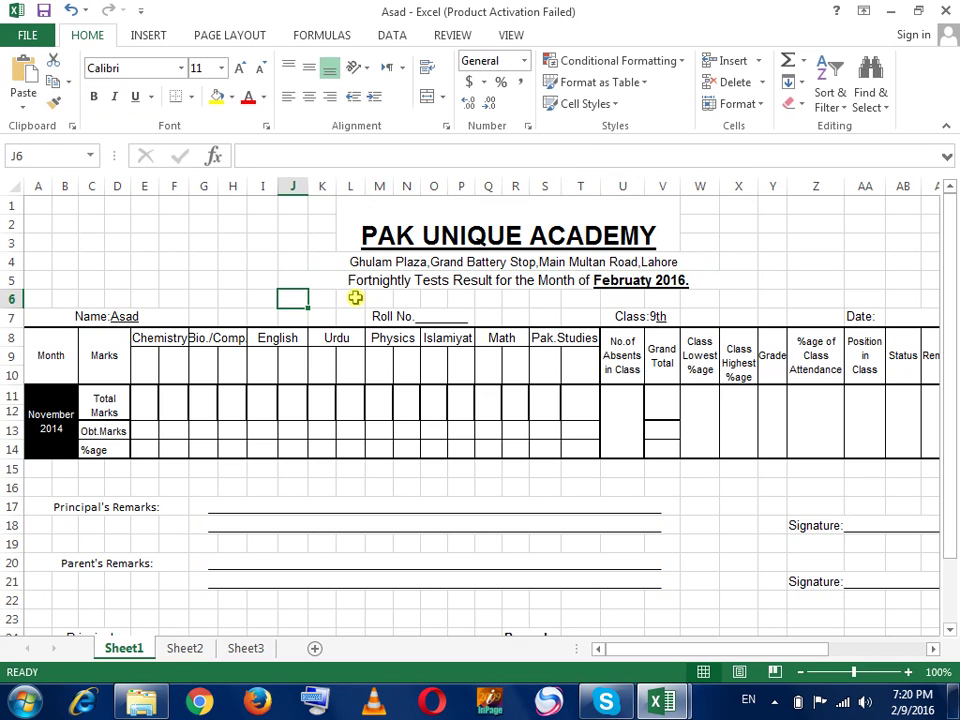
Correct the misspelled 'Februaty' to 'February' in the J5 title
left_click(128, 366)
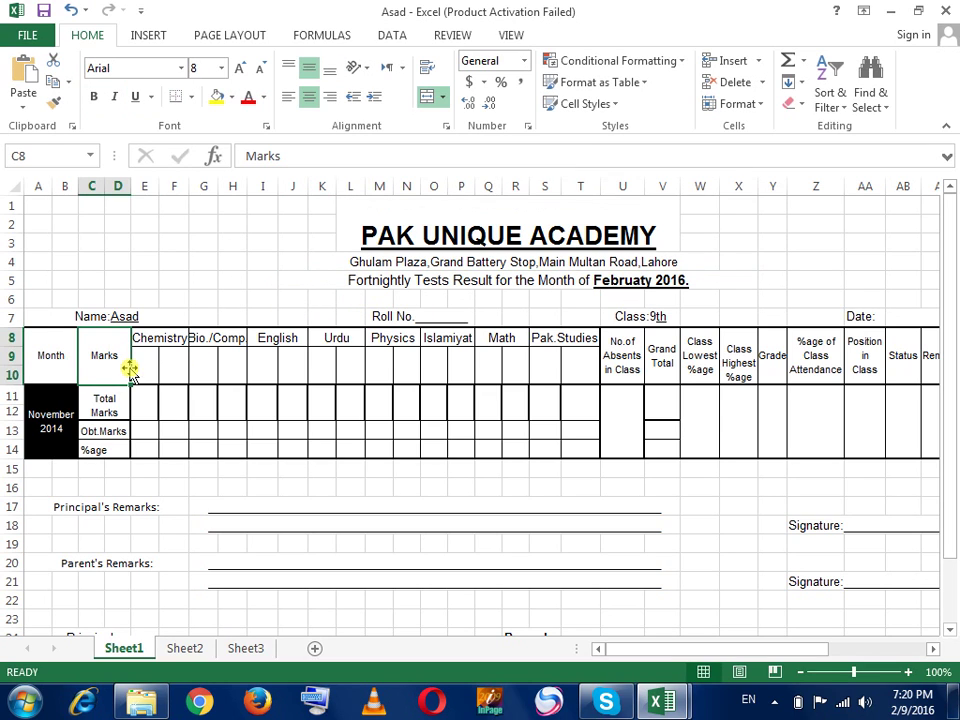
left_click(452, 240)
left_click(400, 272)
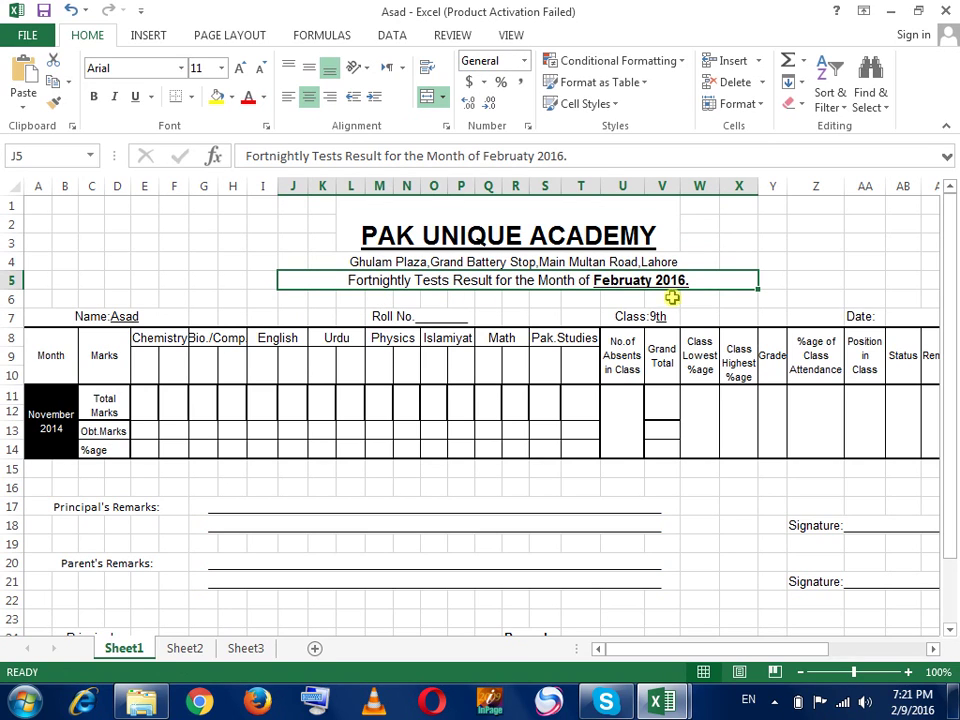
double_click(640, 276)
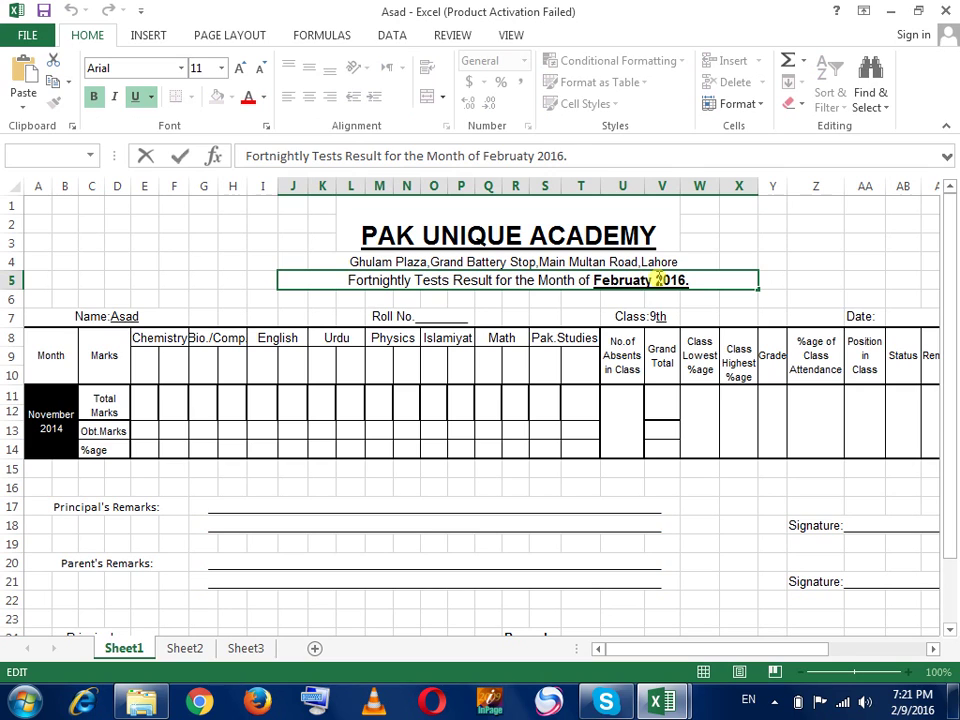
key("BackSpace")
type("r")
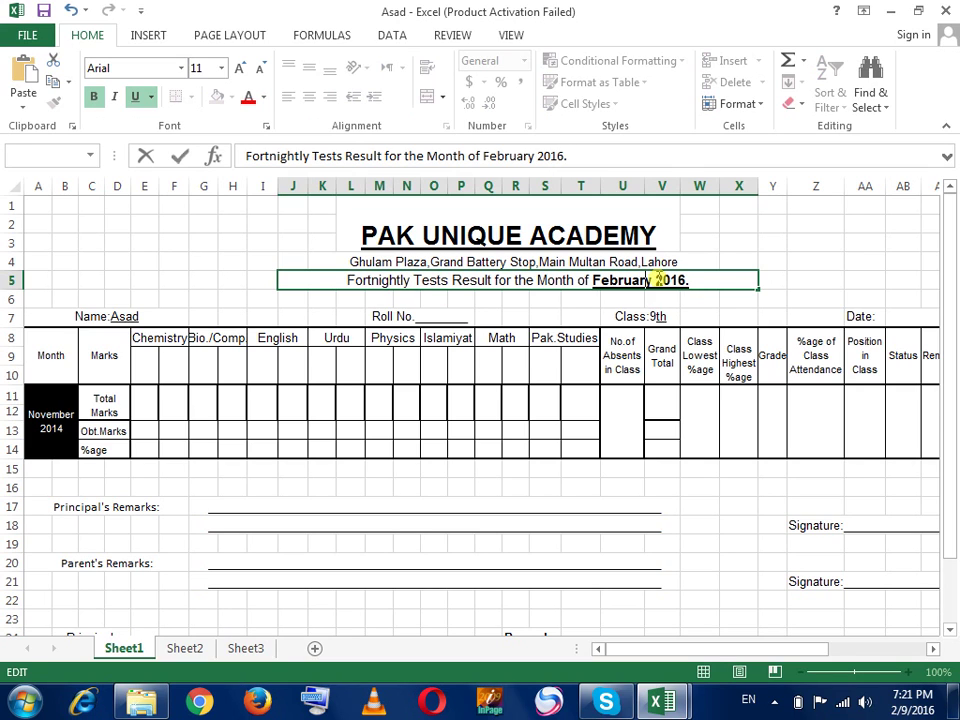
key("Return")
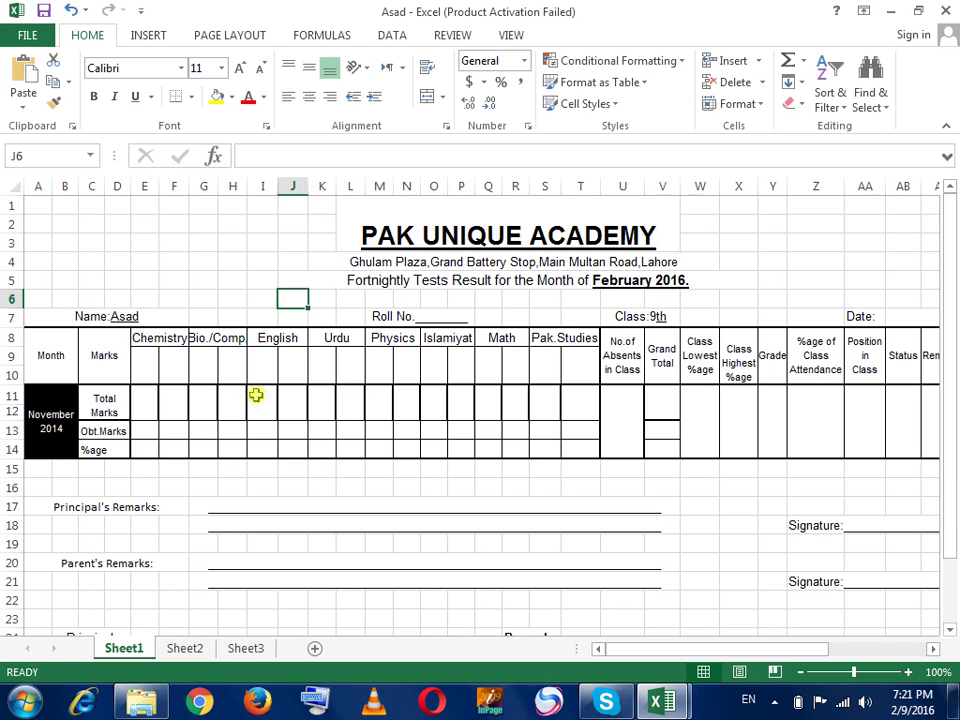
Number the first sub-column under each subject 1 through 8 in row 9
left_click(143, 364)
left_click(191, 357)
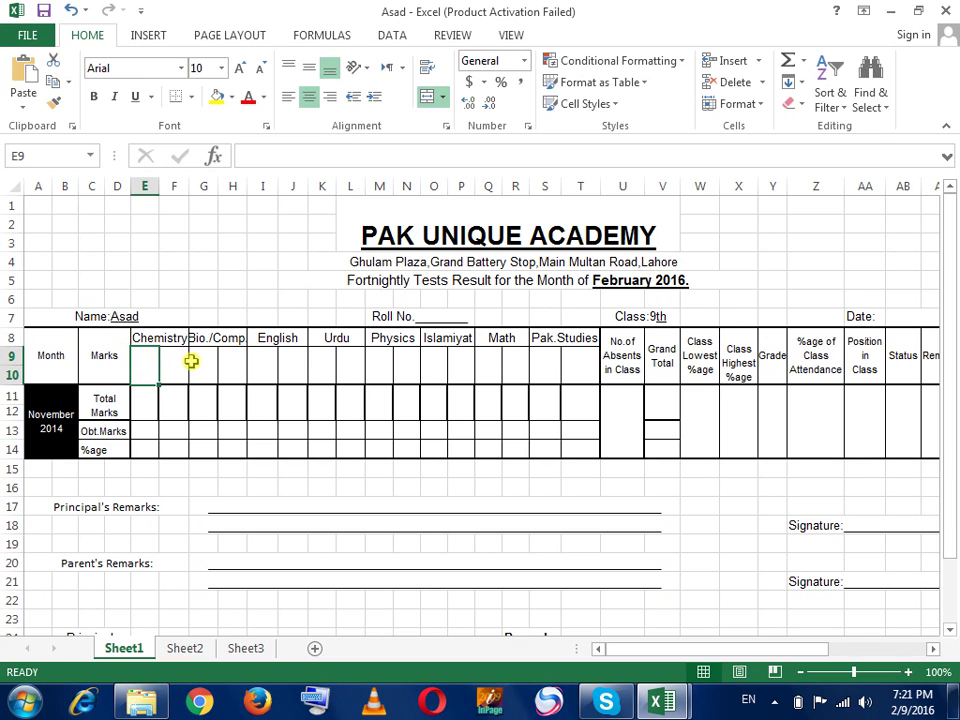
left_click(168, 357)
left_click(214, 355)
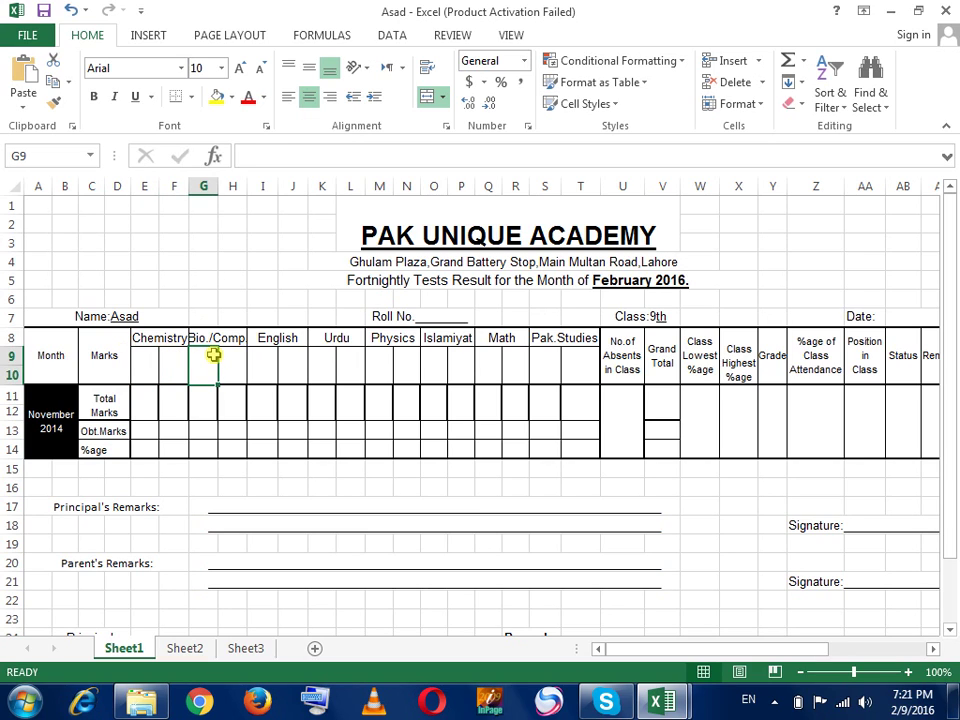
left_click(291, 367)
left_click(148, 378)
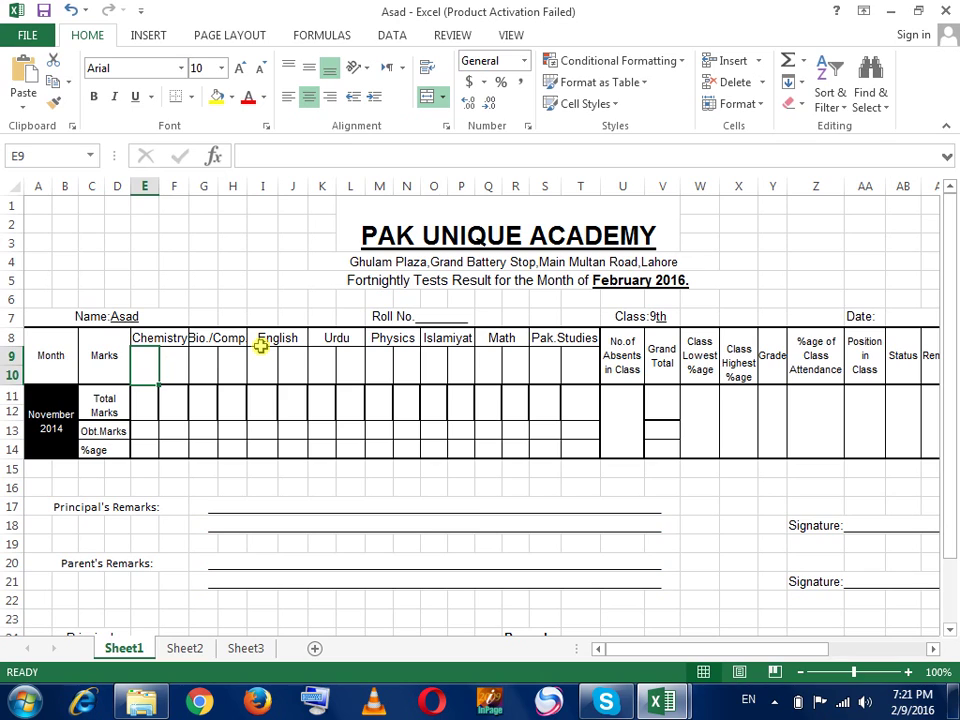
left_click(225, 358)
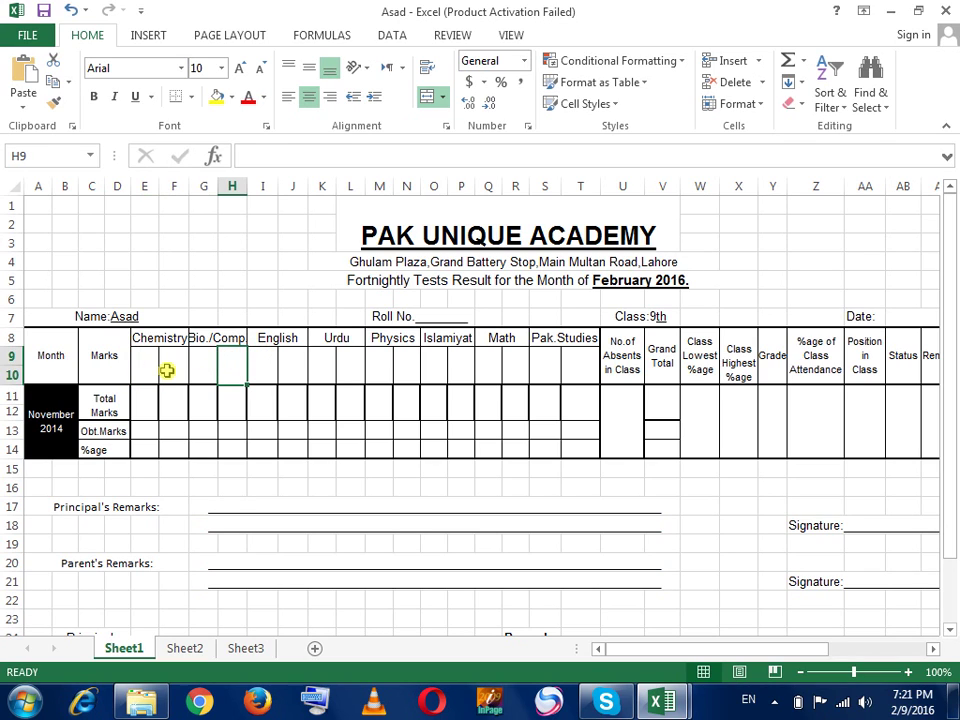
left_click(167, 370)
left_click(146, 370)
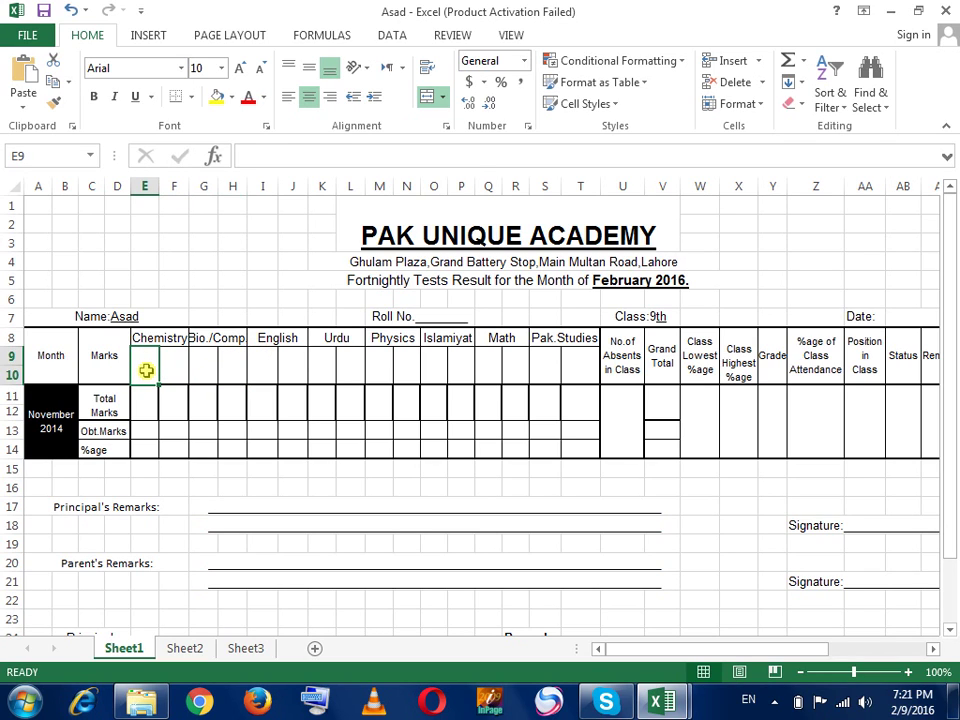
left_click(197, 362)
left_click(146, 366)
type("1")
key("Tab")
key("Tab")
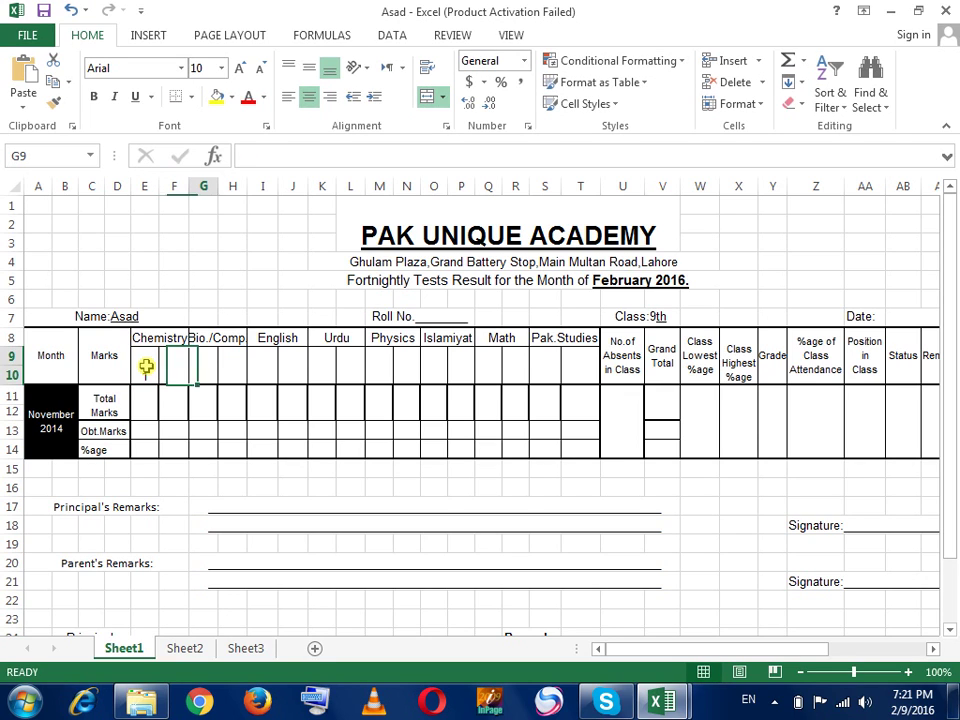
type("2")
key("Tab")
key("Tab")
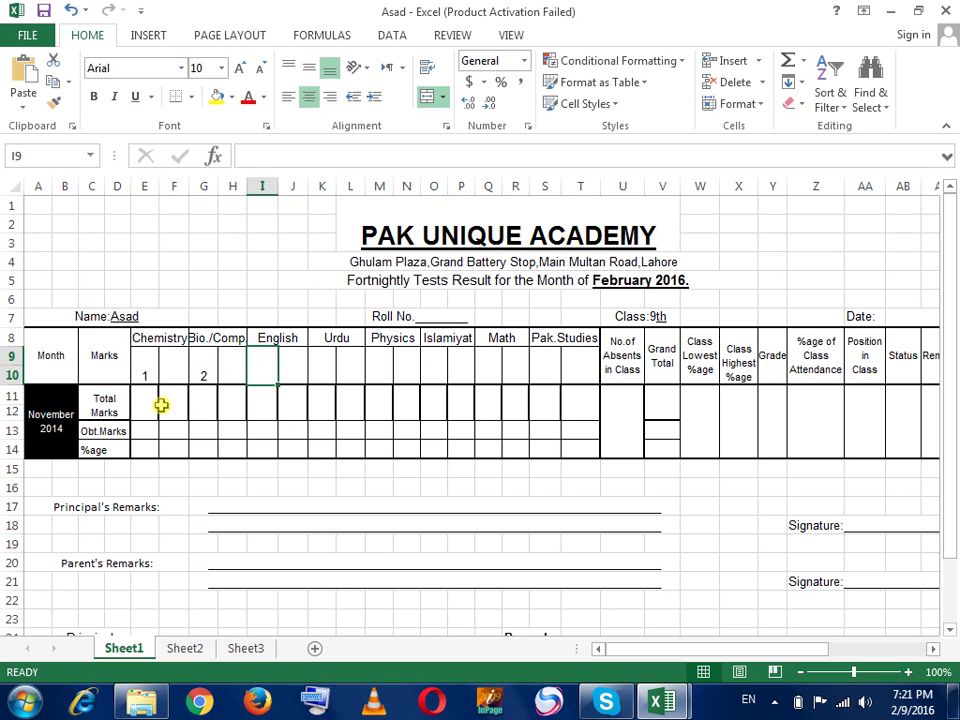
type("3")
key("Tab")
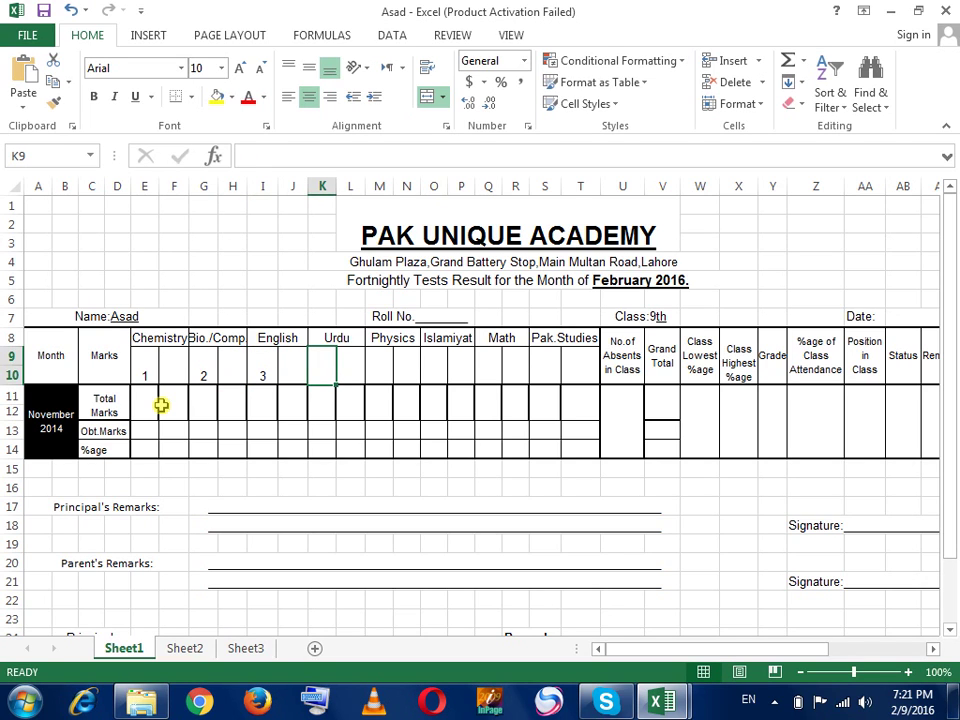
type("4")
key("Tab")
key("Tab")
type("5")
key("Tab")
key("Tab")
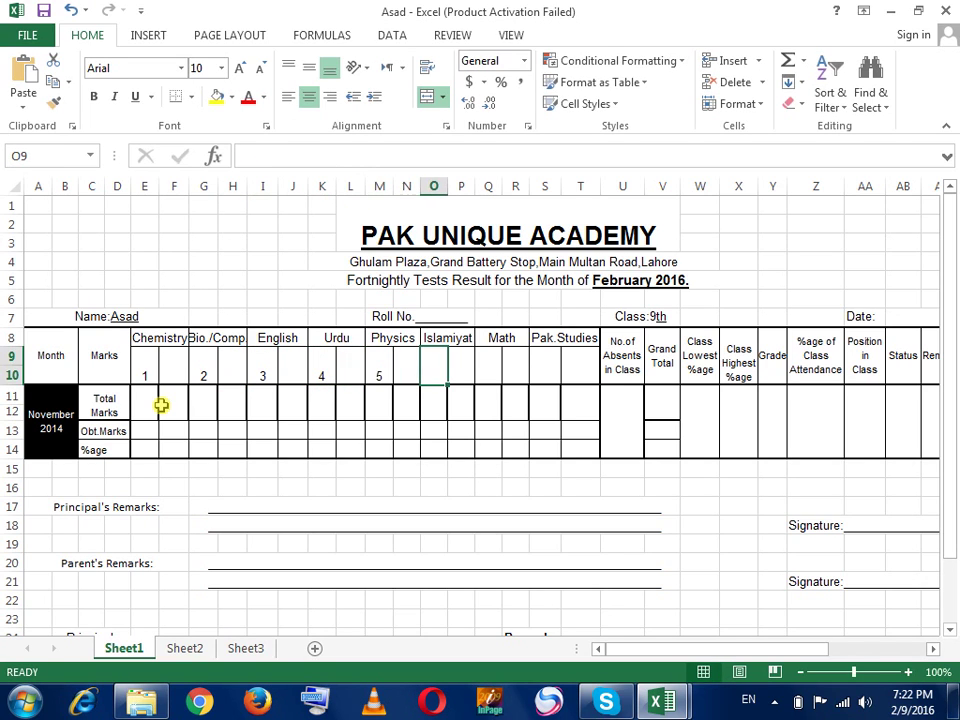
type("6")
key("Tab")
key("Tab")
type("7")
key("Tab")
key("Tab")
type("8")
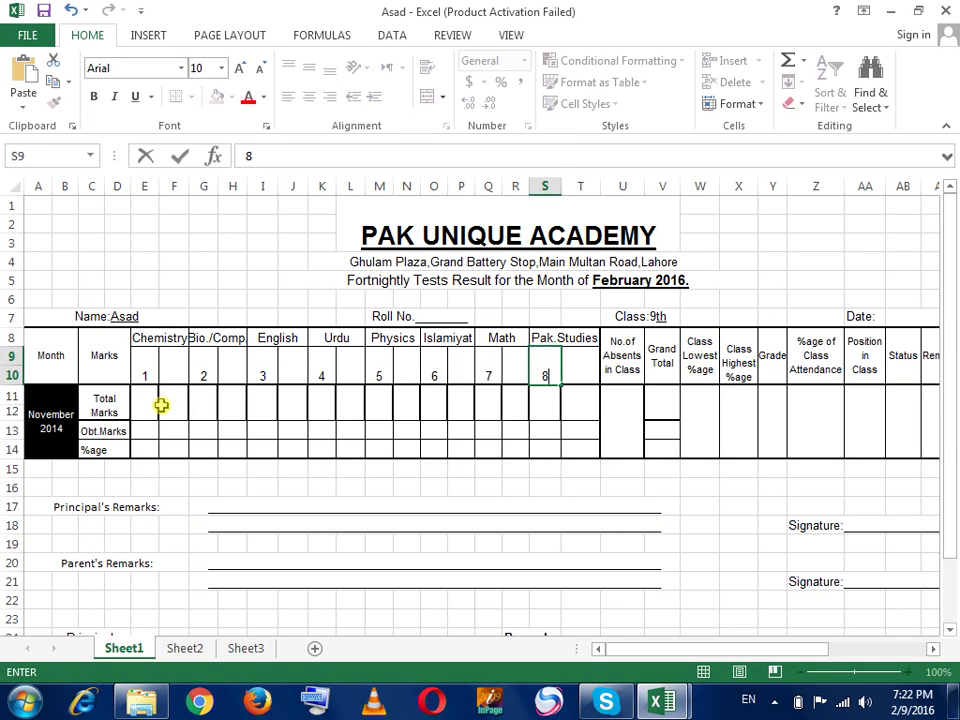
key("Tab")
Enter 21 through 28 in the second sub-column beside each subject's number
key("Left")
key("Left")
key("Left")
key("Left")
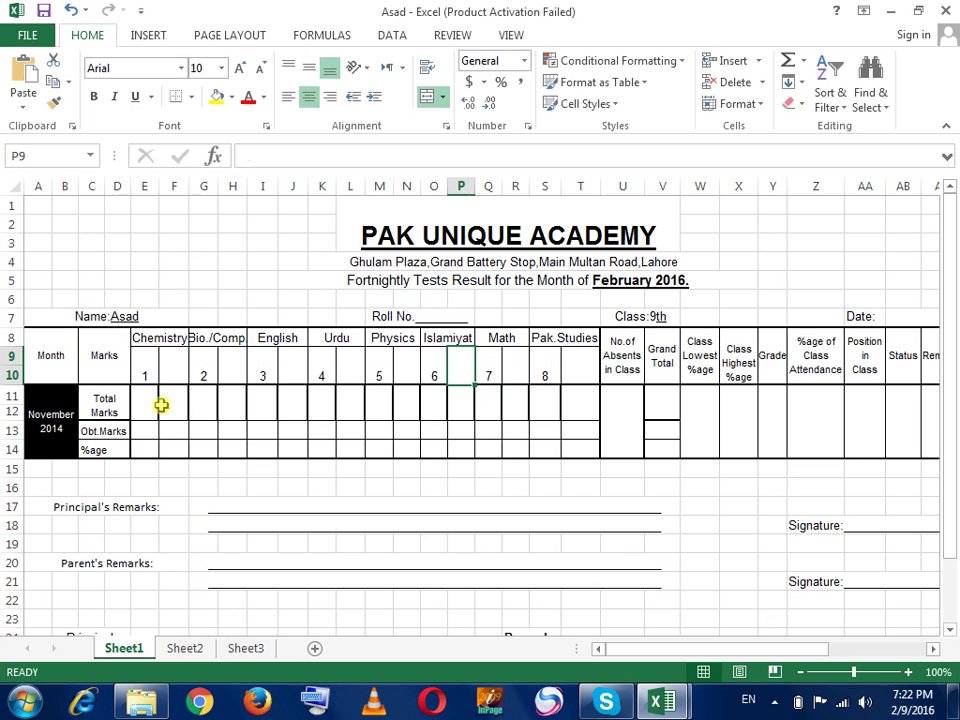
key("Left")
key("Left")
key("Left")
key("Left")
key("Left")
key("Left")
key("Left")
key("Left")
key("Left")
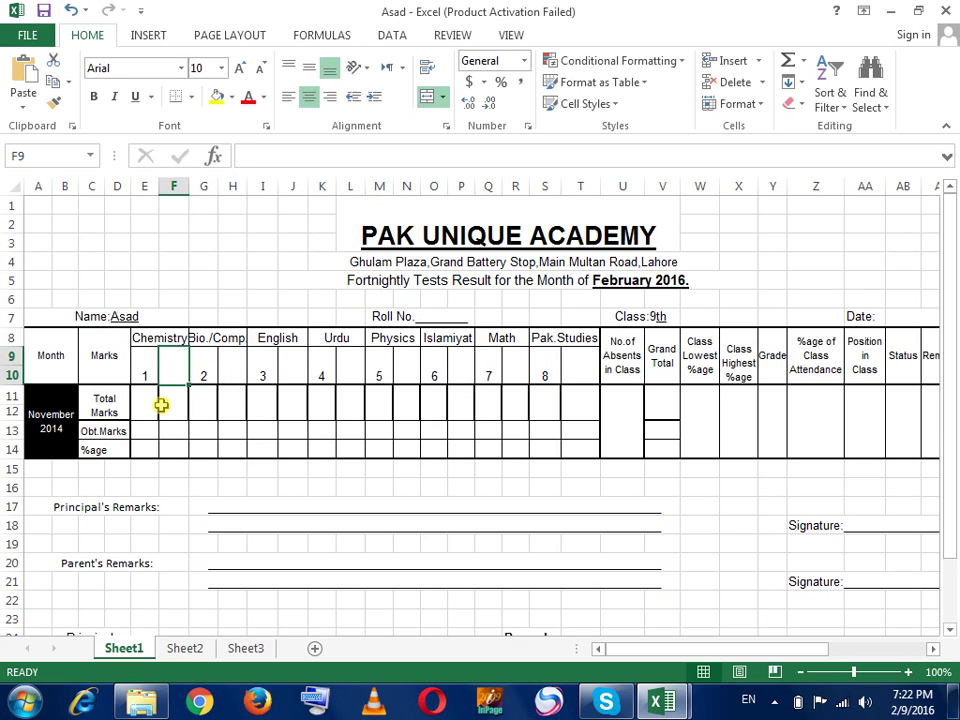
type("21")
key("Tab")
key("Tab")
type("22")
key("Tab")
key("Tab")
type("2")
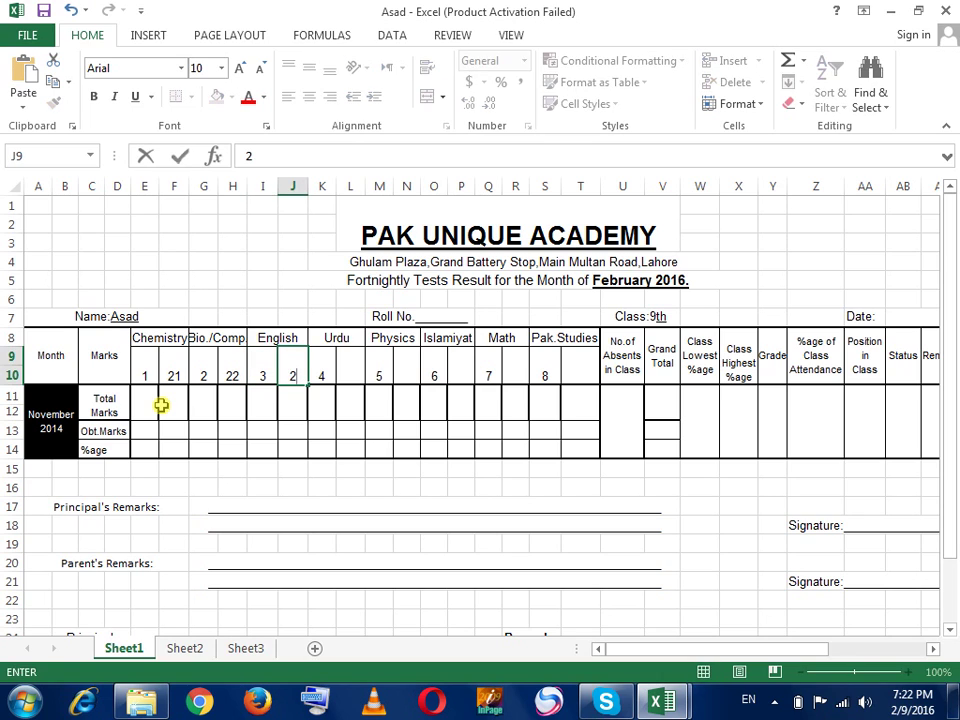
type("3")
key("Tab")
key("Tab")
type("2")
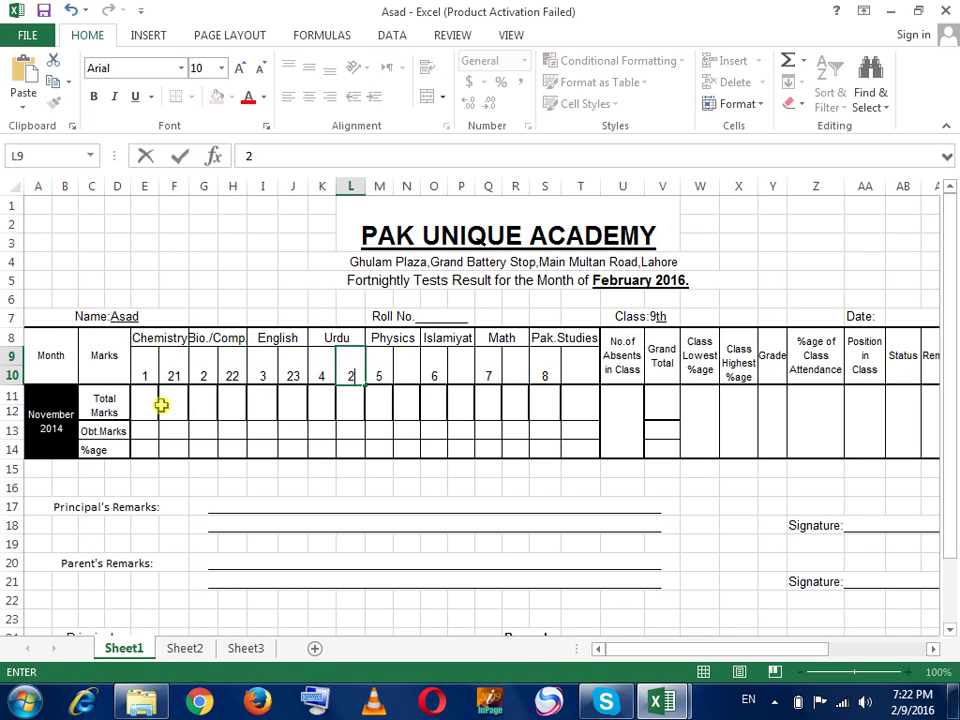
type("4")
key("Tab")
key("Tab")
type("25")
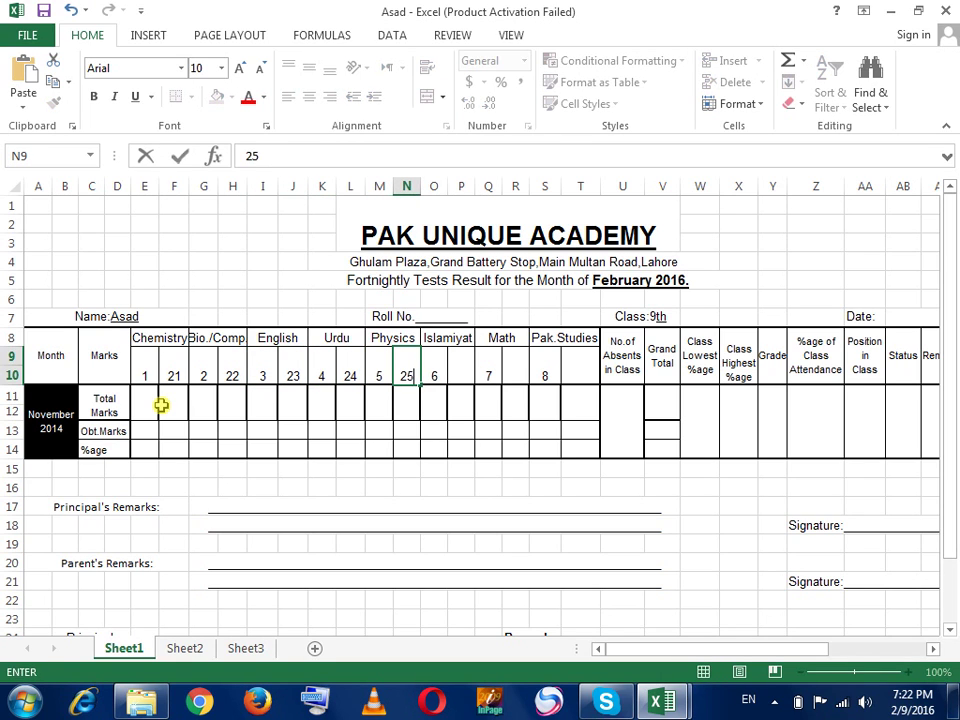
key("Tab")
key("Tab")
type("26")
key("Tab")
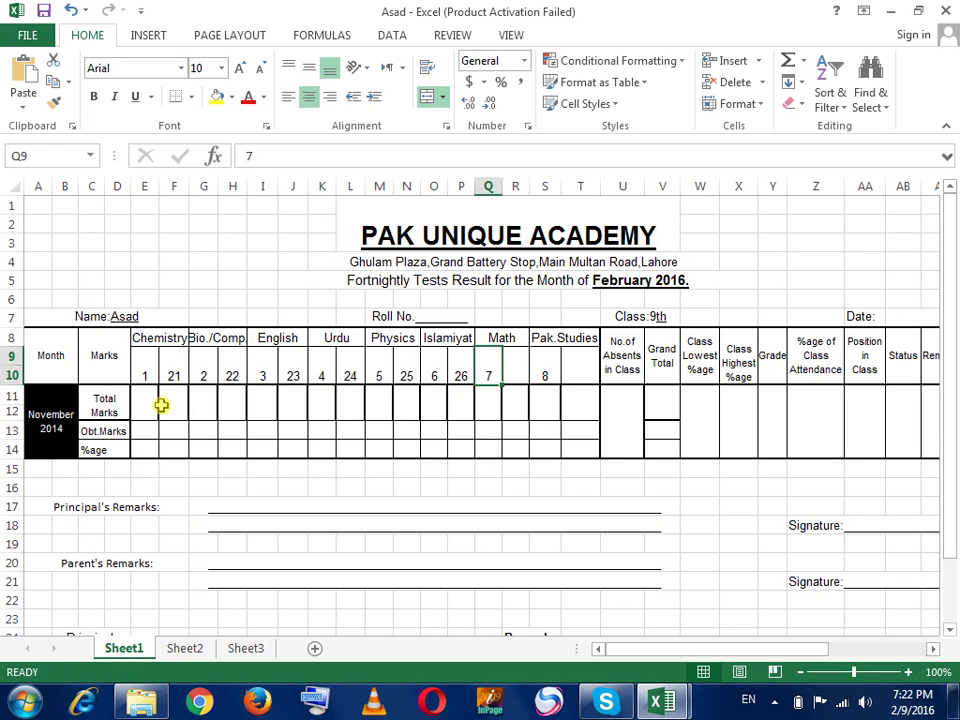
key("Tab")
type("27")
key("Tab")
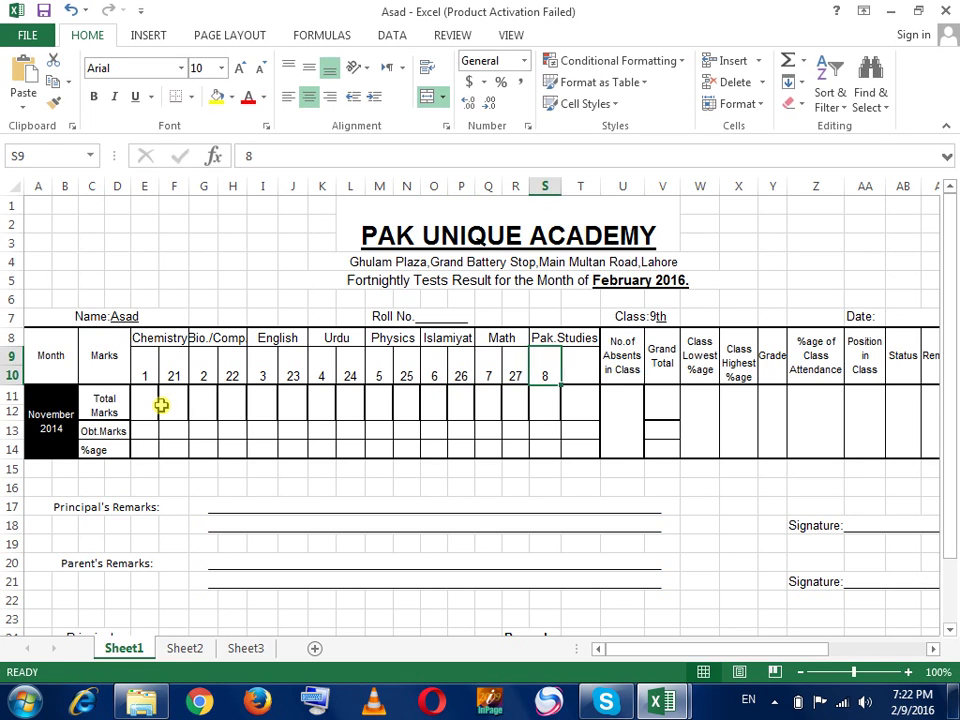
key("Tab")
type("28")
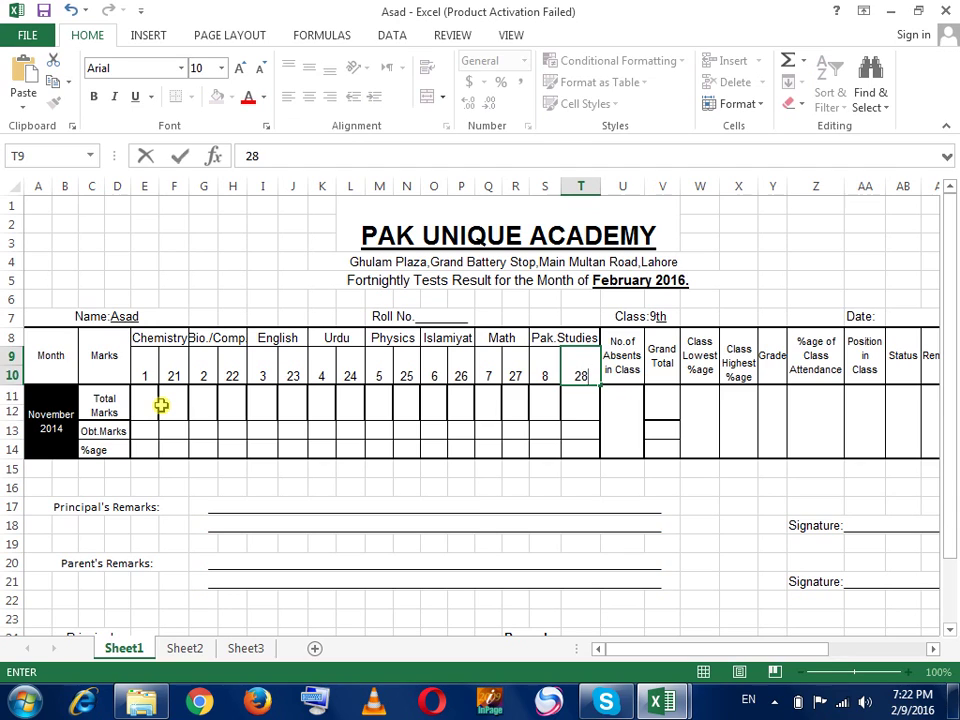
key("Return")
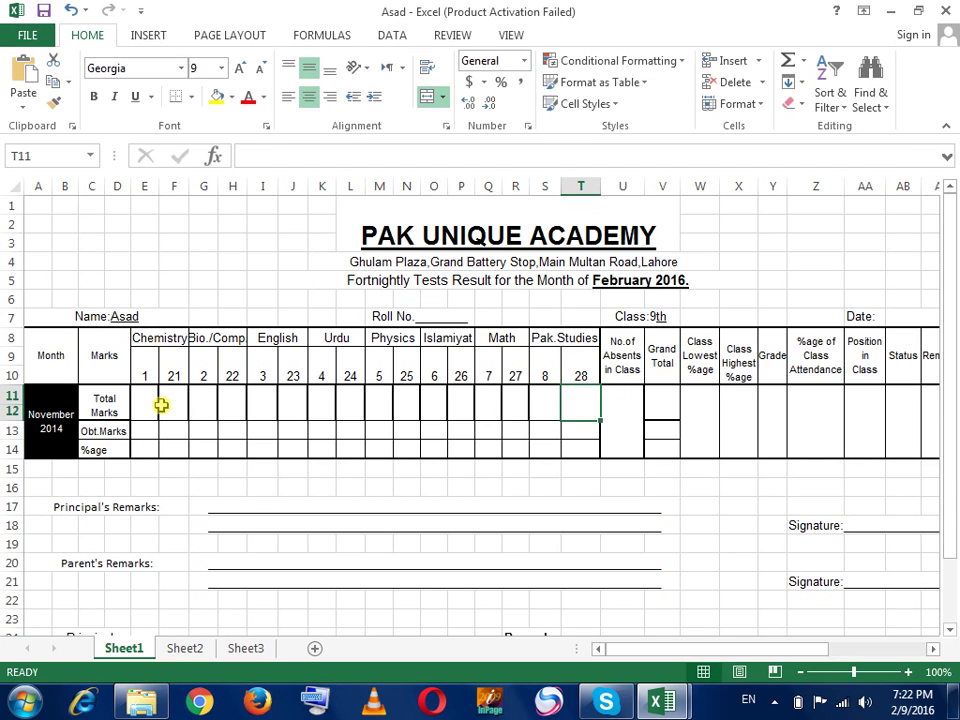
Enter 30 in the first Total Marks cell and fill the series 30–45 across to T11
left_click(145, 398)
left_click(178, 408)
left_click(148, 404)
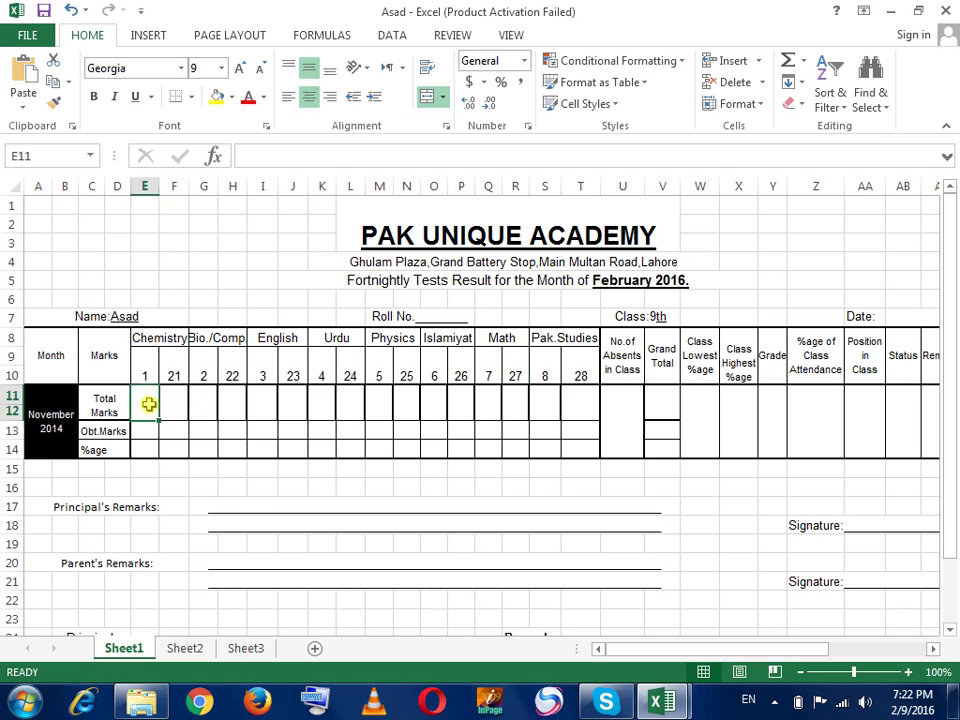
left_click(229, 407)
left_click(134, 392)
type("30")
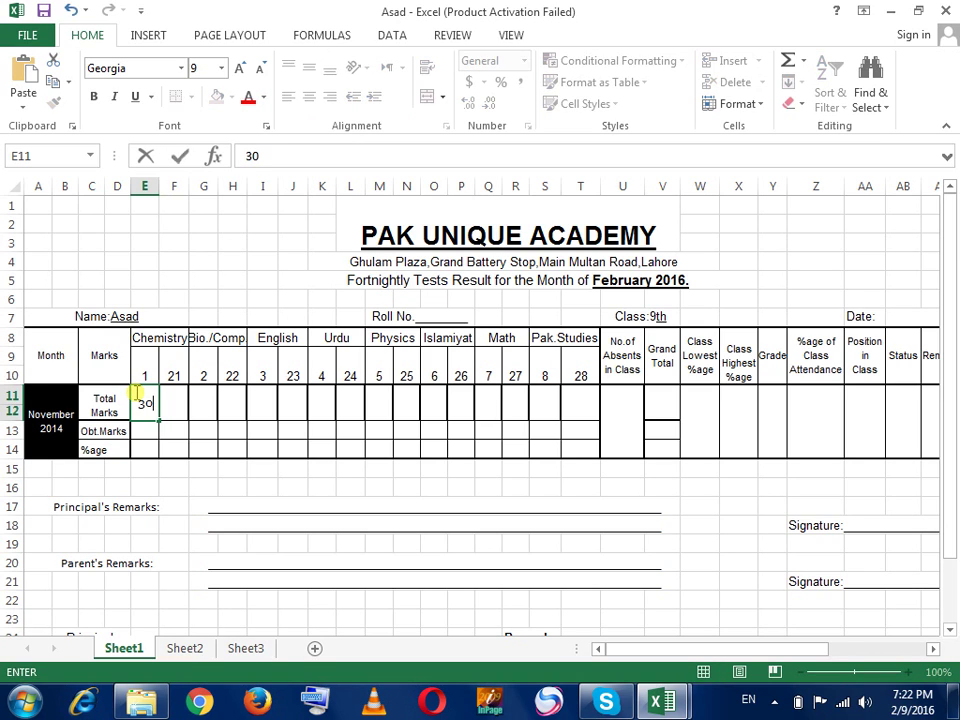
key("Return")
left_click(150, 408)
left_click_drag(157, 419, 576, 404)
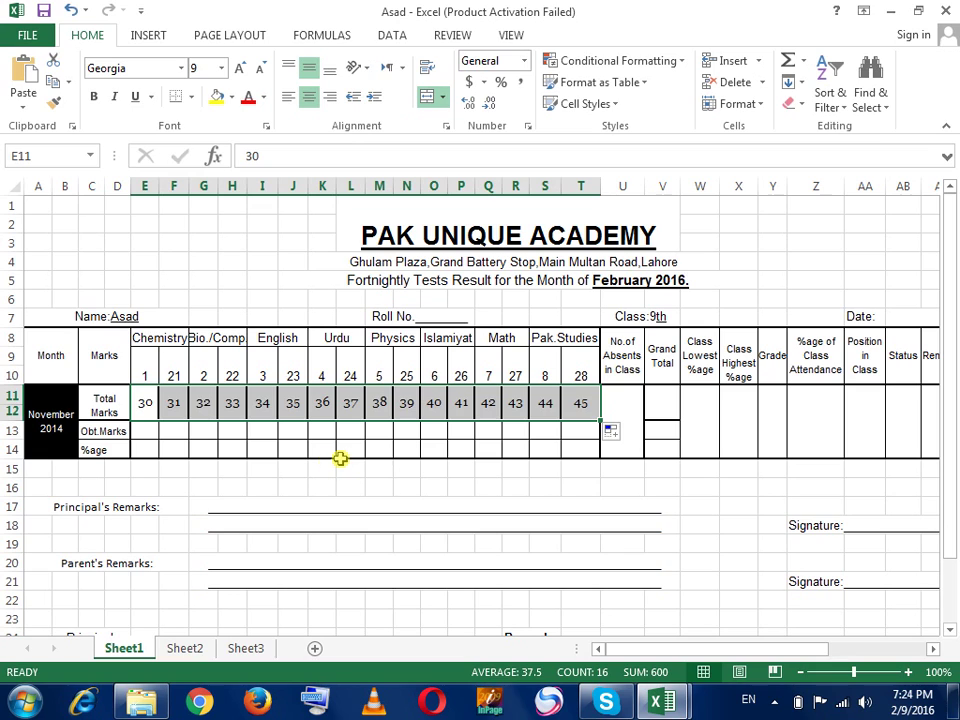
left_click(136, 446)
Refill the Total Marks row with 30 in every test column using Copy Cells
left_click(147, 428)
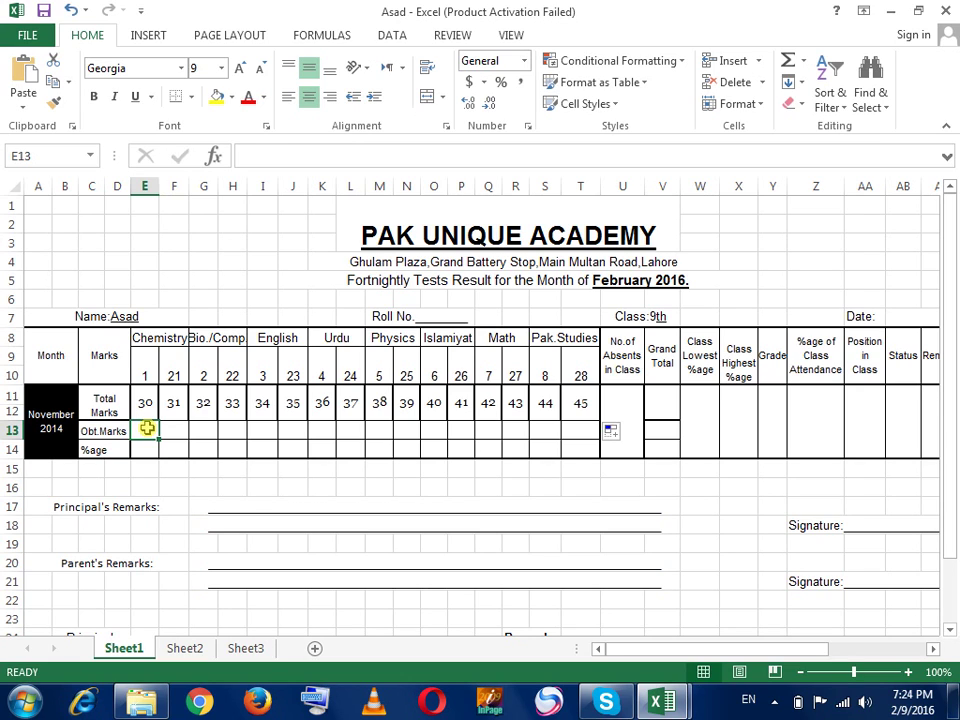
left_click(171, 431)
left_click(143, 434)
left_click(150, 403)
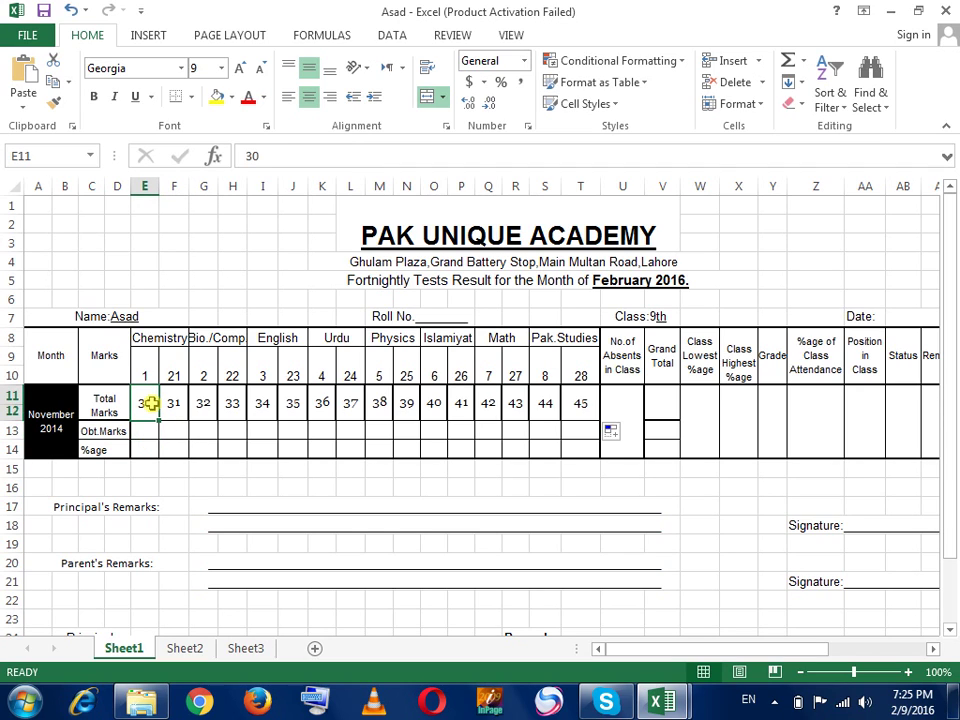
mouse_move(157, 421)
left_mouse_down()
mouse_move(455, 385)
mouse_move(585, 395)
left_mouse_up()
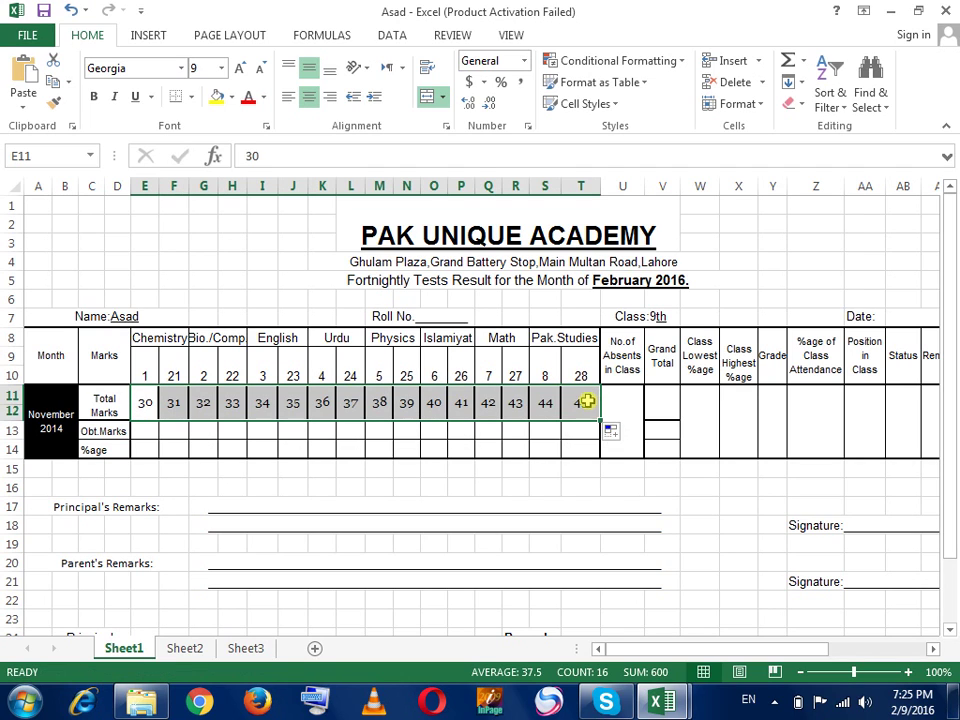
left_click(610, 431)
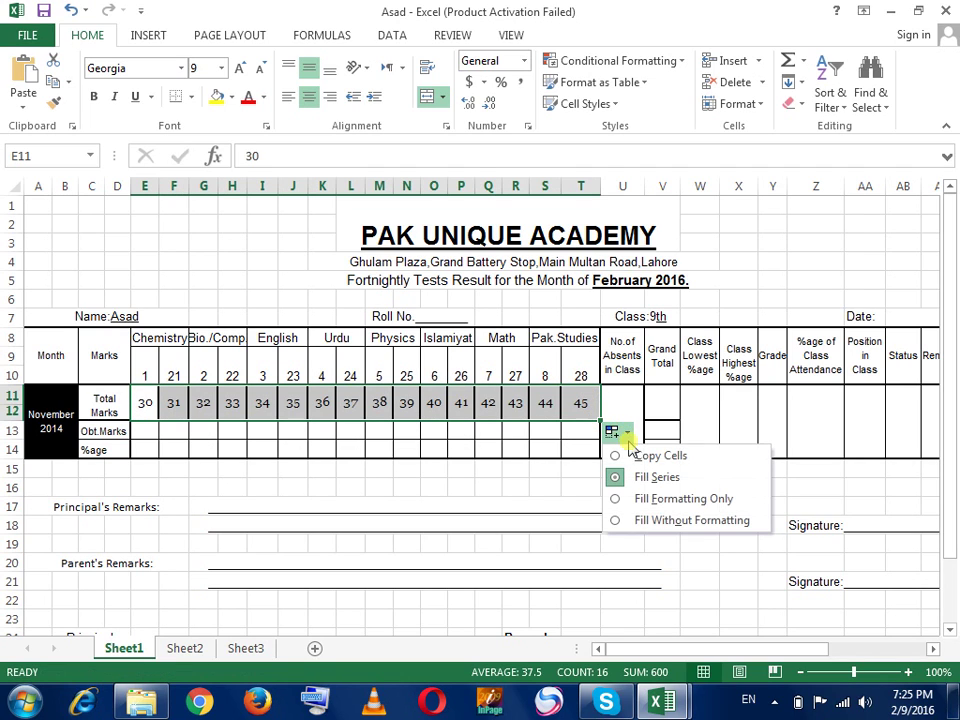
left_click(630, 457)
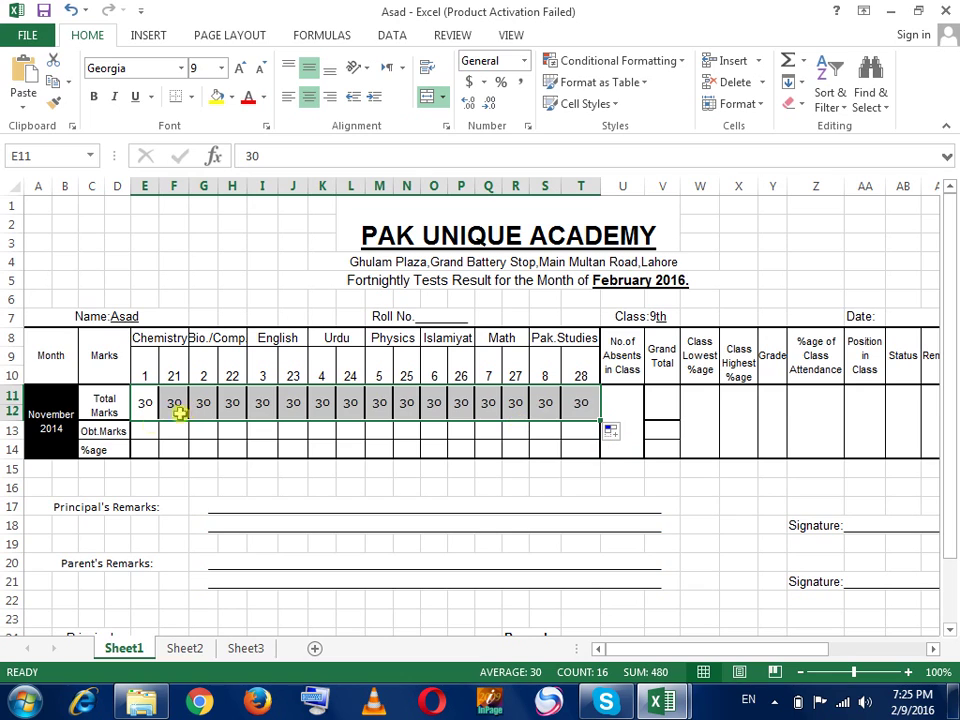
left_click(148, 426)
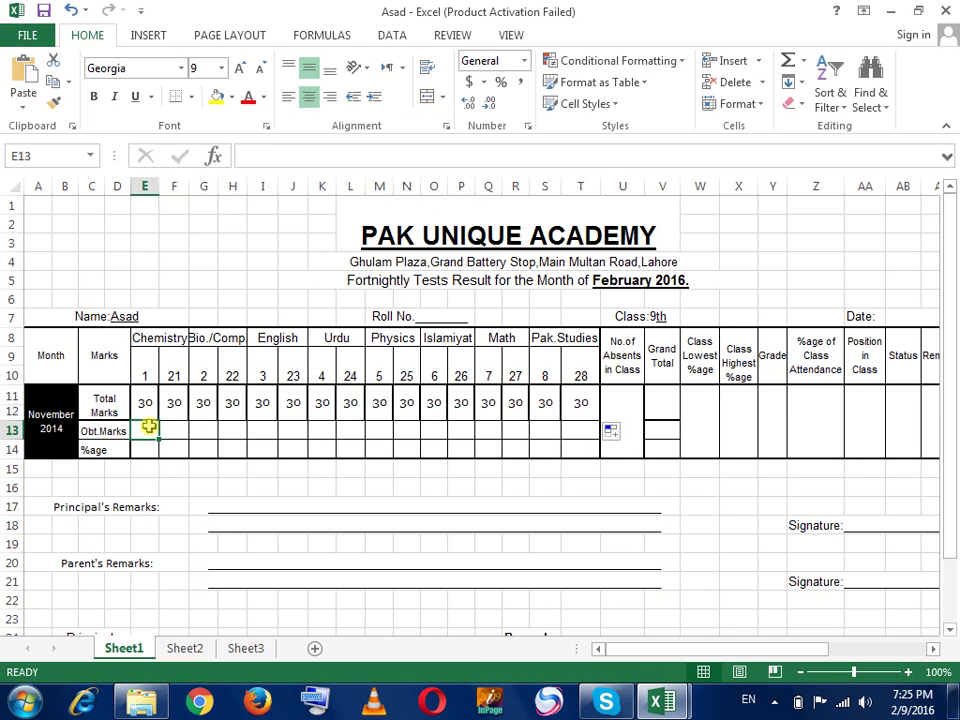
Set both Islamiyat total marks to 25
left_click(430, 413)
type("2")
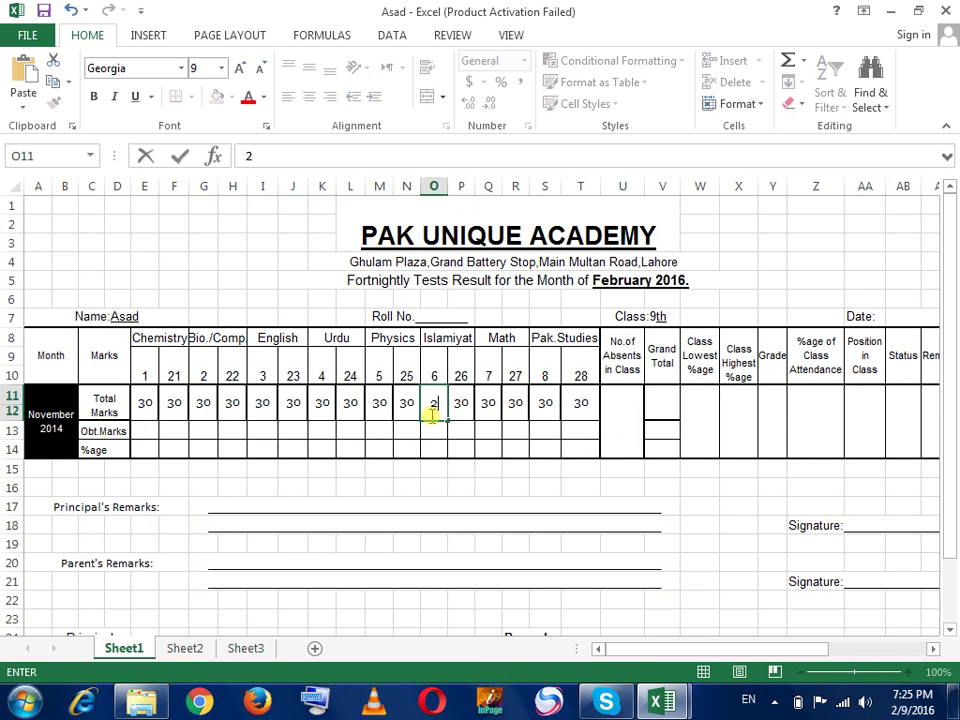
type("5")
key("Tab")
type("25")
key("Tab")
key("Left")
key("Left")
key("Left")
key("Left")
key("Left")
key("Left")
key("Left")
key("Left")
key("Left")
key("Left")
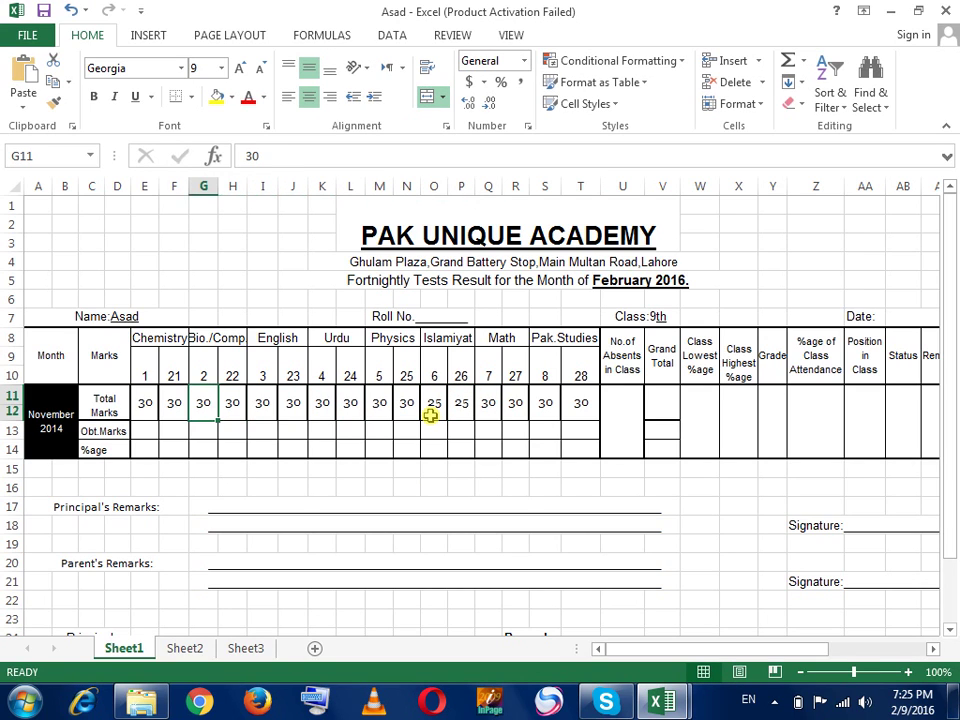
key("Left")
key("Left")
key("Down")
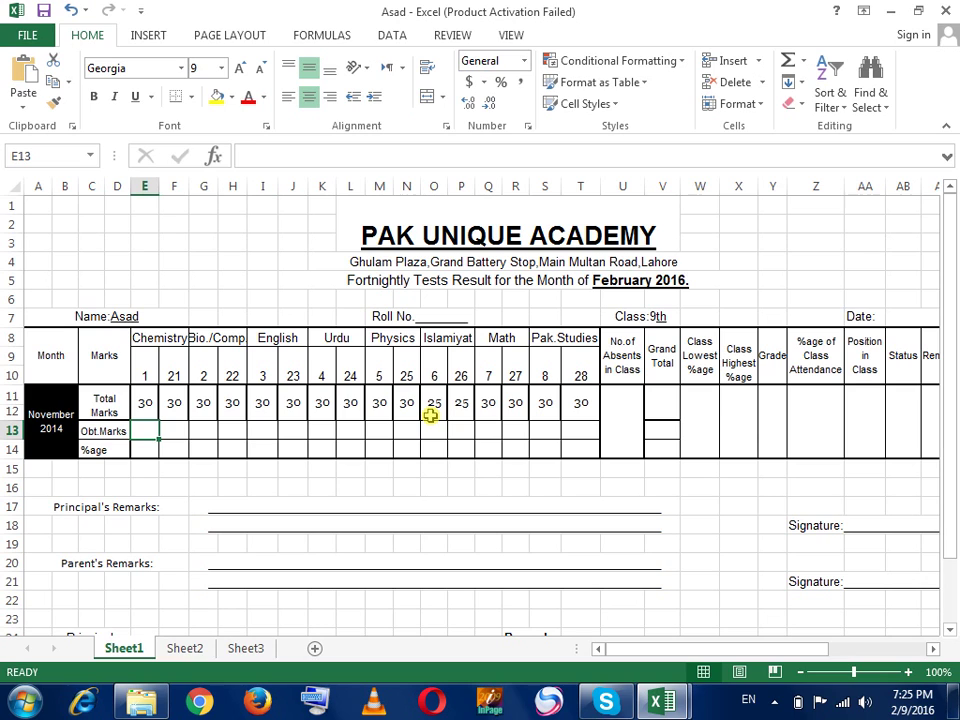
Enter obtained marks for Chemistry (20, 22), Bio./Comp (21, 19) and English (30, 30)
type("20")
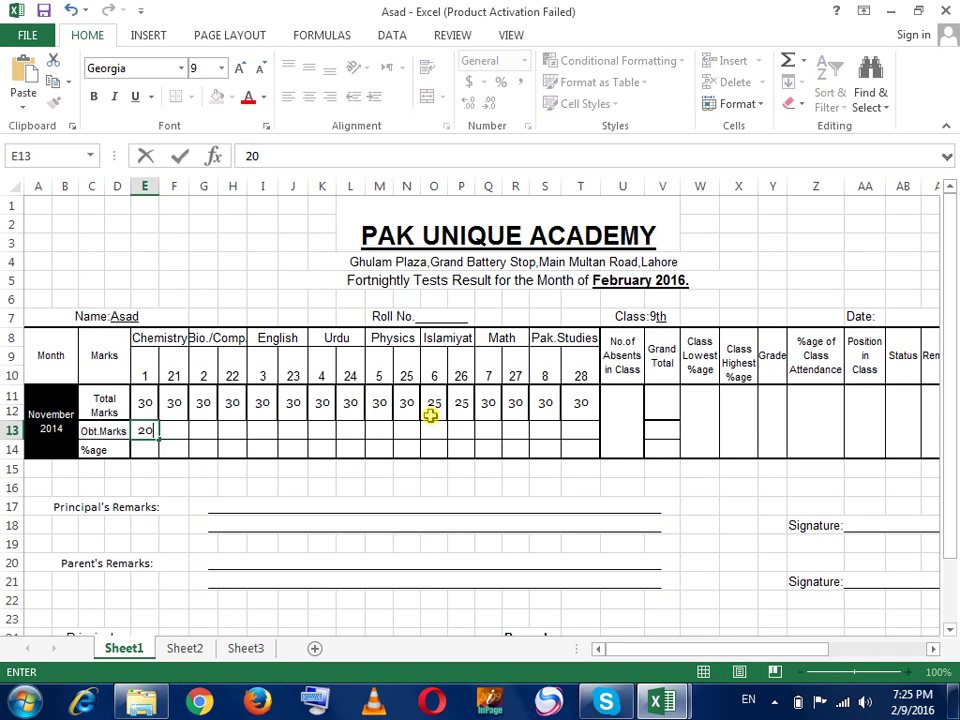
key("Tab")
type("22")
key("Tab")
type("2")
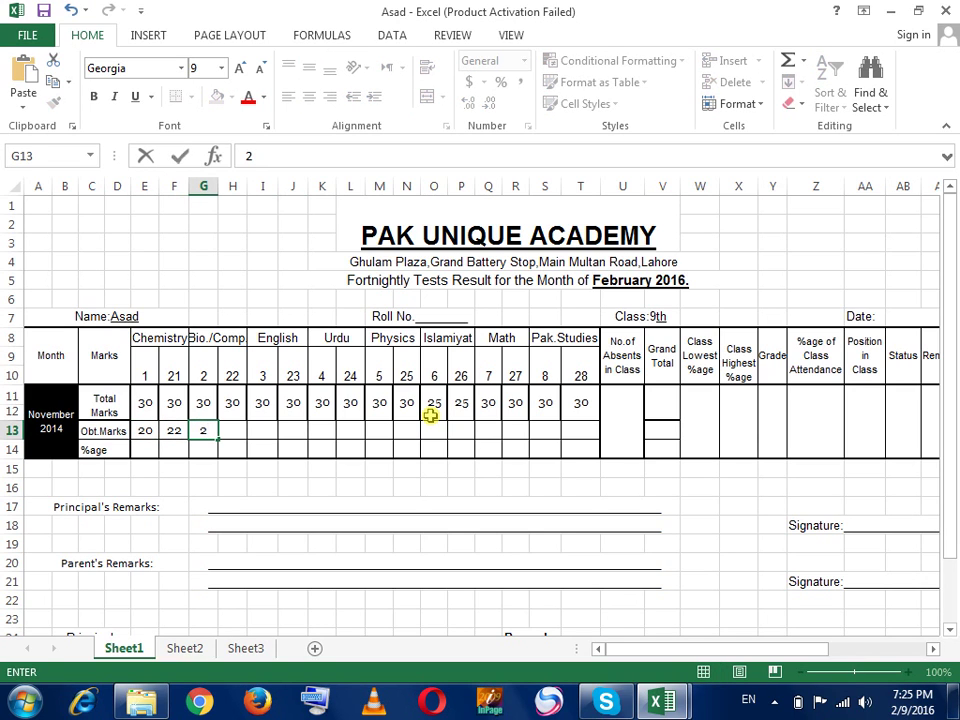
type("1")
key("Tab")
type("19")
key("Tab")
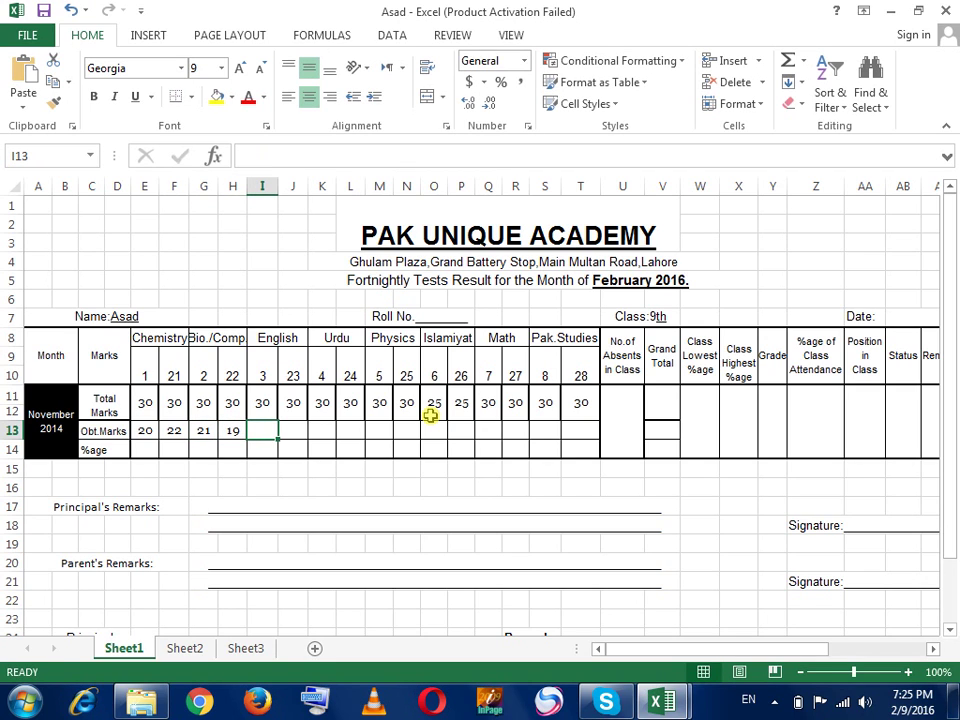
type("30")
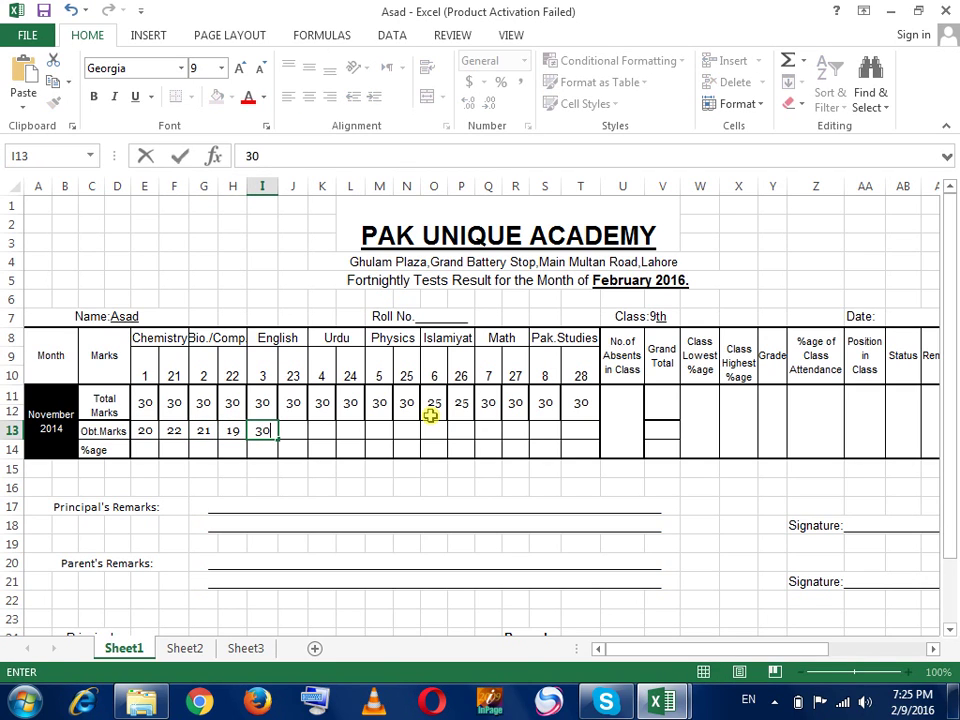
key("Tab")
type("30")
key("Tab")
Mark both Urdu tests and the second Physics test as A, and enter 25 for the first Physics test
type("A")
key("Tab")
type("A")
key("Tab")
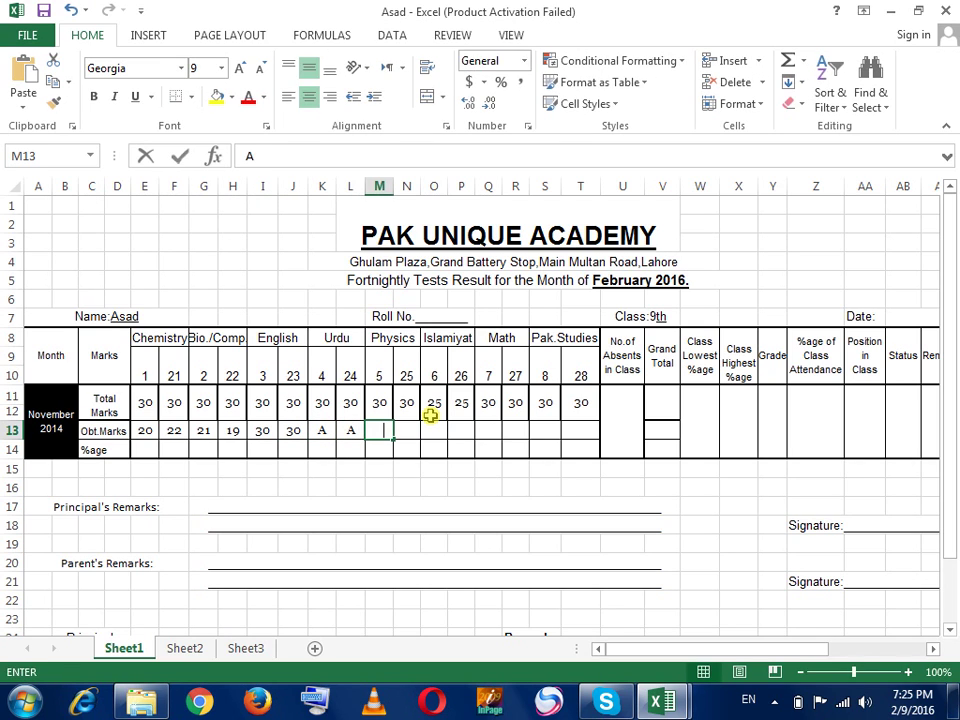
key("Tab")
type("A")
key("shift+Tab")
type("25")
key("Tab")
key("shift+Tab")
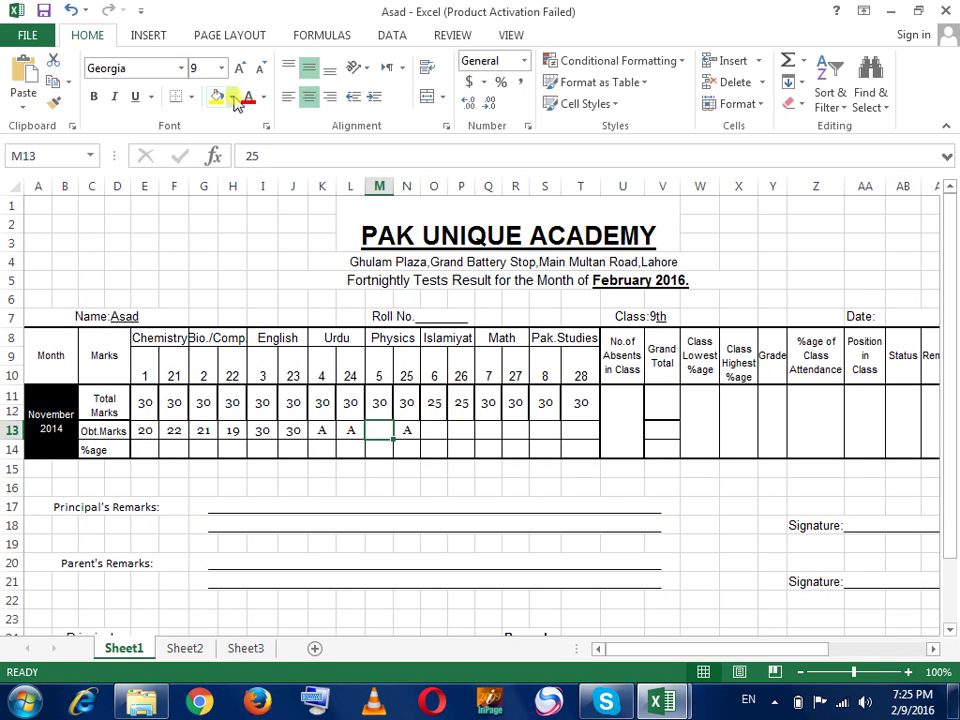
Reset the first Physics score cell to a white fill with black text
left_click(232, 97)
left_click(232, 139)
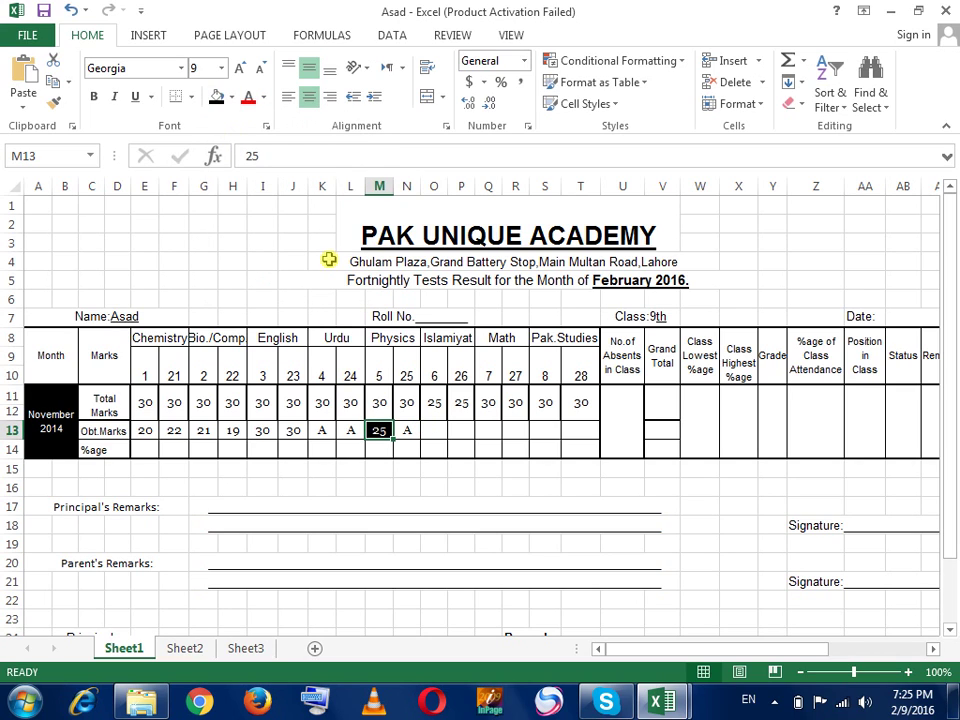
left_click(232, 97)
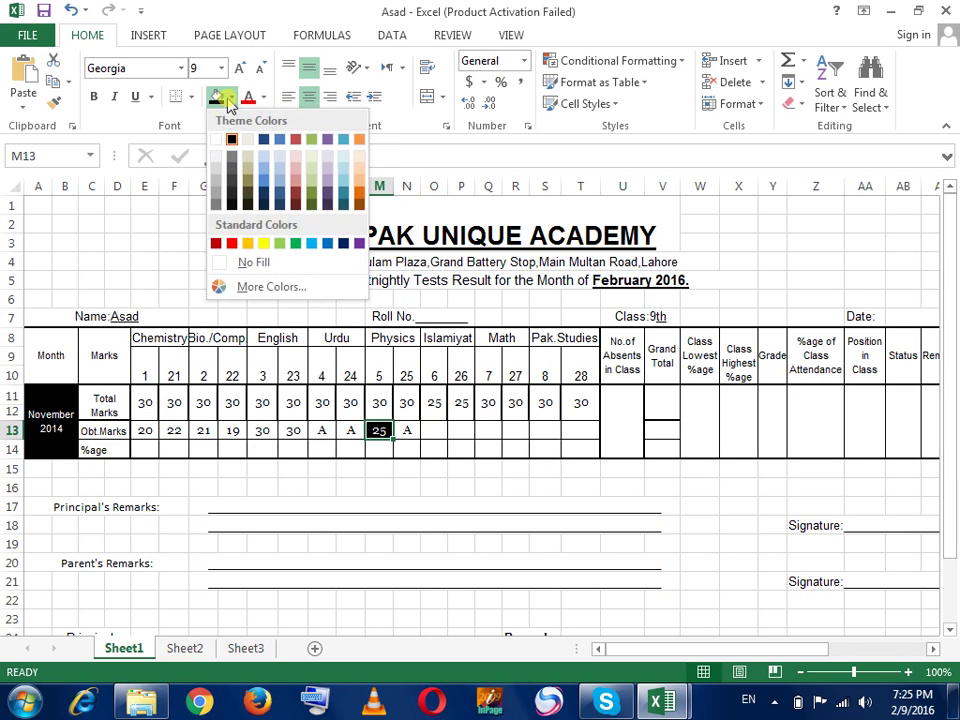
left_click(222, 139)
left_click(263, 97)
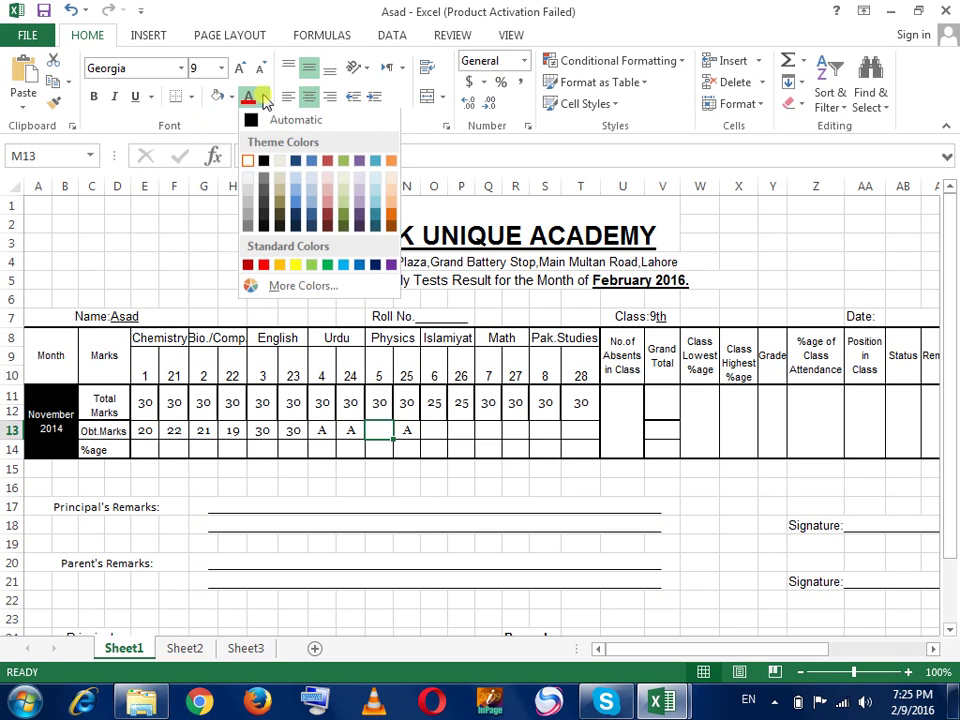
type("25")
left_click(263, 162)
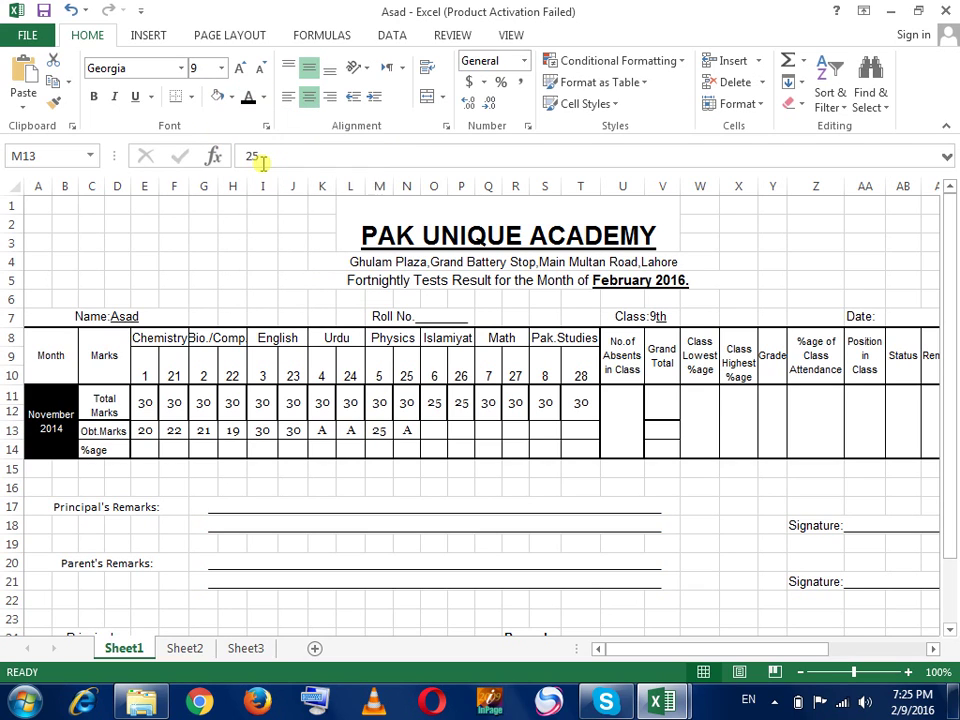
Enter the Islamiyat obtained marks 22 and 20
left_click(442, 430)
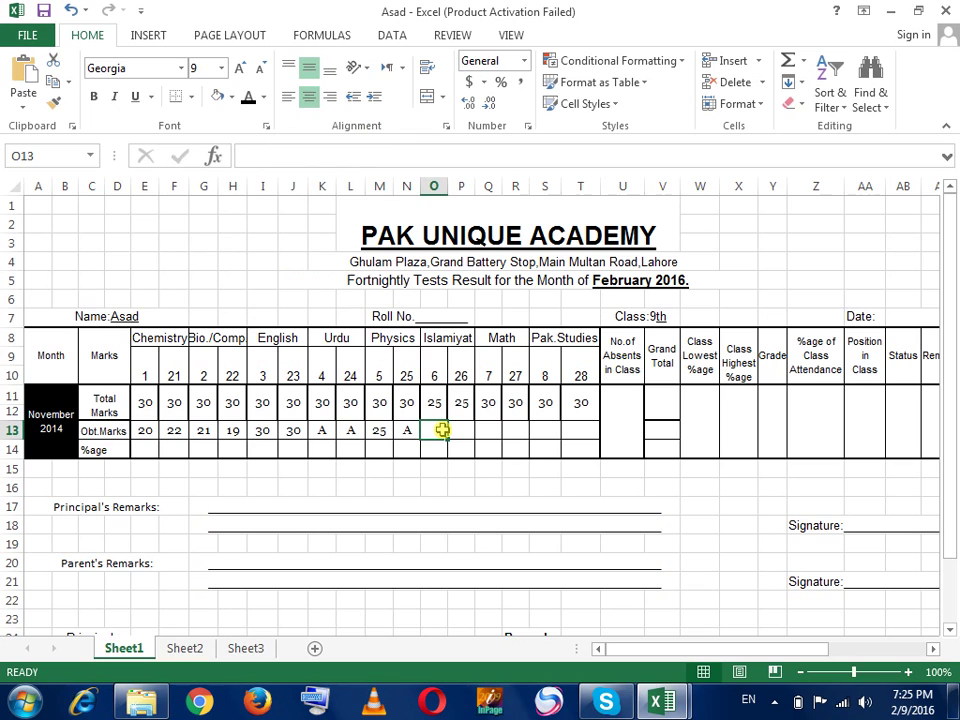
type("5")
key("BackSpace")
type("22")
key("Tab")
type("22")
key("Tab")
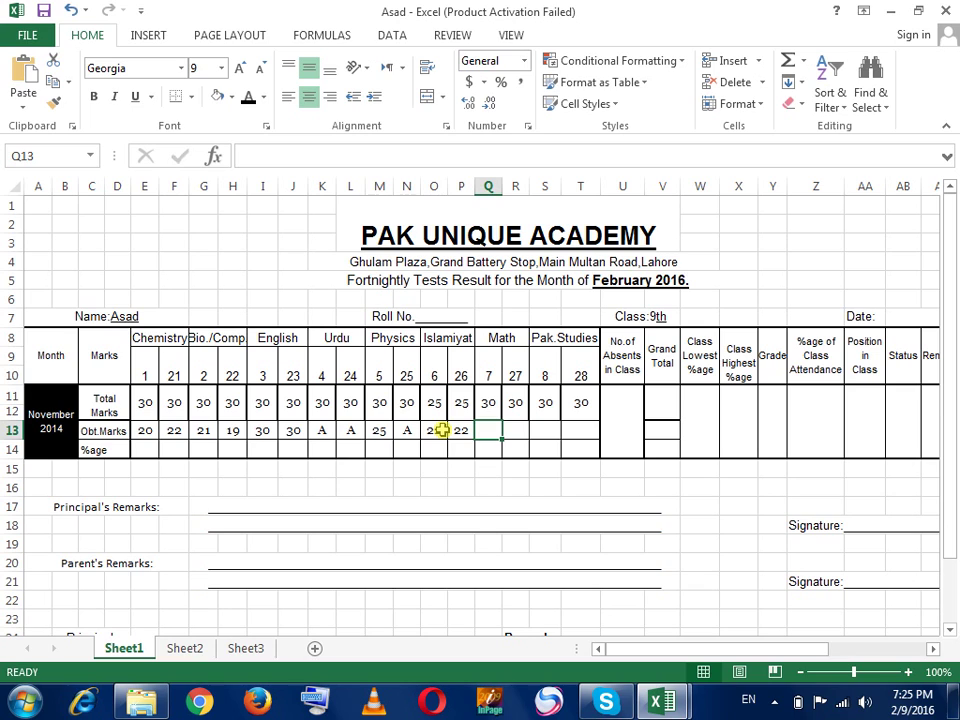
key("Left")
type("20")
key("Tab")
Enter 28 for the second Math test and 30 for both Pak.Studies tests
type("2")
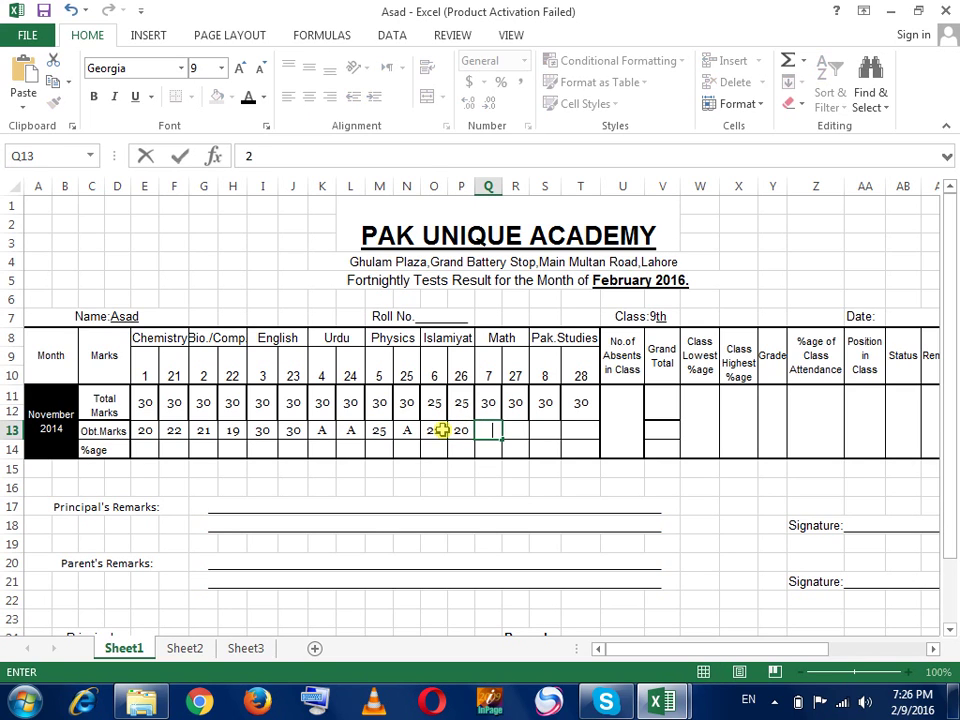
key("BackSpace")
key("Tab")
type("2")
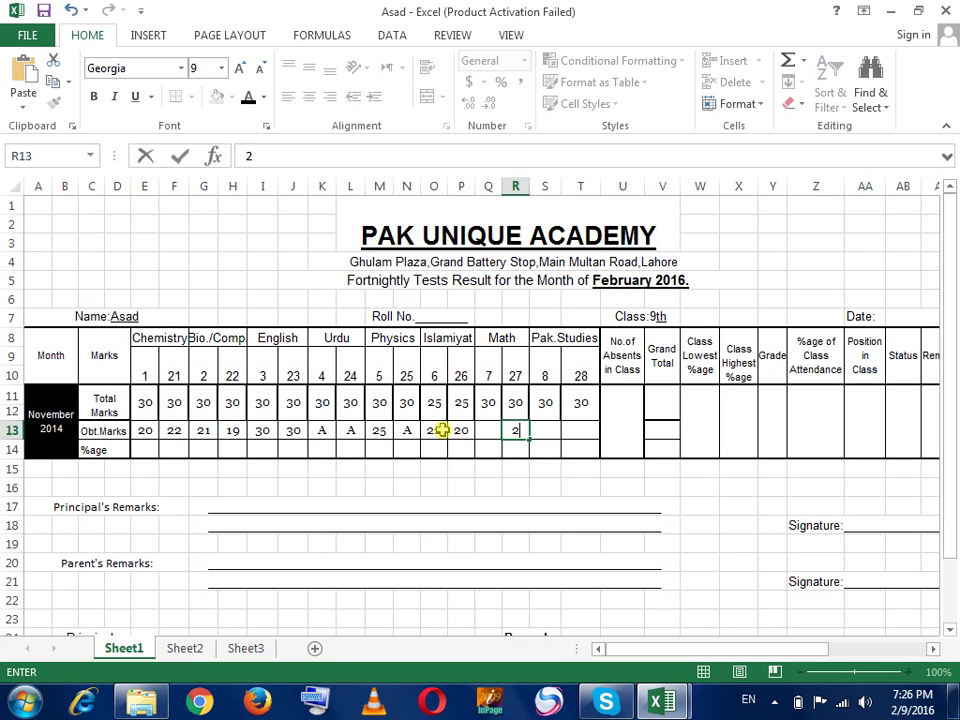
type("8")
key("Tab")
type("3")
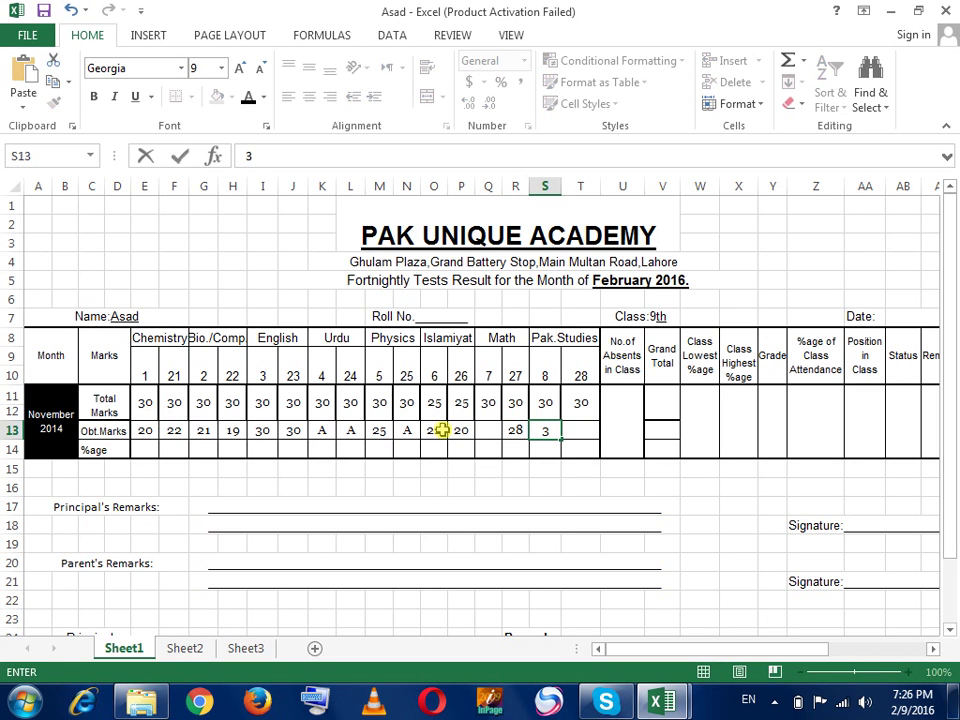
type("0")
key("Tab")
type("3")
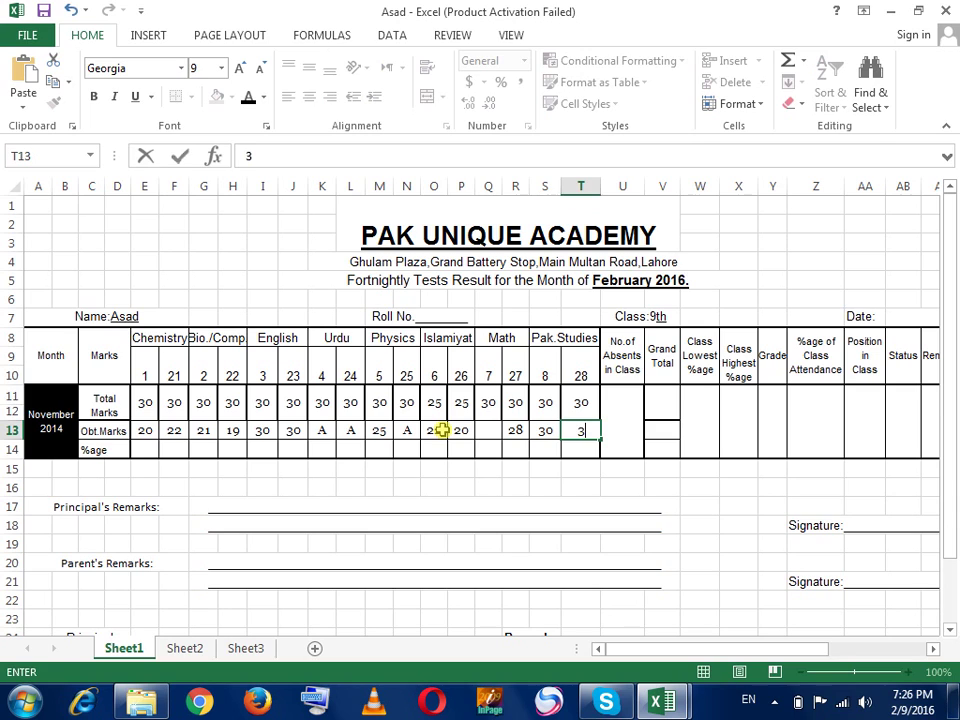
type("0")
key("Tab")
key("Left")
key("Left")
key("Left")
key("Left")
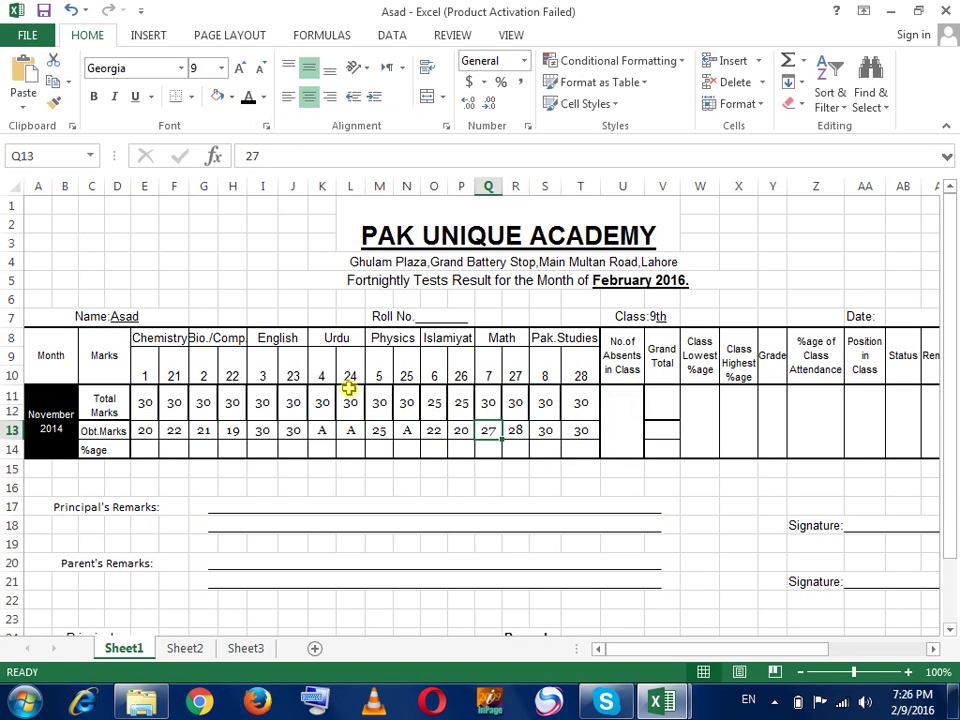
left_click(352, 446)
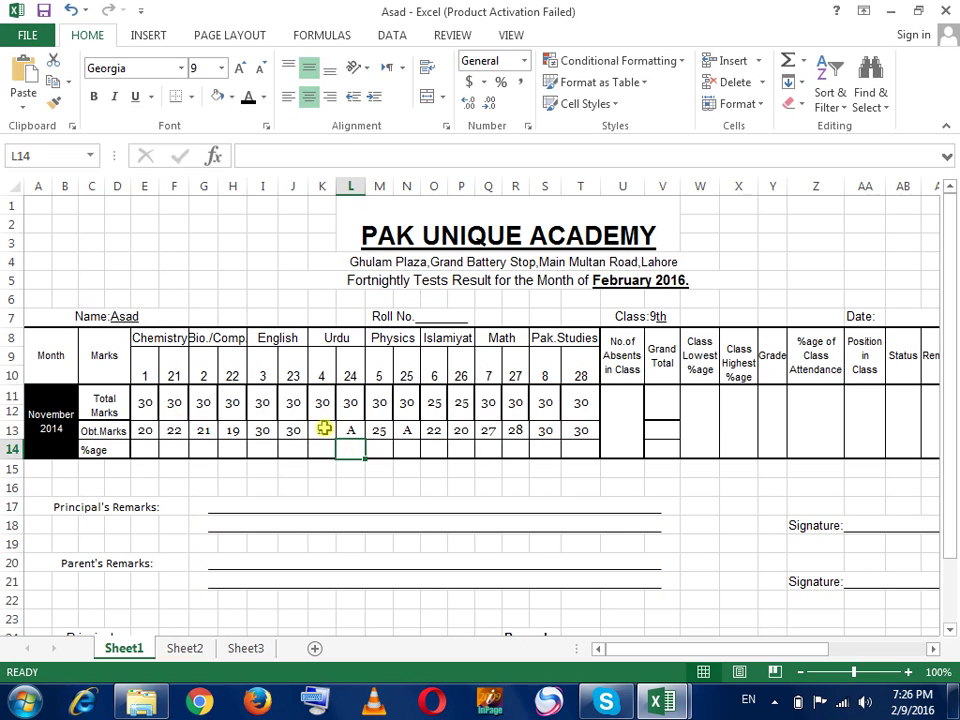
left_click(315, 416)
left_click(316, 433)
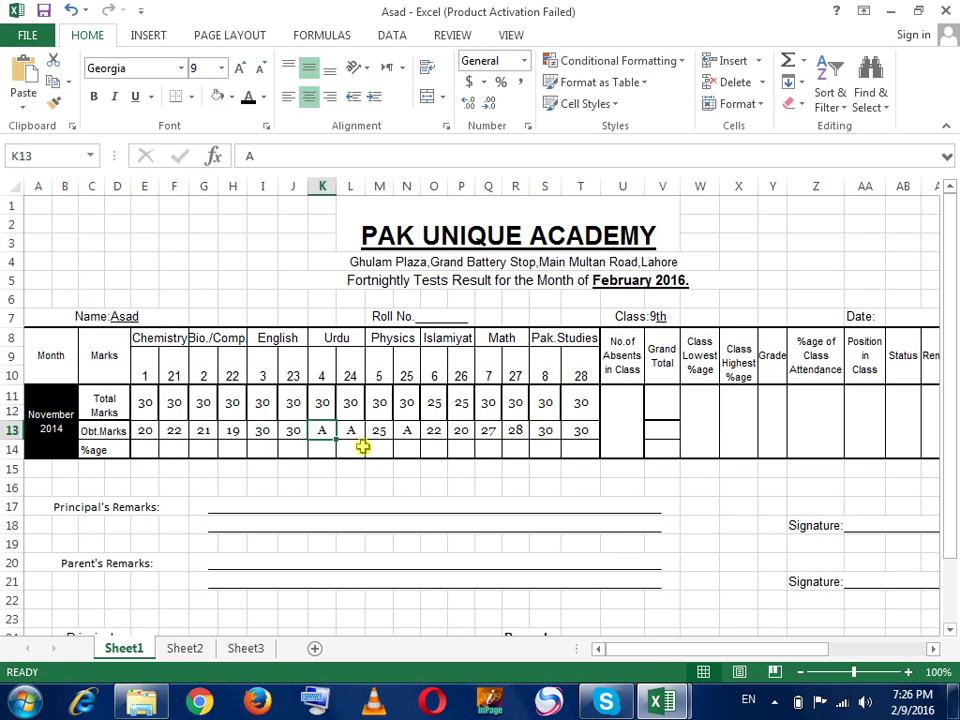
left_click(350, 433, "ctrl")
left_click(408, 432, "ctrl")
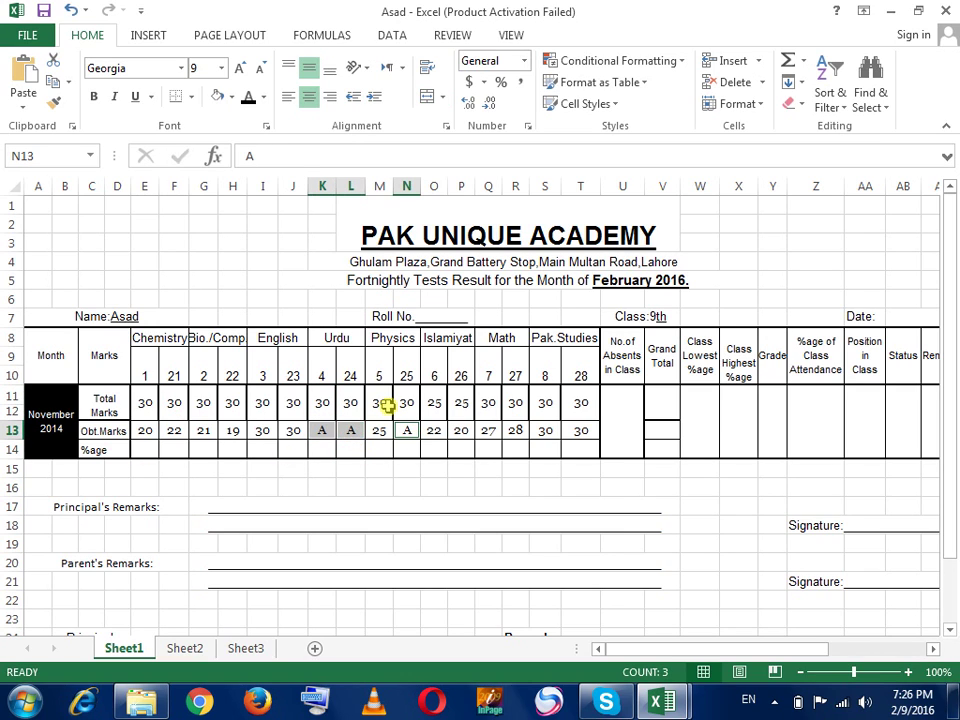
left_click(265, 97)
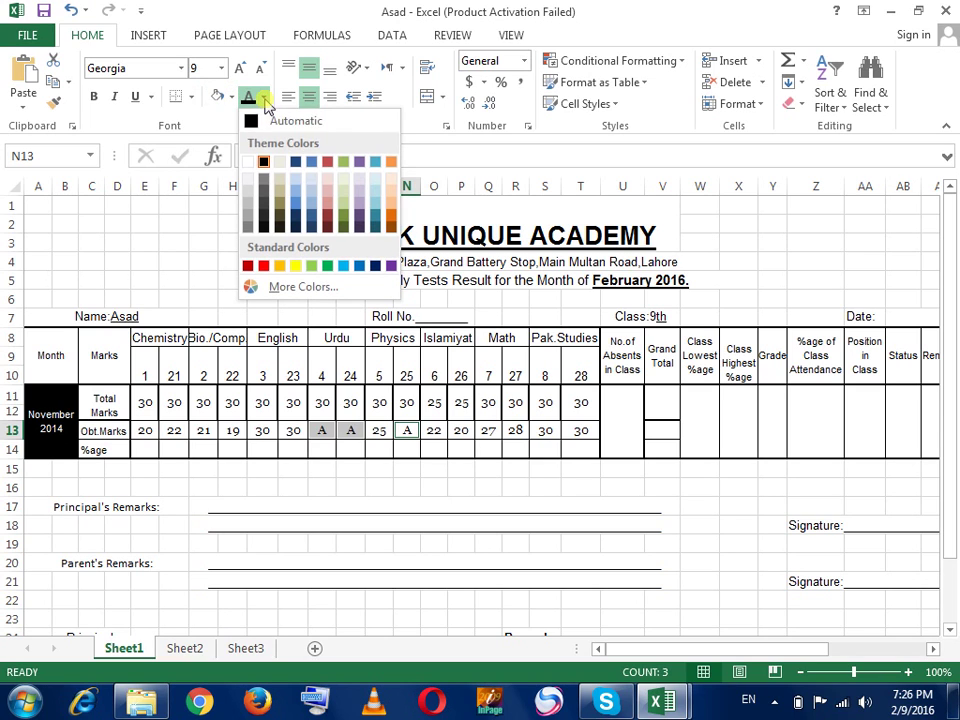
left_click(254, 157)
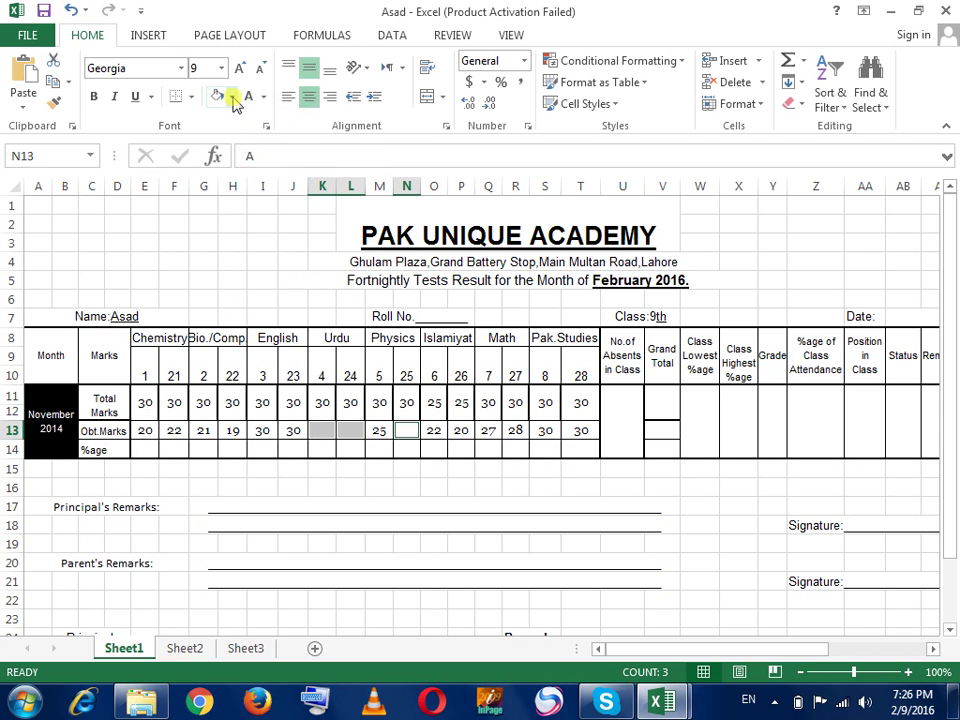
left_click(231, 97)
left_click(228, 137)
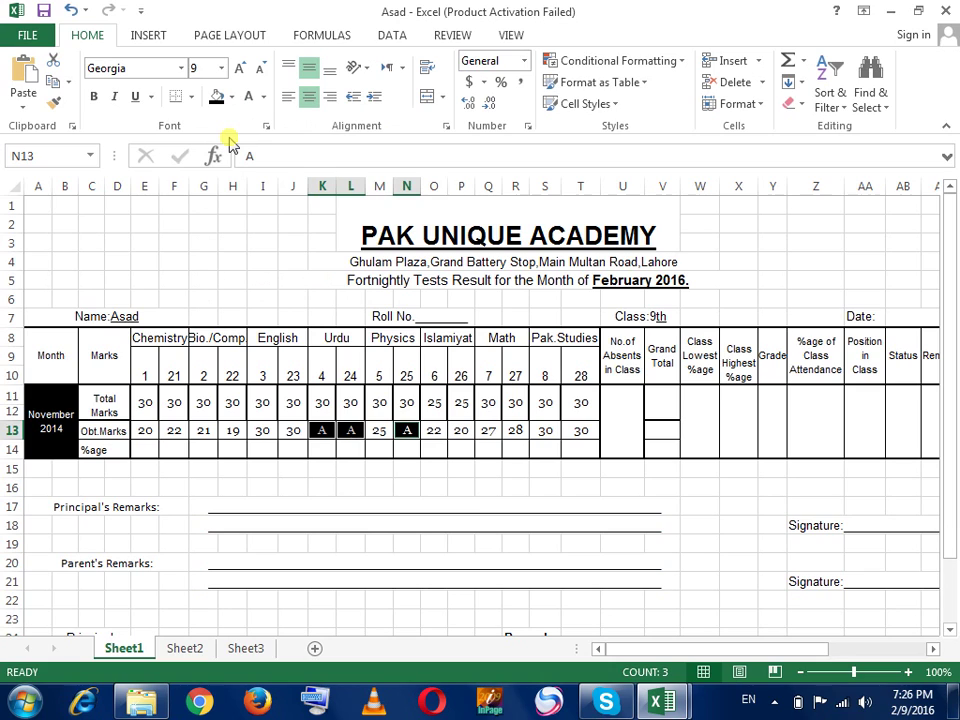
key("ctrl+b")
left_click(206, 390)
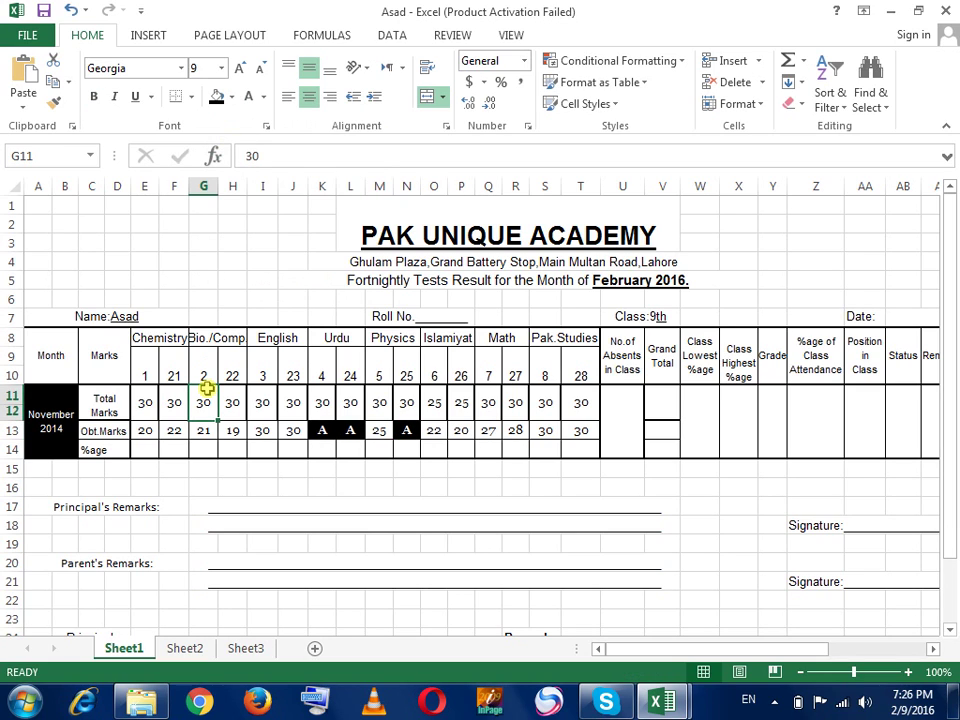
left_click(142, 453)
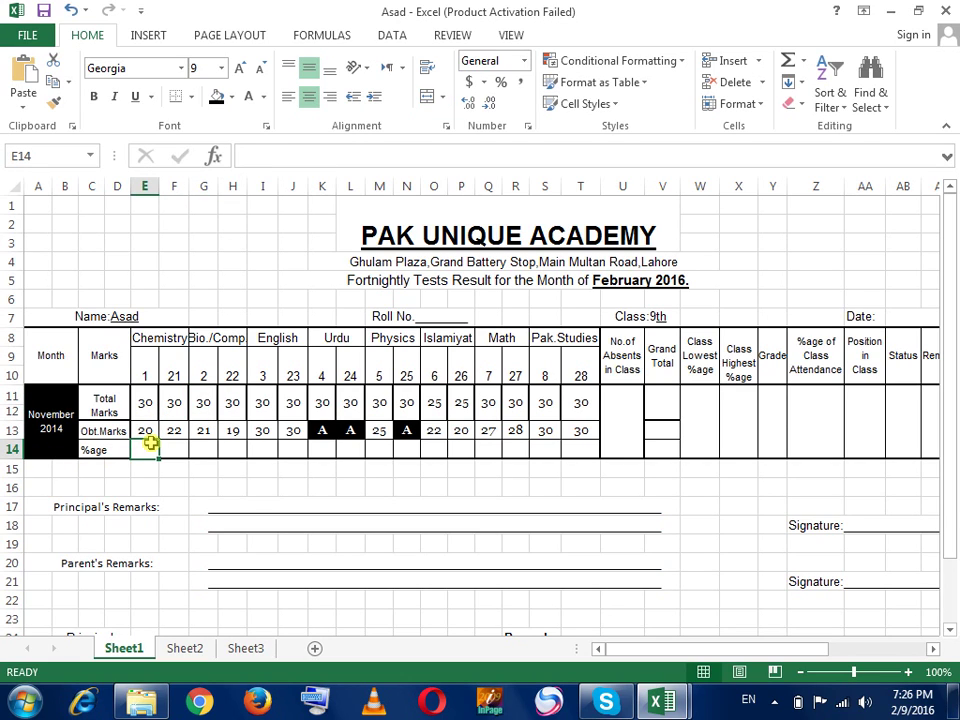
Enter =E13/E11*100 in E14, giving 67 for the first Chemistry test
type("=")
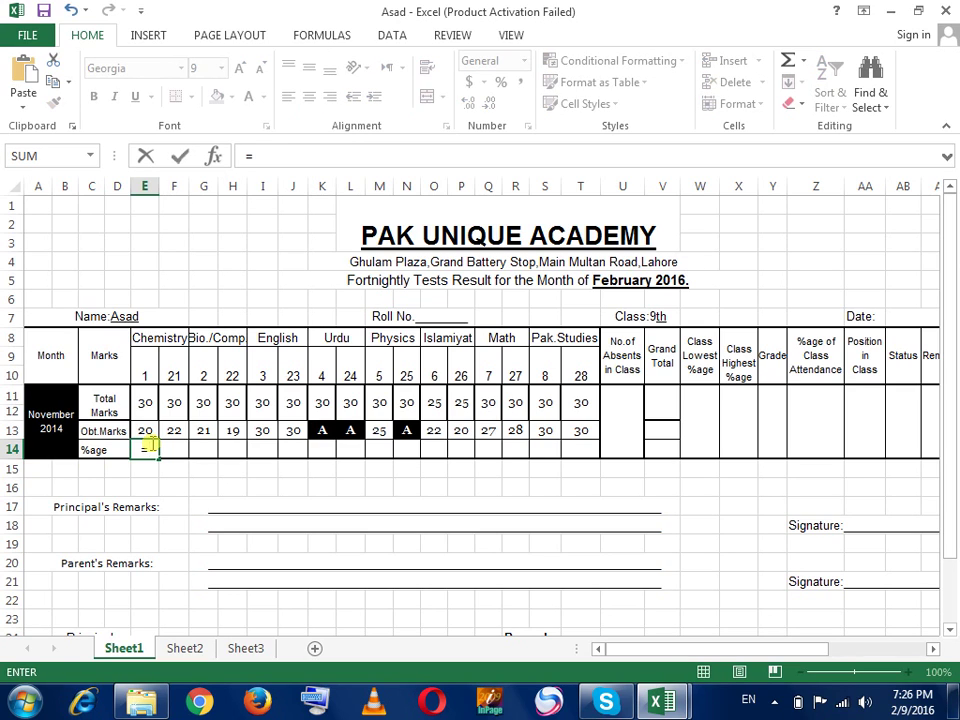
left_click(147, 430)
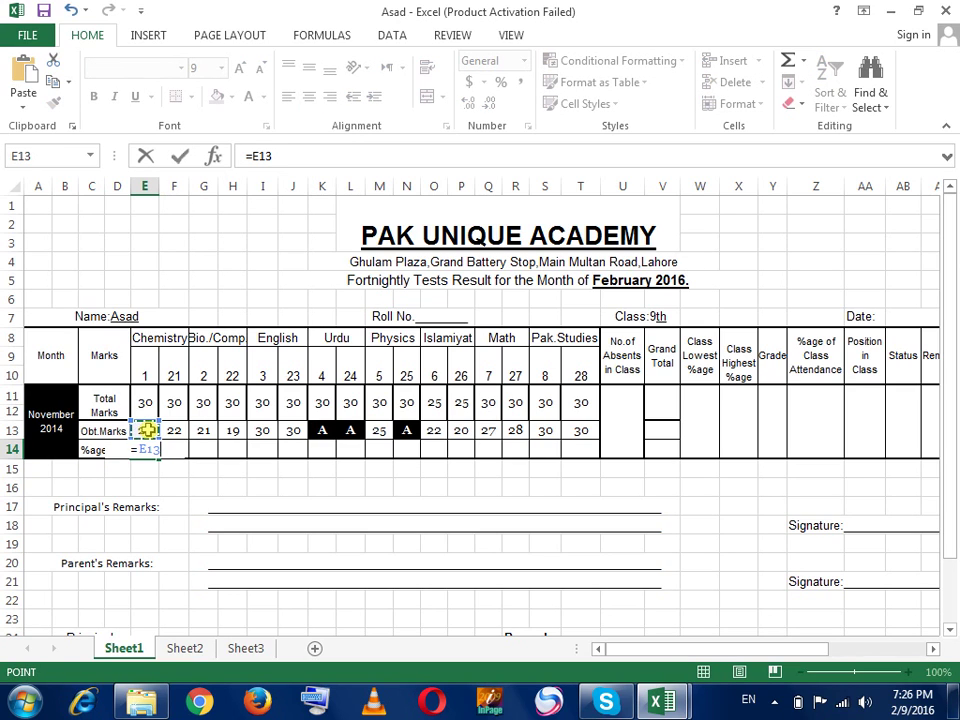
type("/")
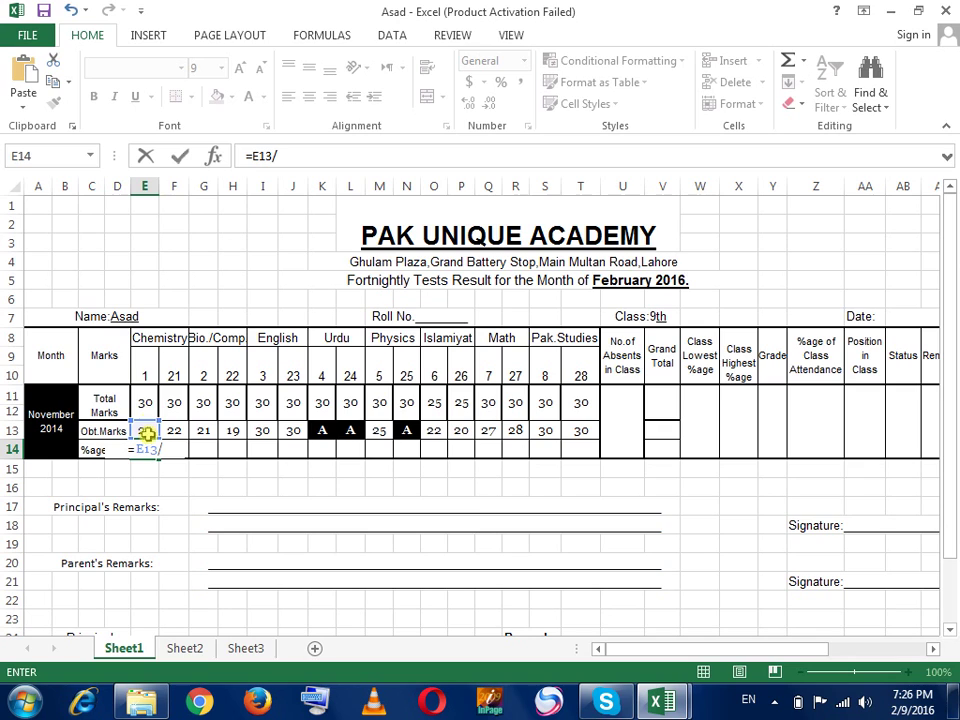
left_click(146, 401)
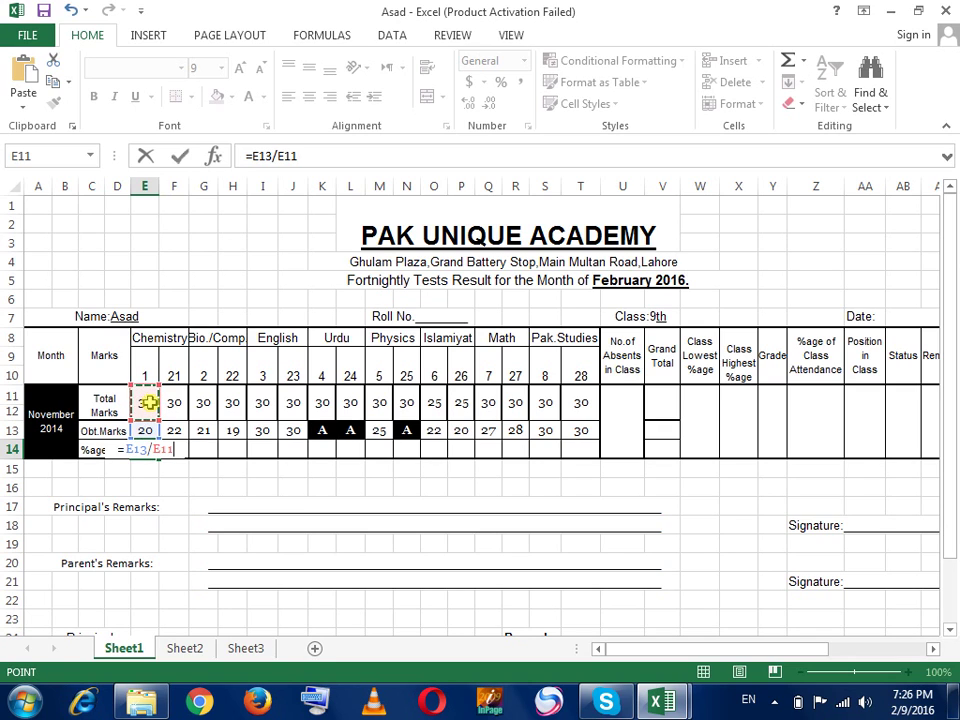
type("*")
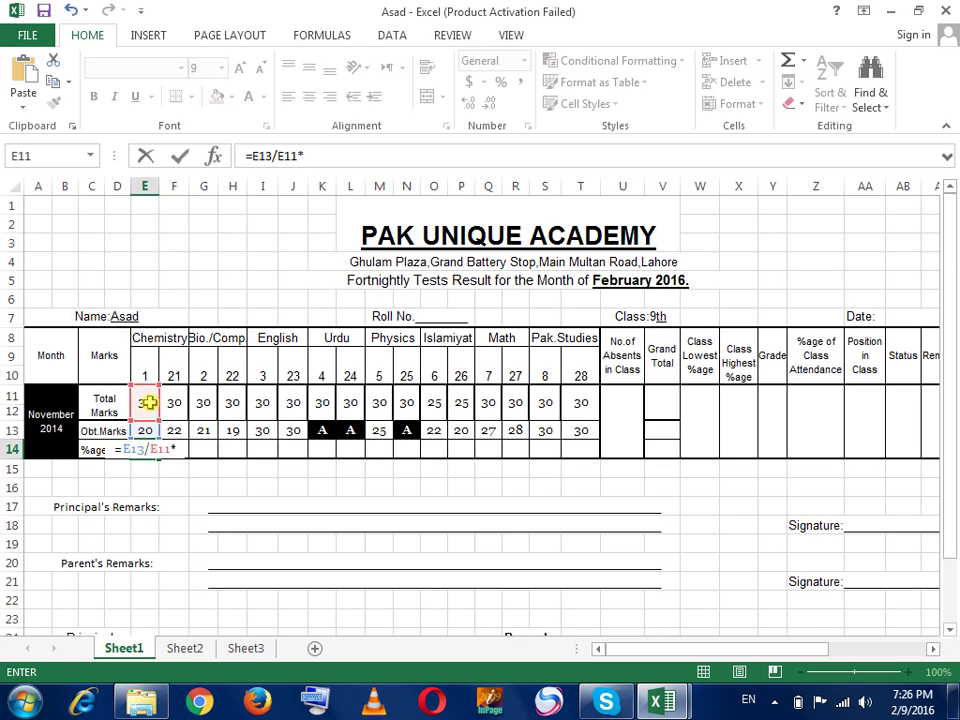
type("100")
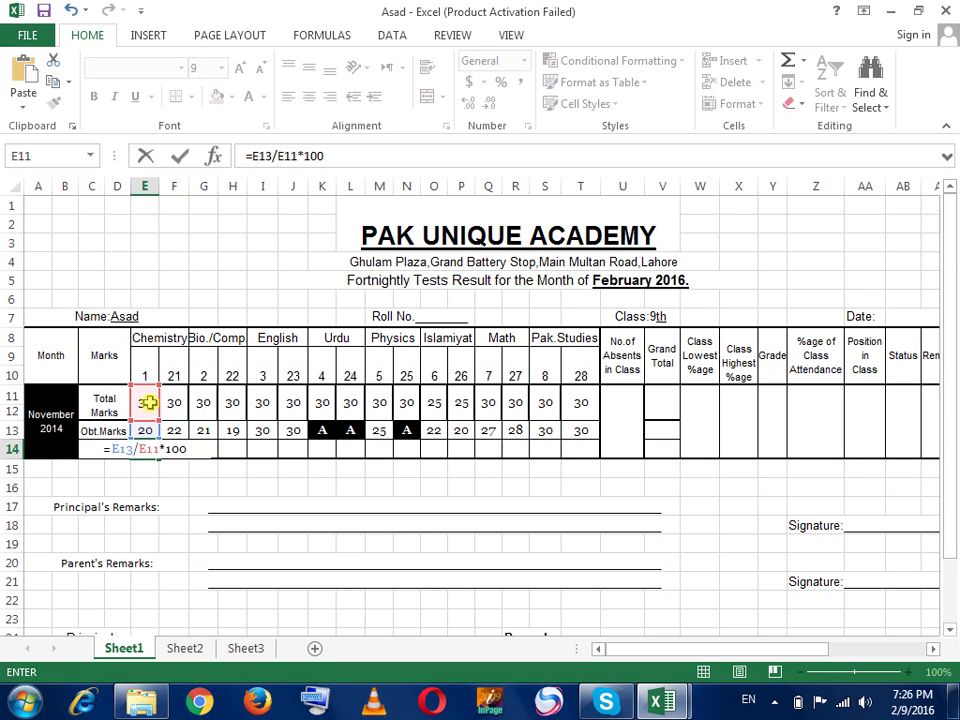
key("Return")
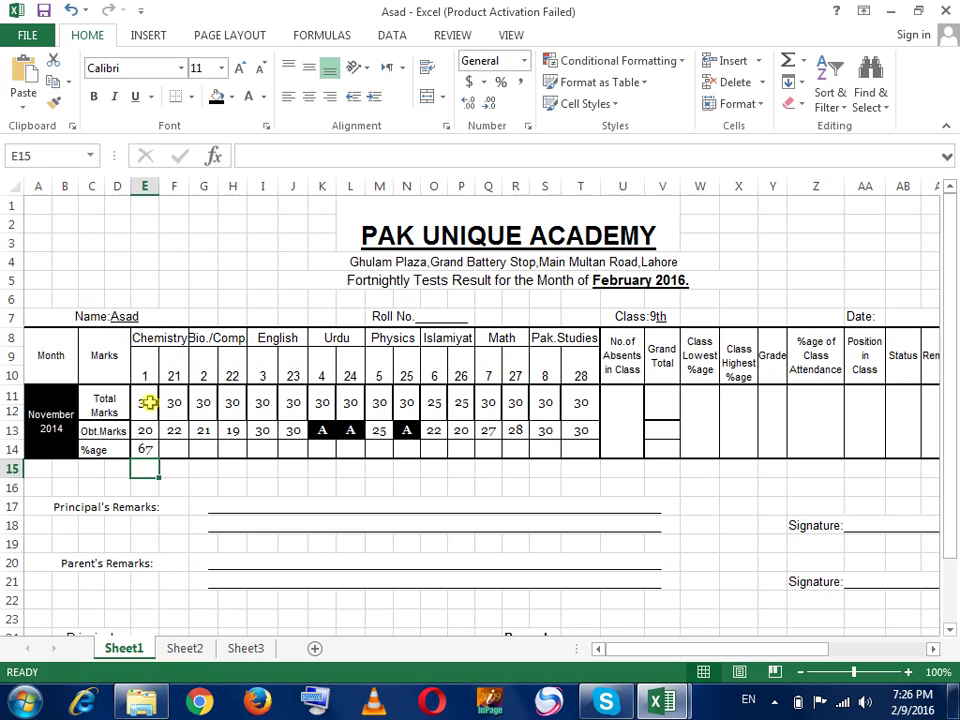
key("Up")
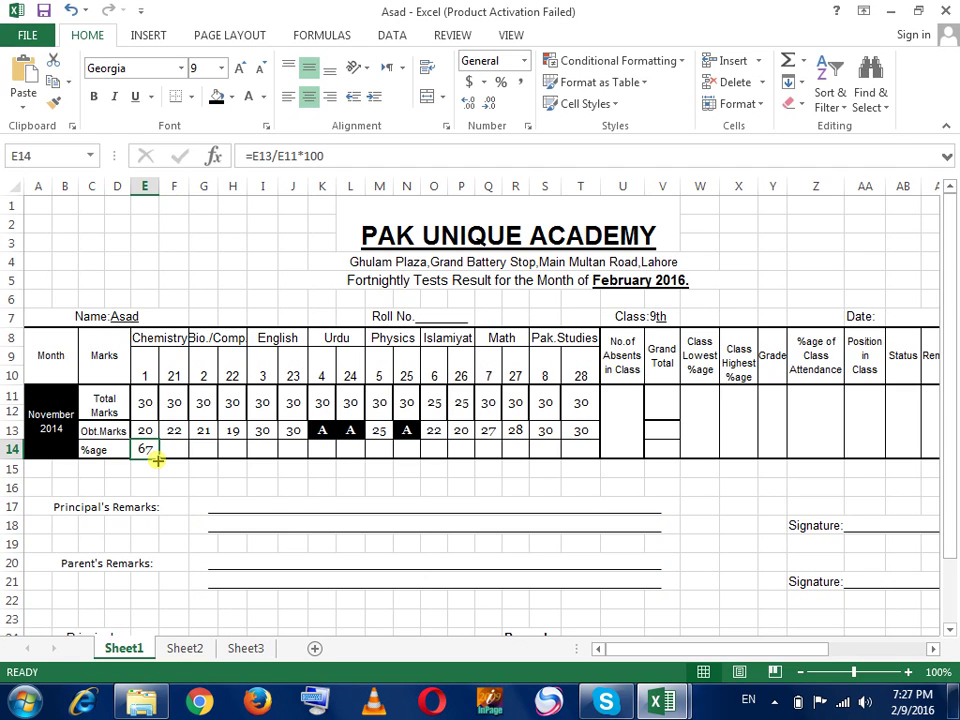
Fill E14's percentage formula across to T14, then inspect the #VALUE! errors in the absent columns
left_click_drag(157, 459, 322, 462)
left_click(540, 428)
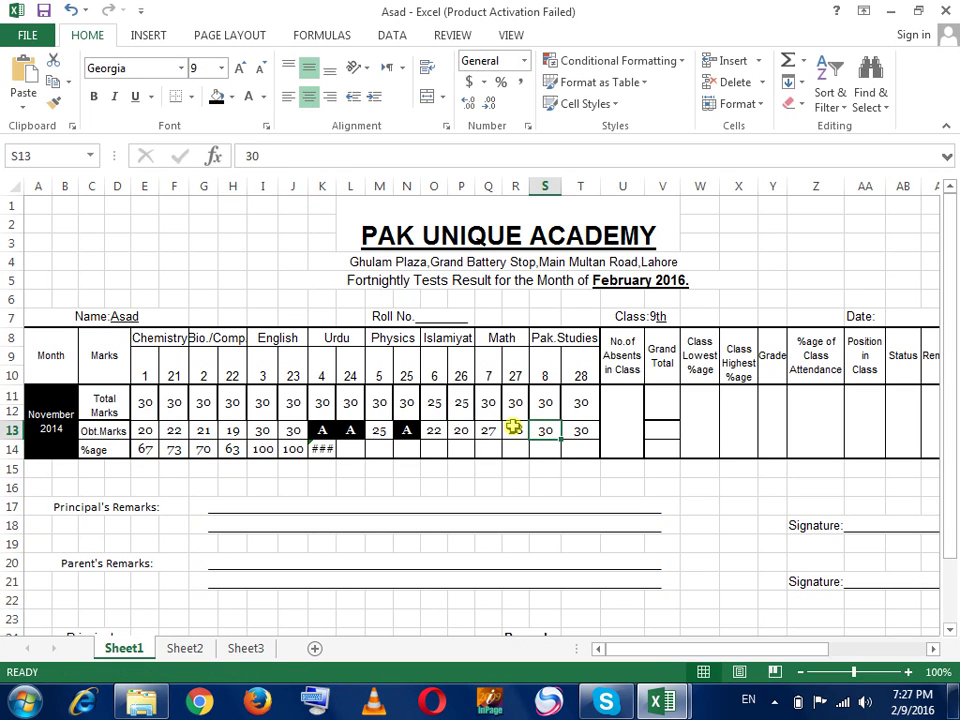
left_click(300, 449)
left_click(307, 462)
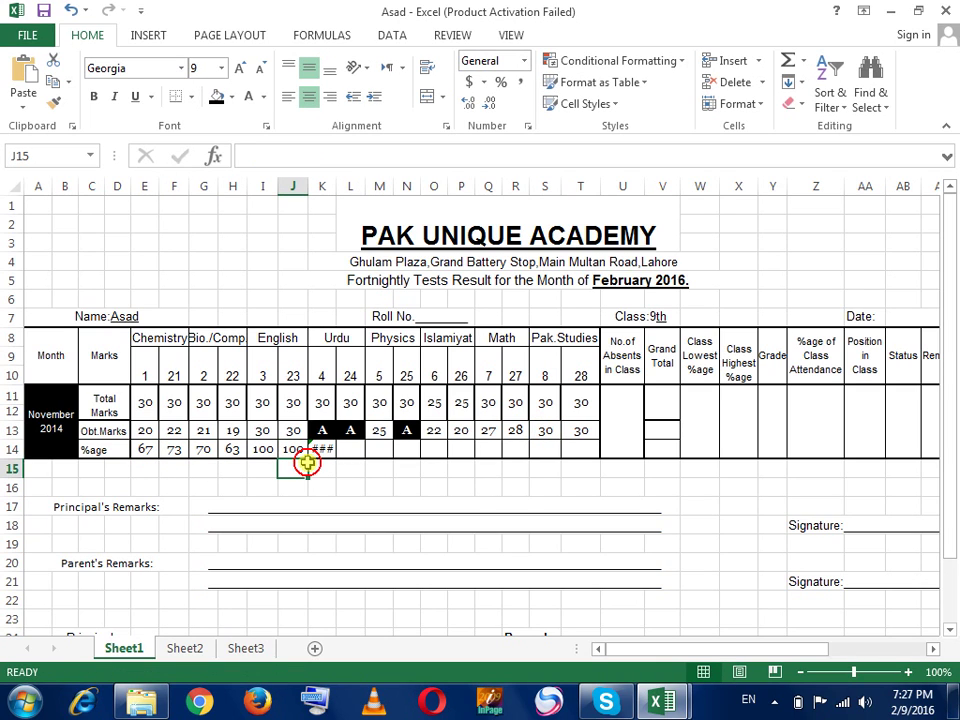
left_click(300, 450)
left_click_drag(311, 459, 585, 452)
left_click(456, 520)
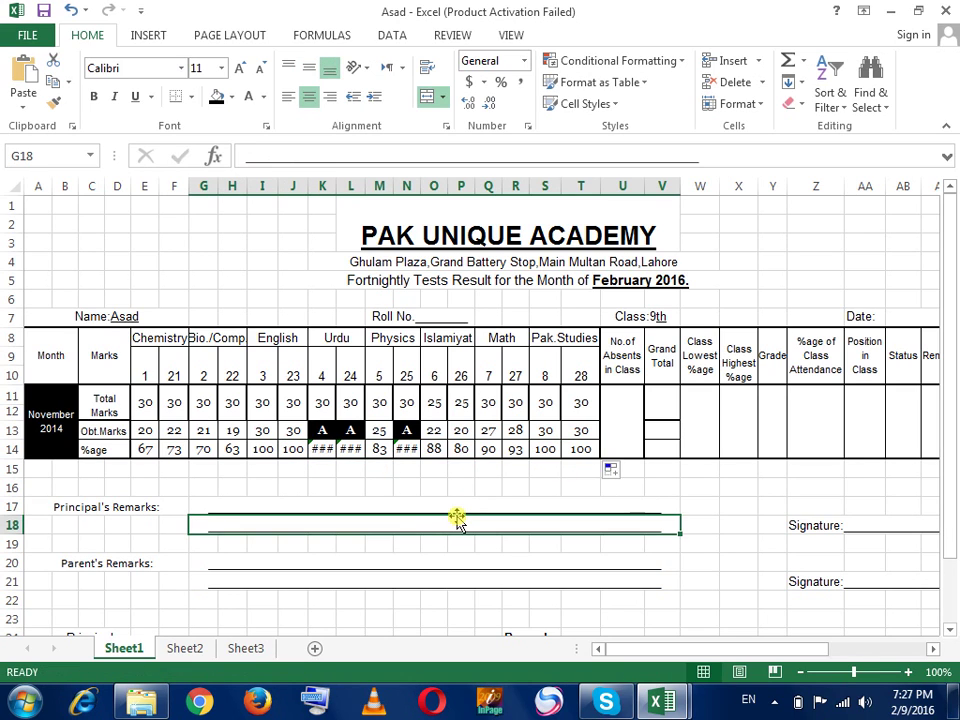
left_click(410, 449)
left_click(314, 450)
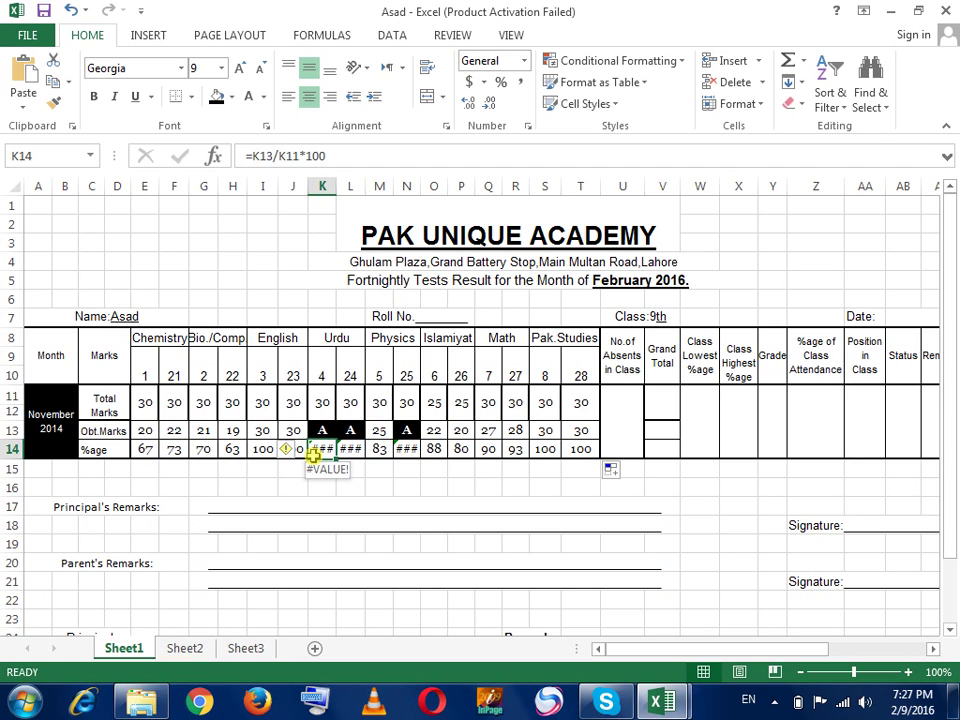
Overwrite the #VALUE! errors in K14, L14 and N14 with 0
type("0")
key("Tab")
type("0")
key("Tab")
key("Tab")
type("0")
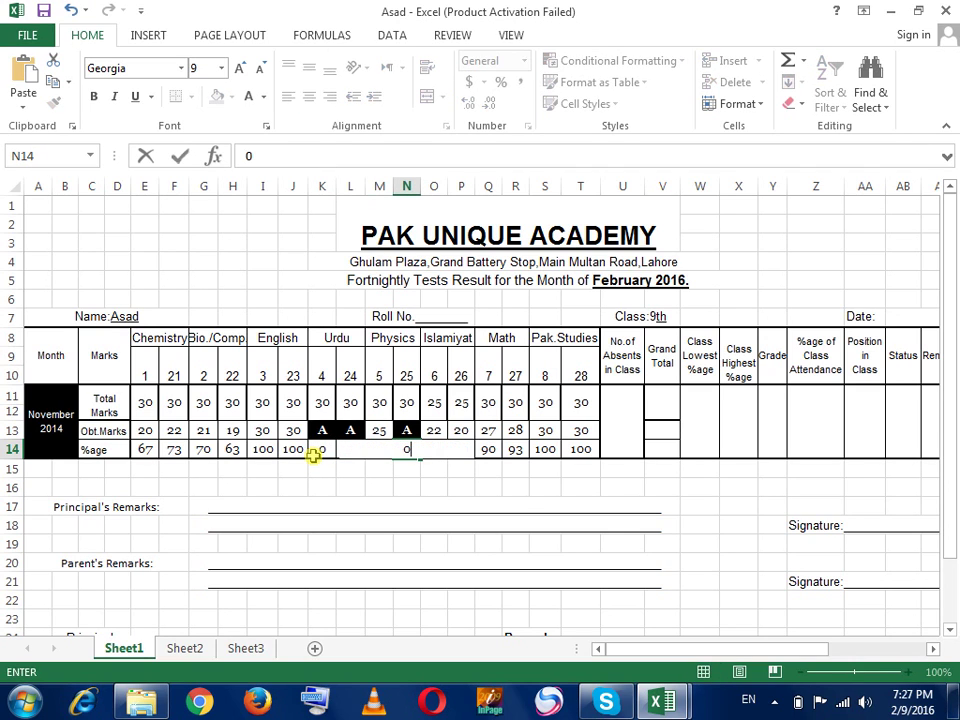
key("Tab")
key("Tab")
left_click(380, 471)
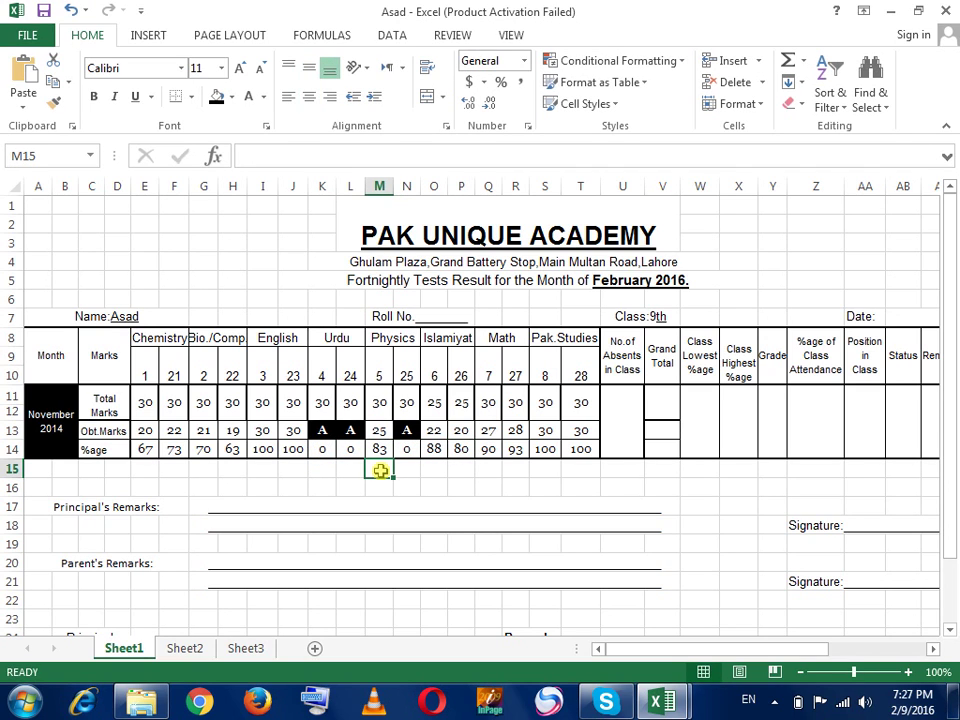
left_click(621, 410)
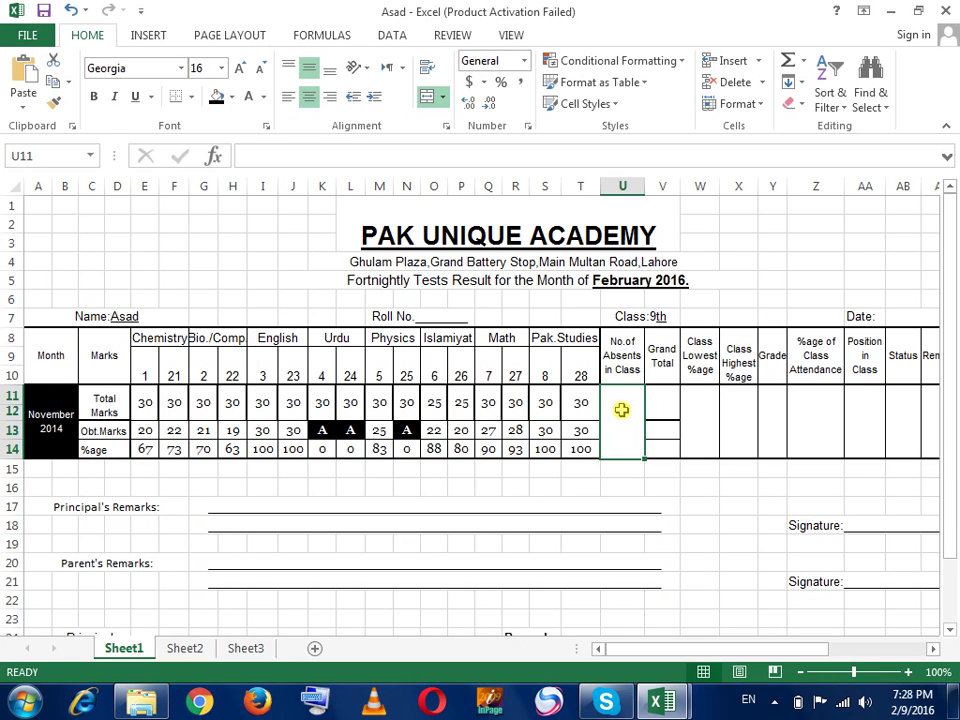
Enter =COUNTIF(E13:R13,"A") in the No. of Absents cell, counting 3 absences
type("=")
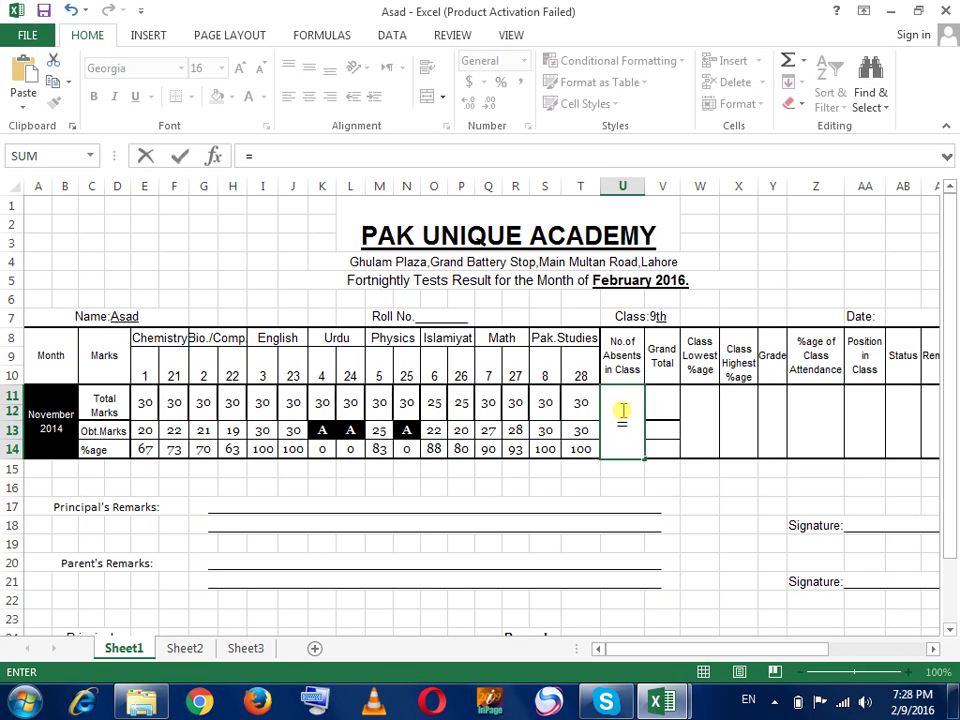
type("c")
type("ounf")
key("BackSpace")
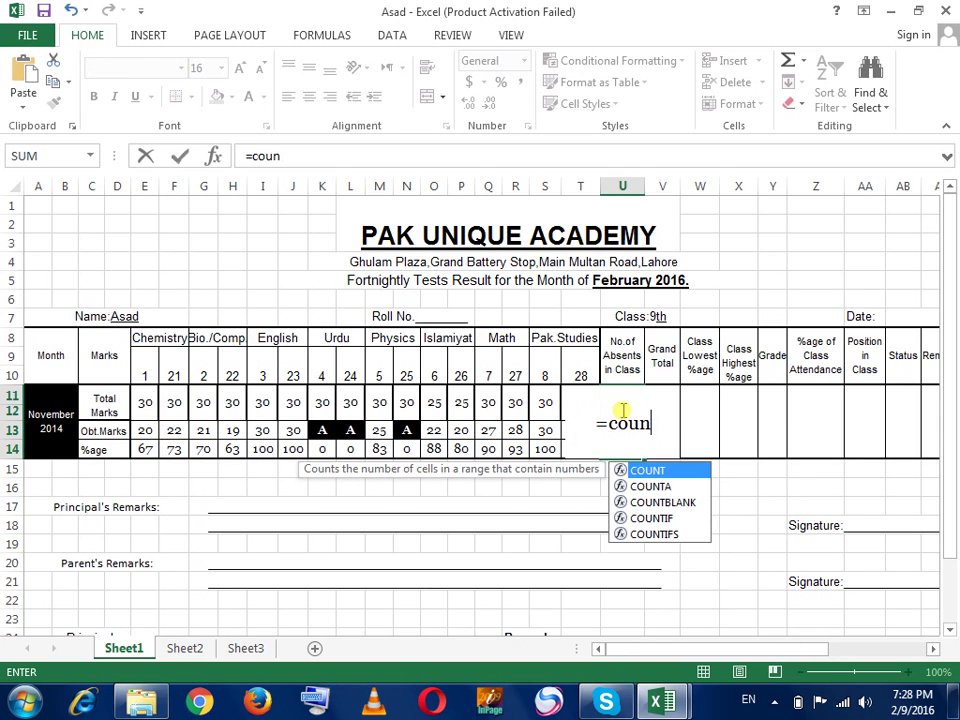
type("tif(")
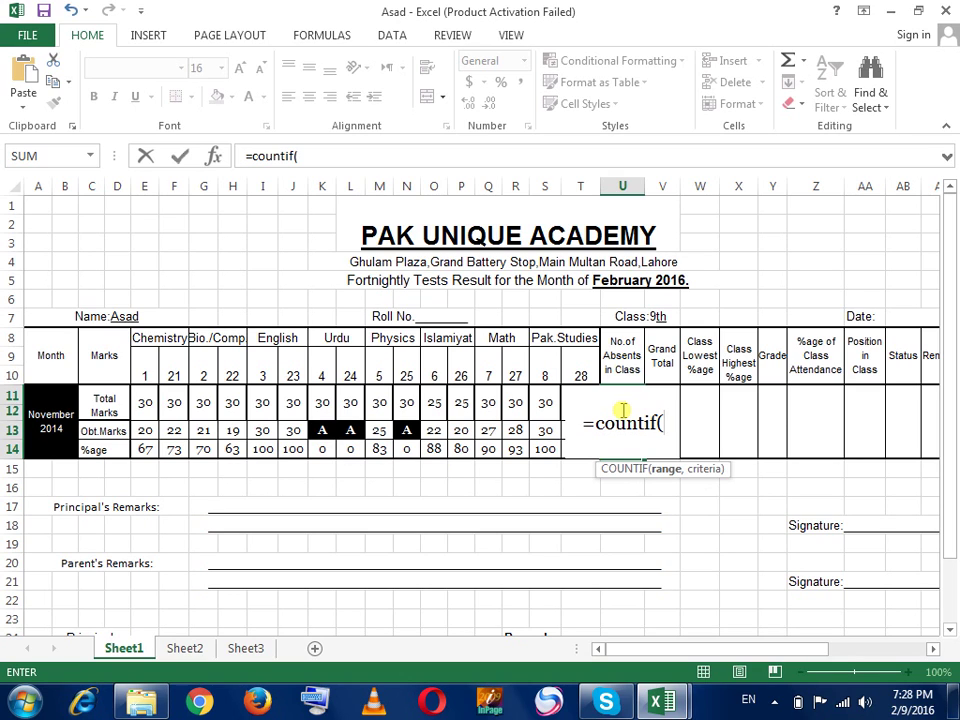
mouse_move(144, 428)
left_mouse_down()
mouse_move(433, 419)
mouse_move(513, 427)
left_mouse_up()
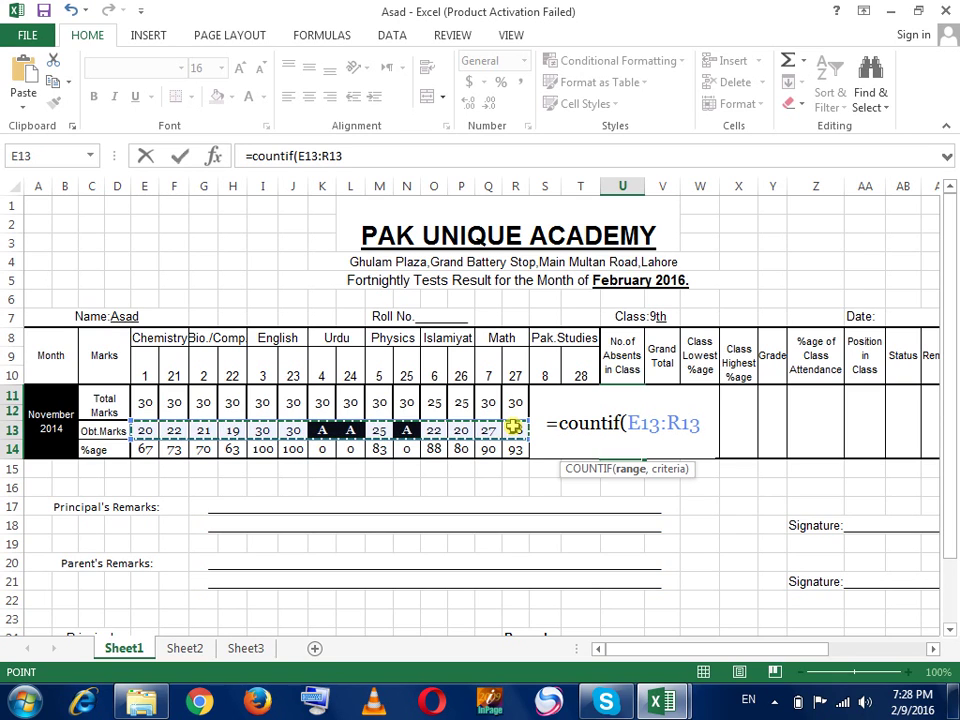
type(",\"")
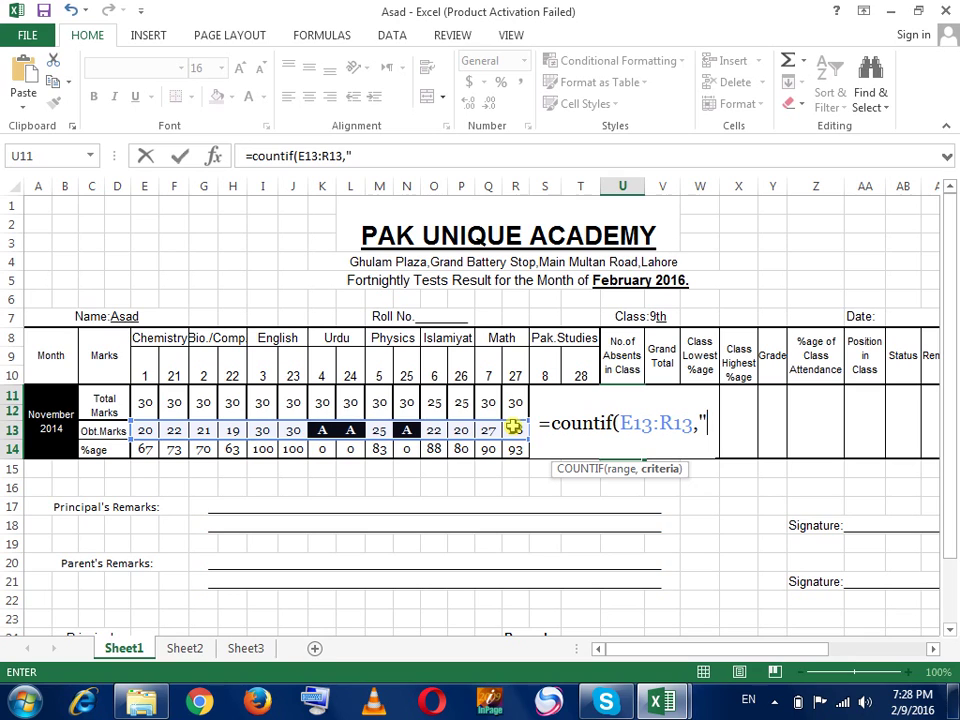
type("A")
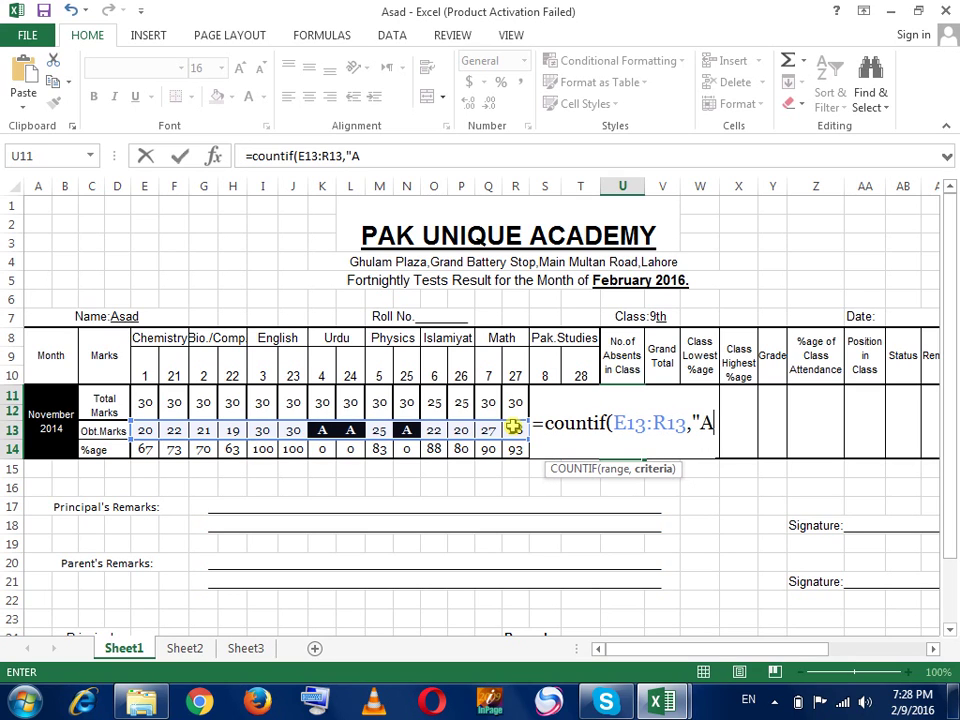
type("\")")
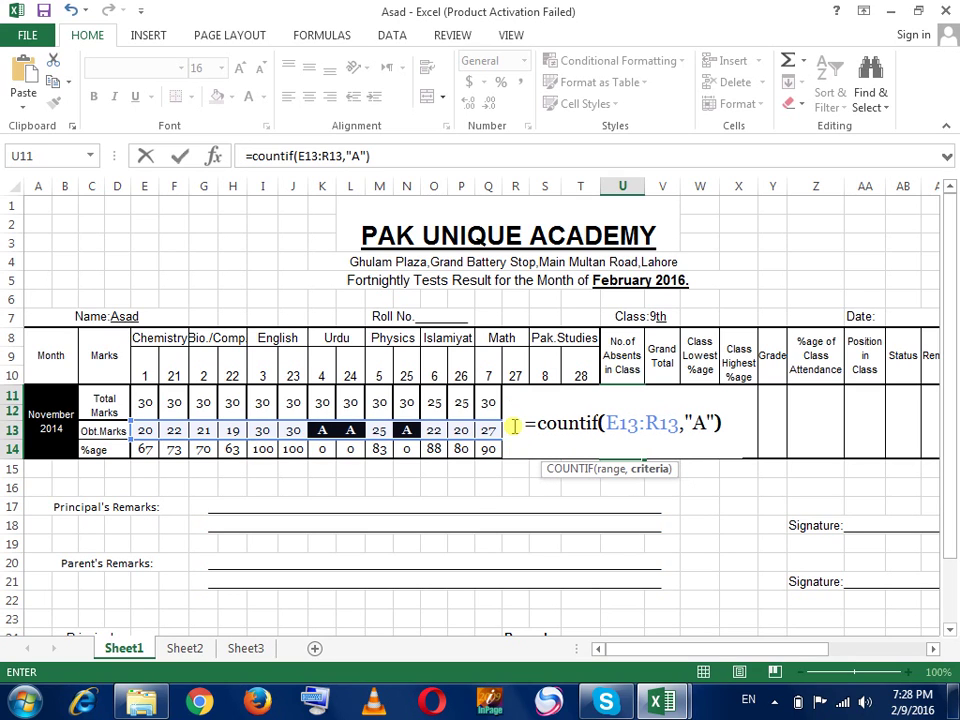
key("Return")
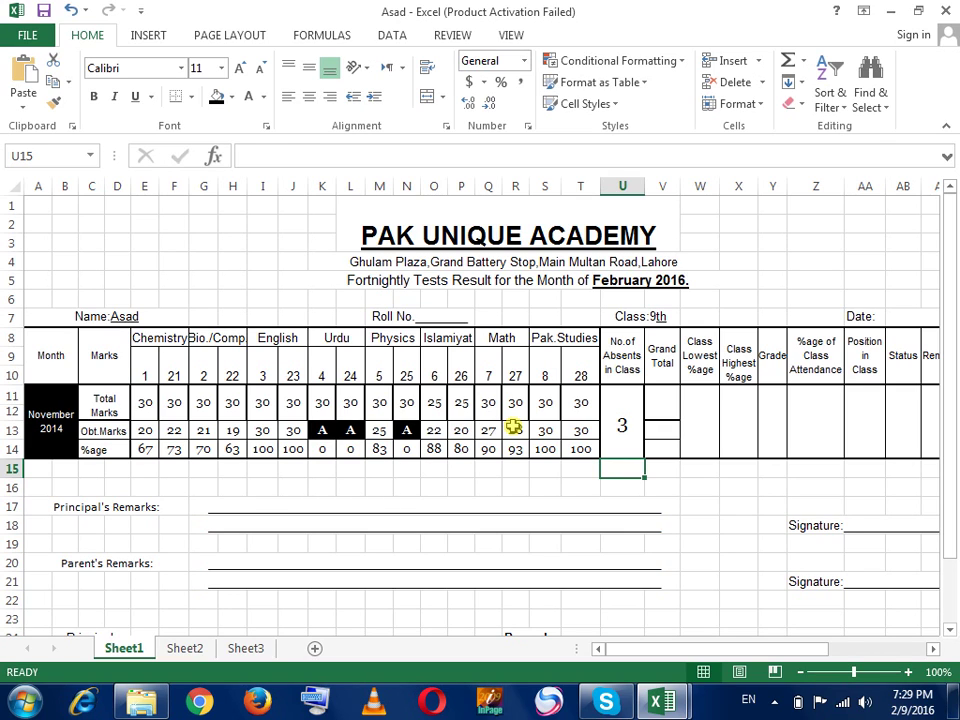
double_click(634, 404)
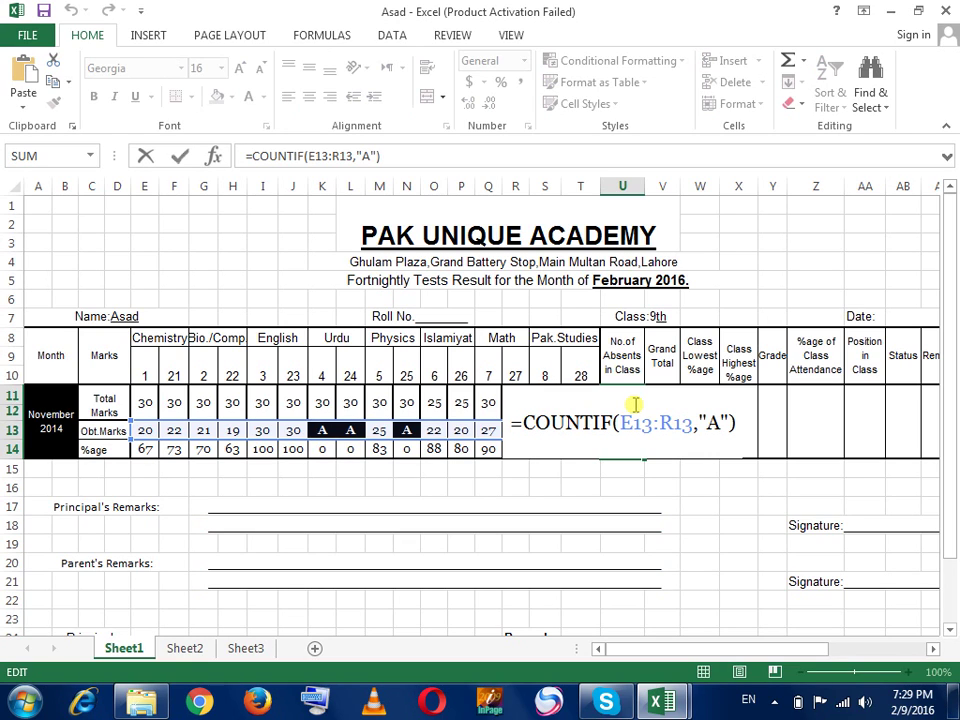
Review and re-confirm the =COUNTIF(E13:R13,"A") absence formula in U11, still showing 3
left_click(518, 485)
key("Escape")
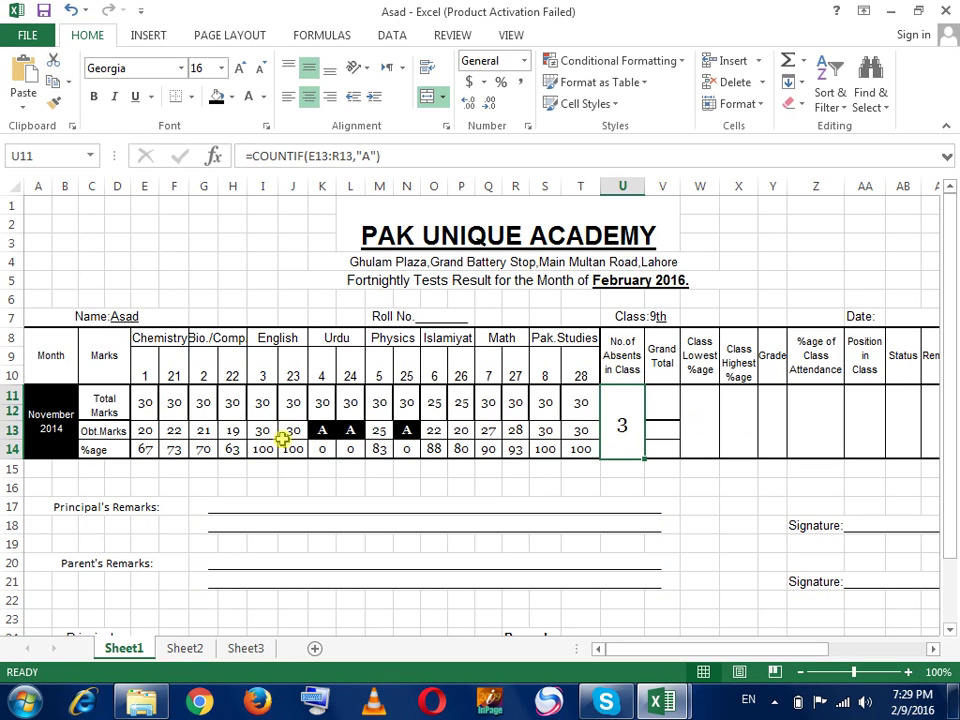
left_click(147, 427)
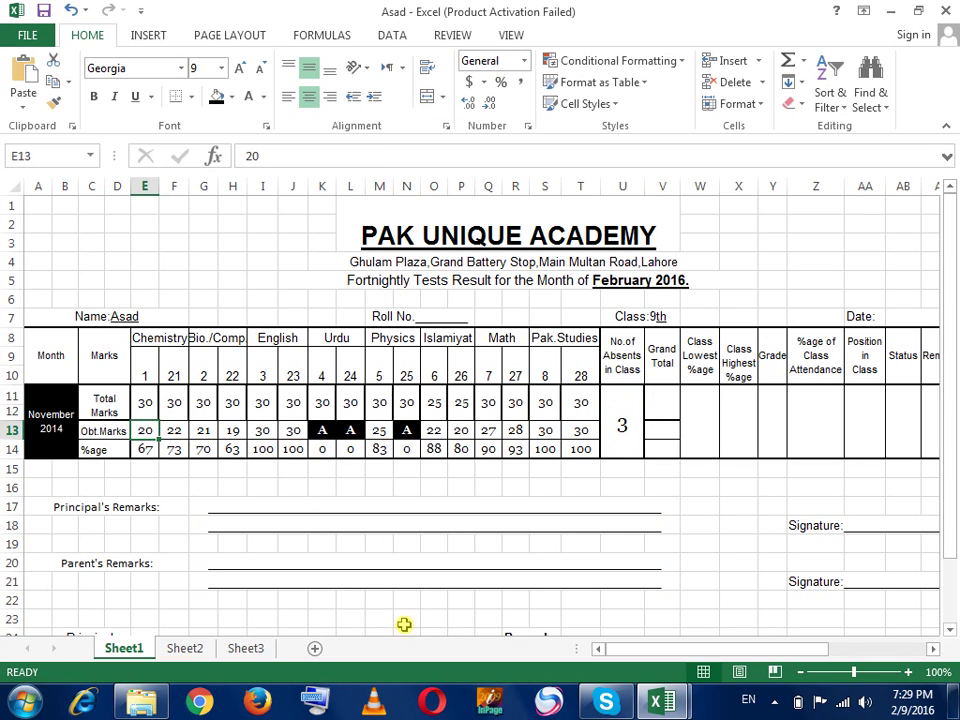
left_click_drag(403, 620, 465, 620)
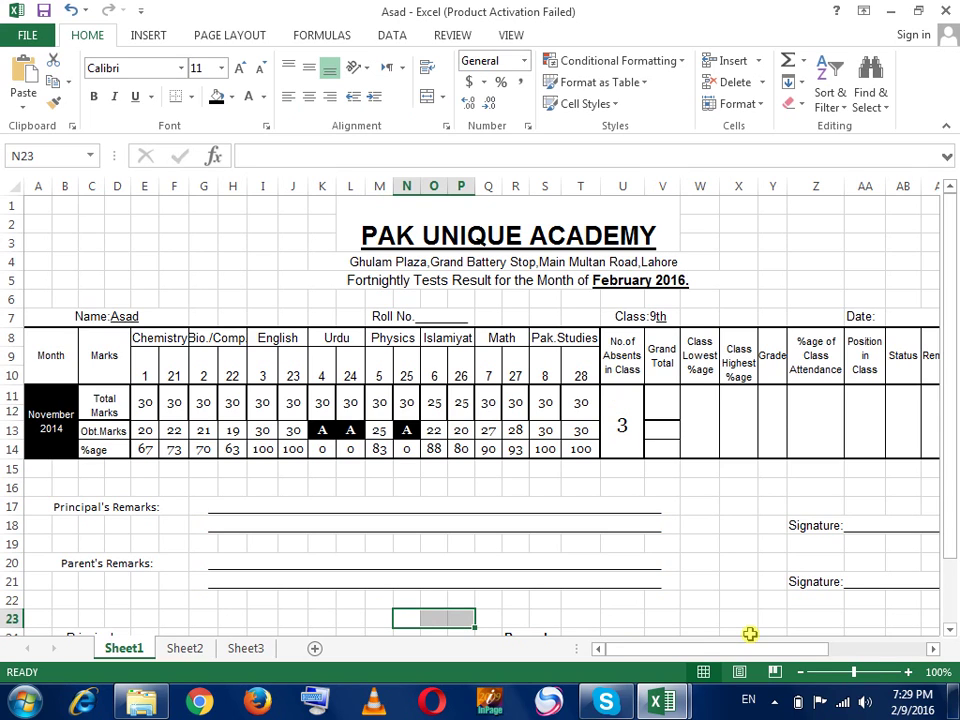
left_click(621, 401)
double_click(622, 404)
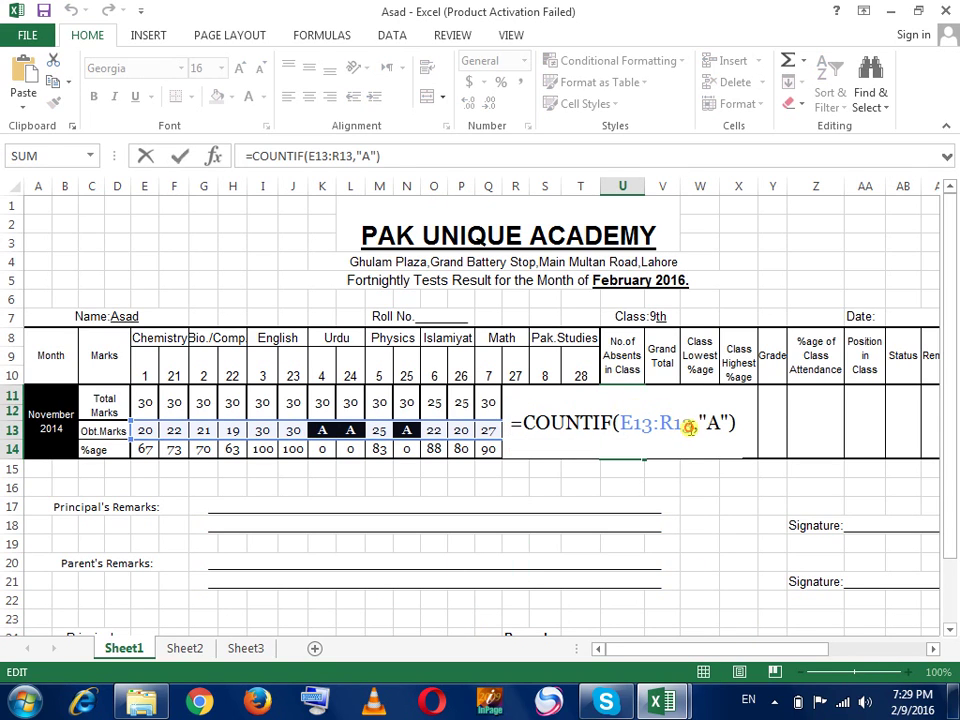
left_click(689, 427)
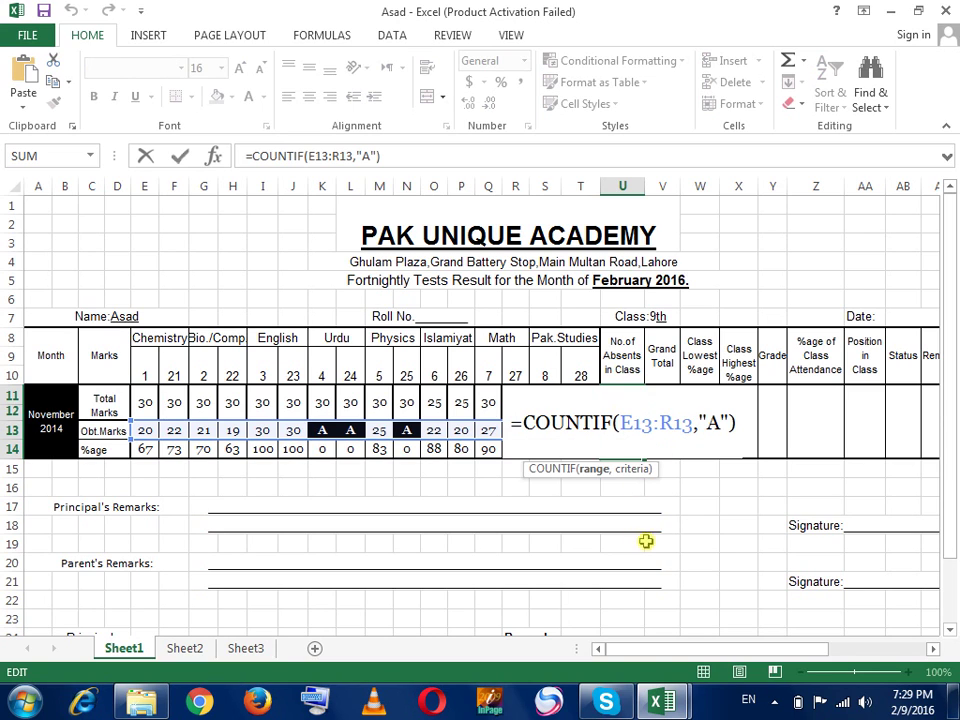
left_click_drag(668, 555, 729, 550)
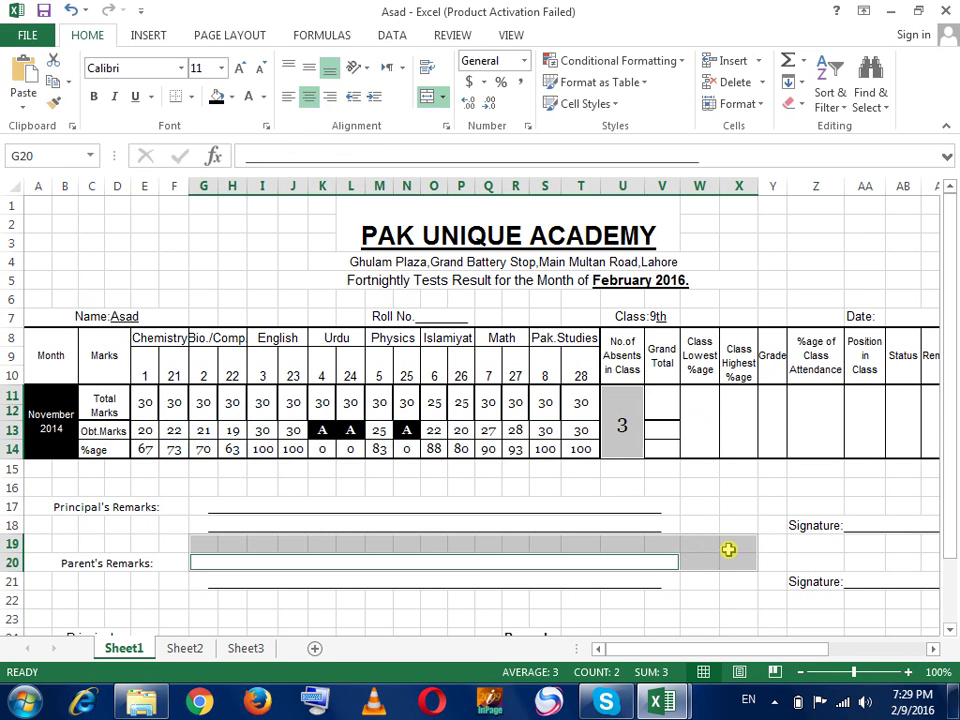
double_click(619, 413)
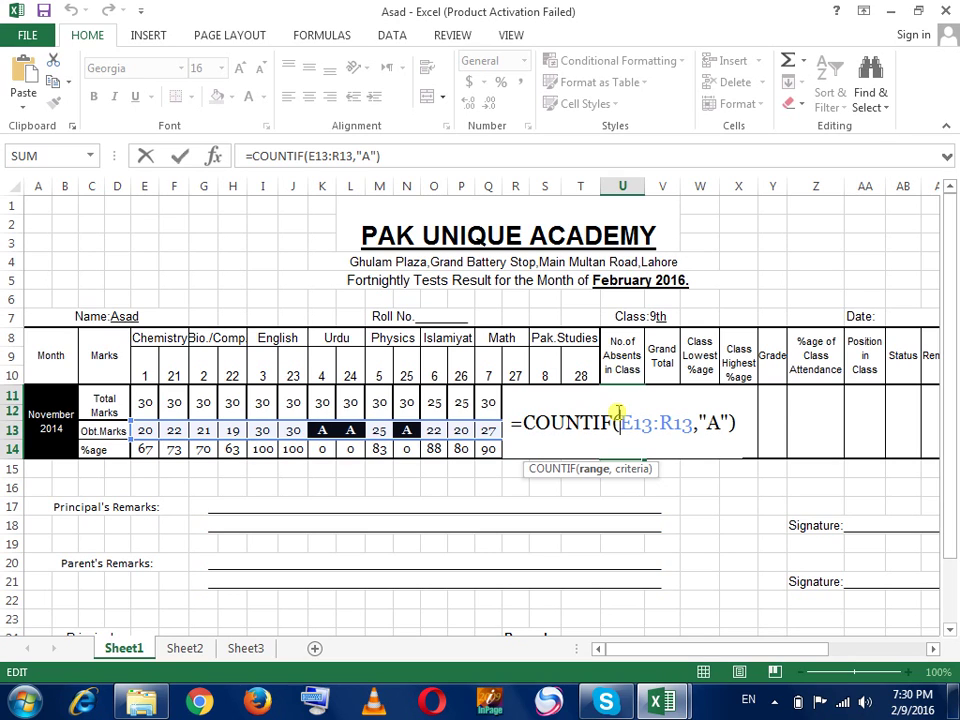
key("Return")
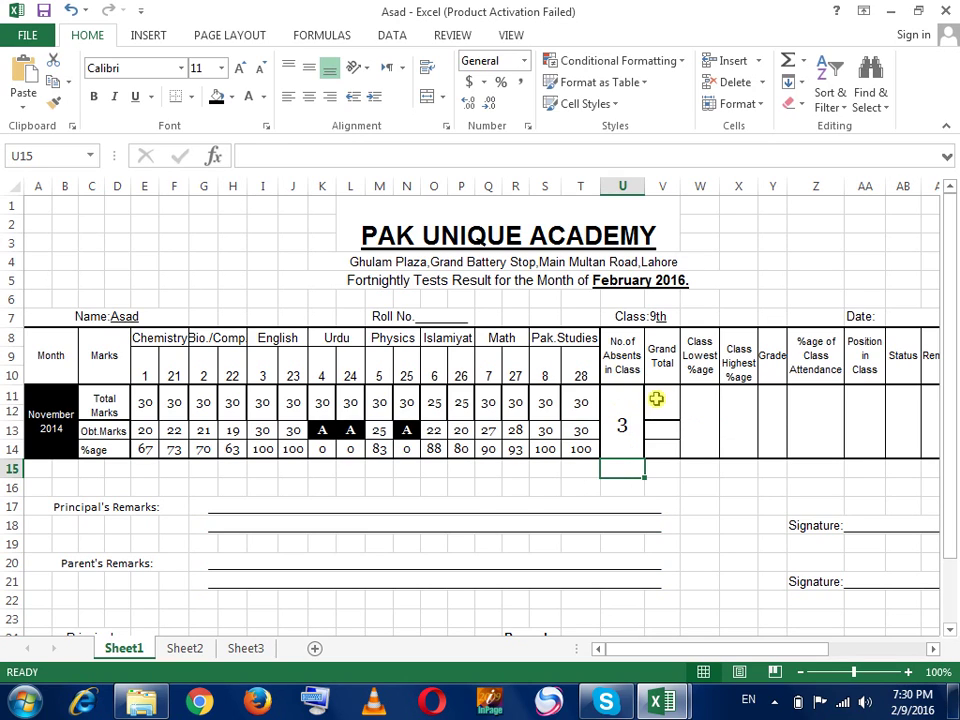
left_click(655, 398)
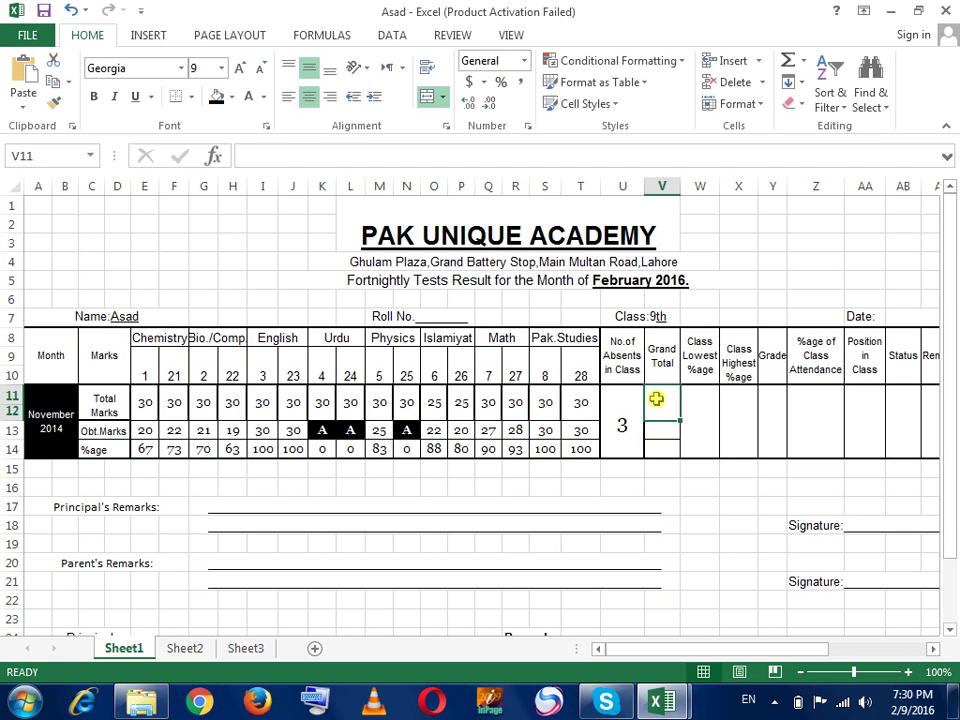
Sum the total marks E11:T12 in V11 for a grand total of 470
left_click(655, 432)
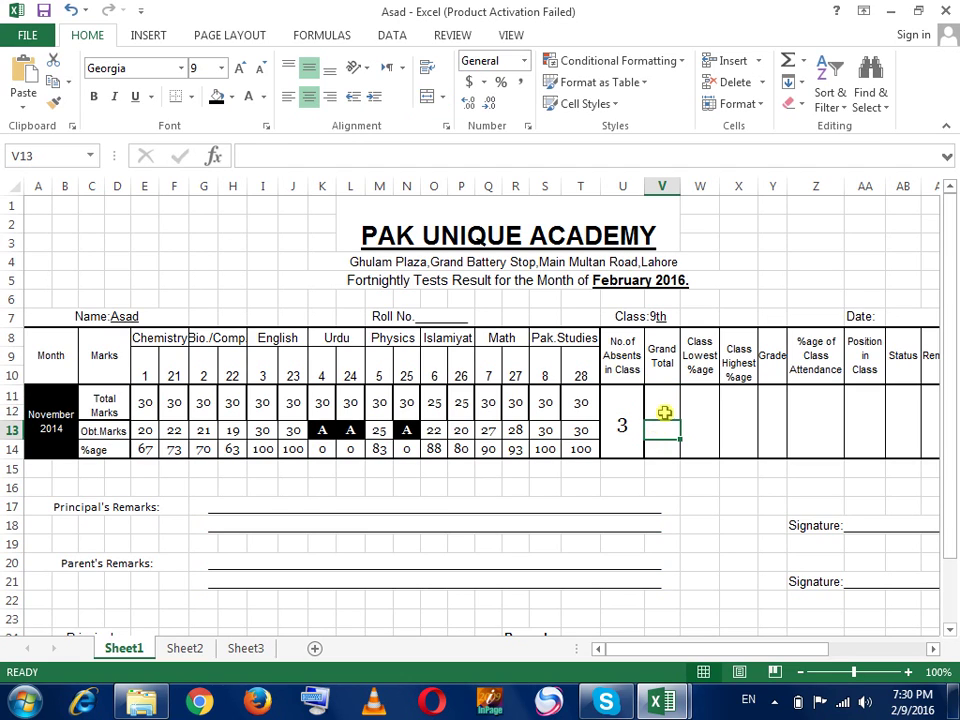
left_click(665, 410)
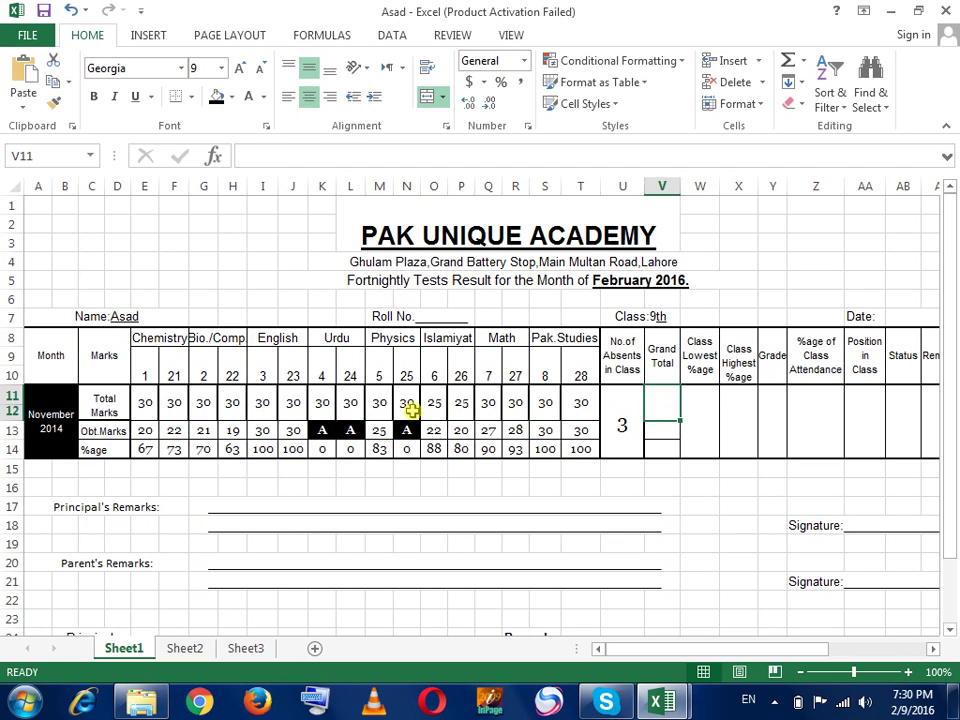
type("=")
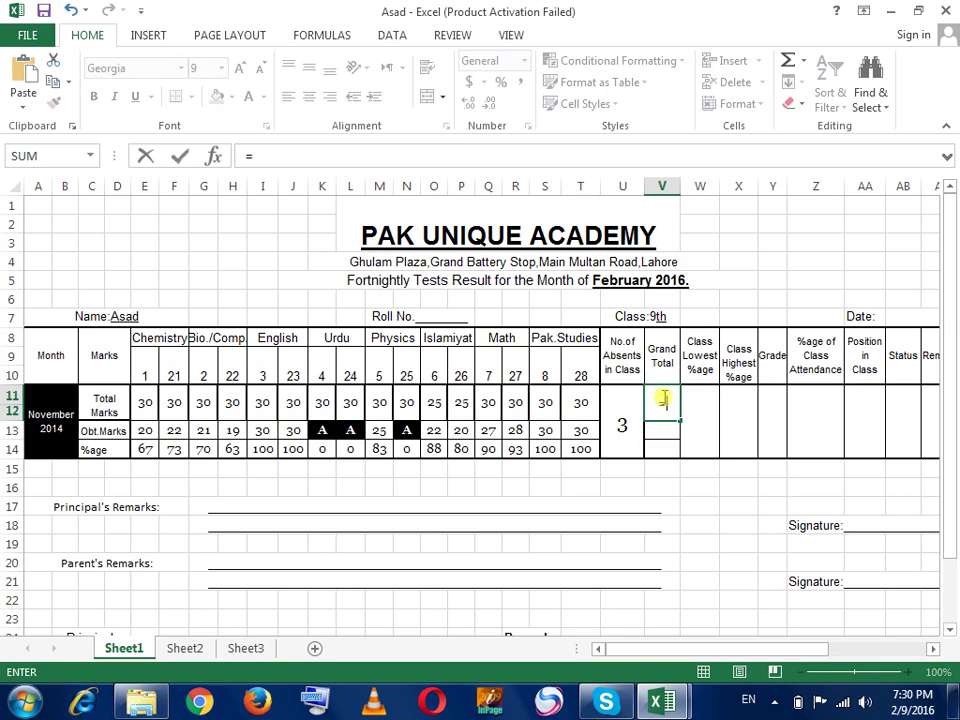
type("sum(")
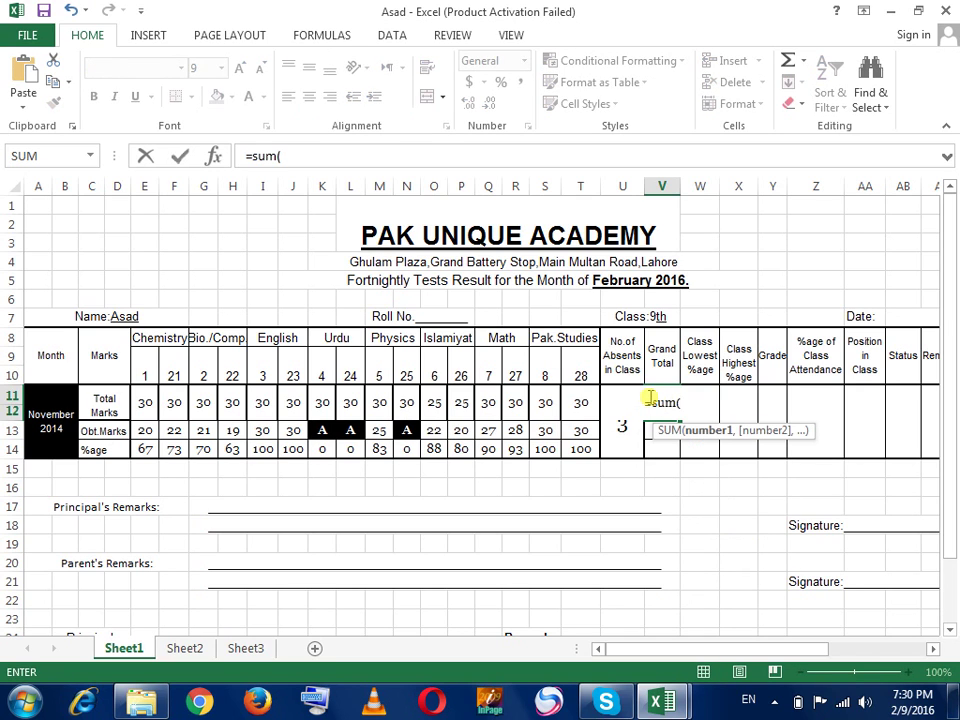
left_click(143, 401)
left_click_drag(173, 404, 578, 399)
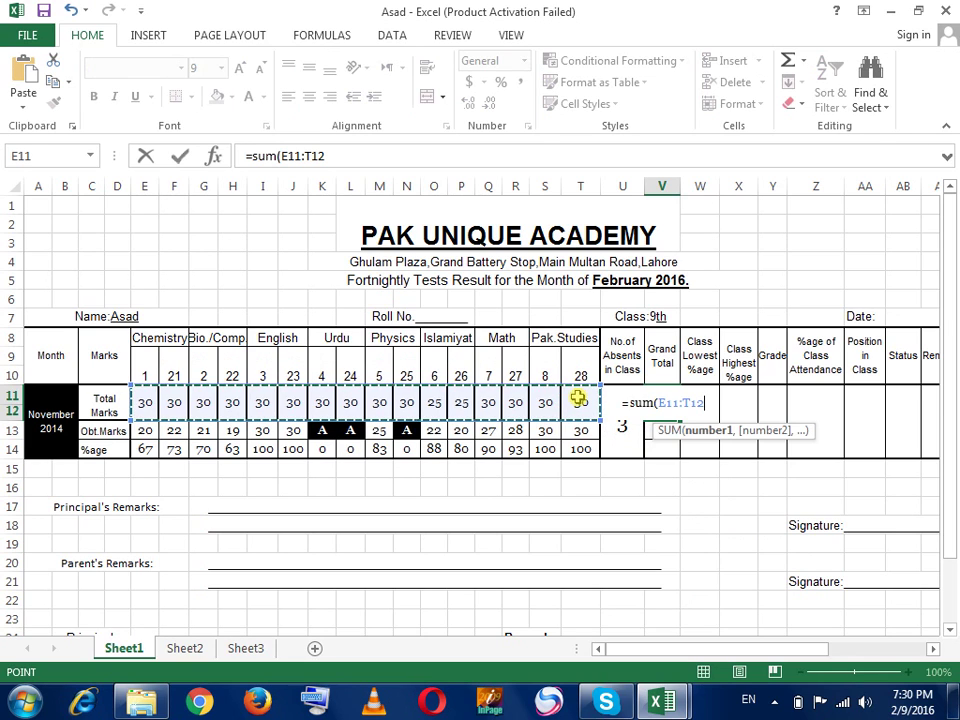
type(")")
key("Return")
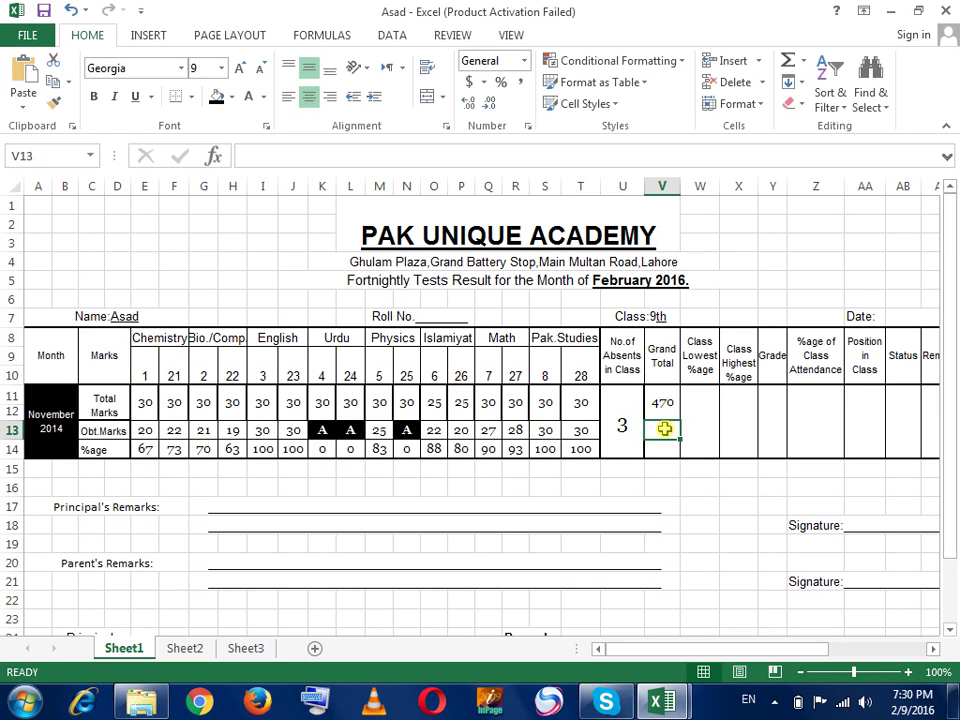
type("=")
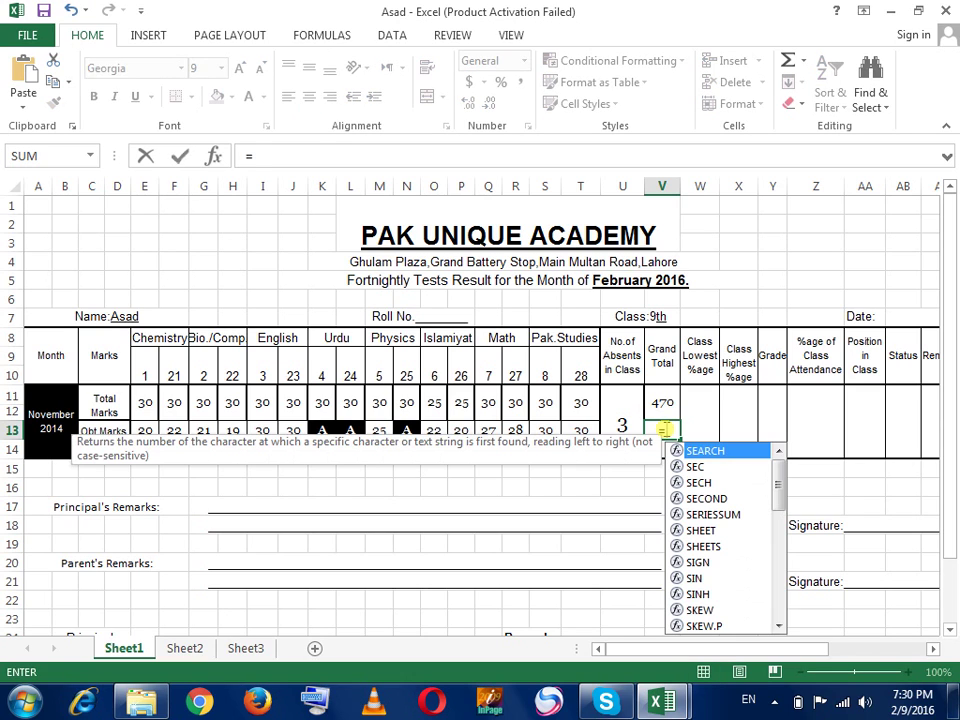
type("sum")
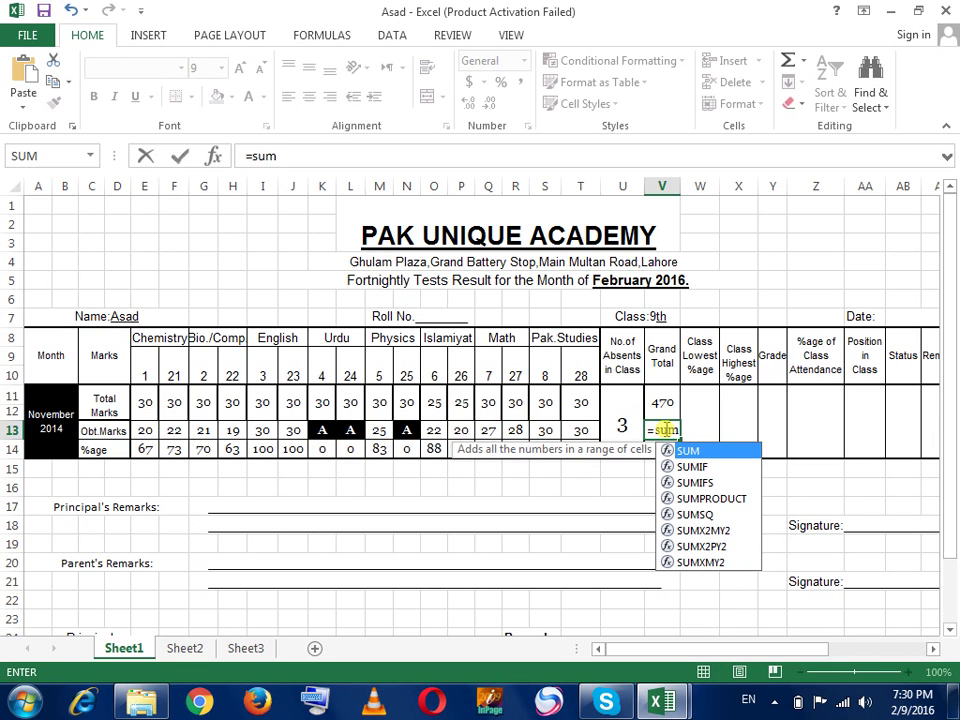
type("(")
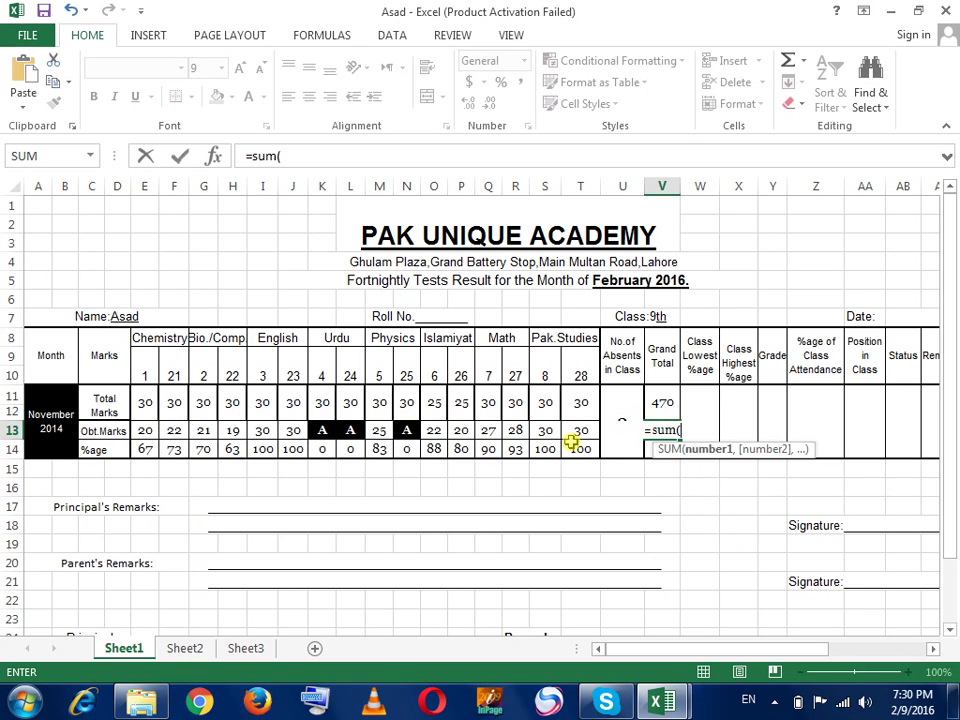
Complete the SUM over E13:T13 in V13, giving an obtained-marks grand total of 324
left_click_drag(574, 437, 145, 430)
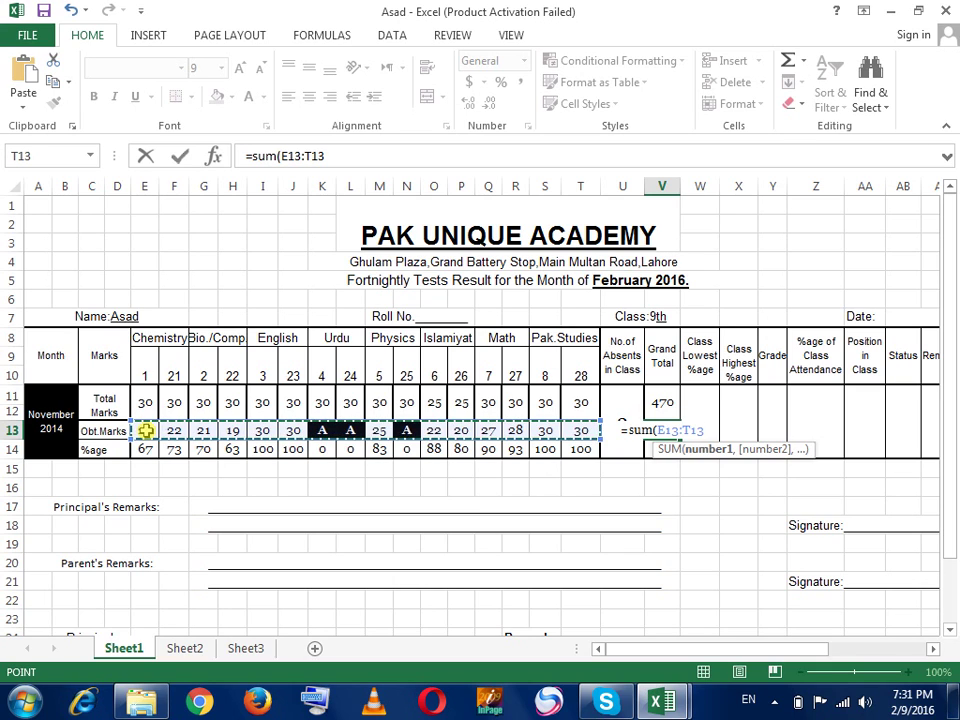
type(")")
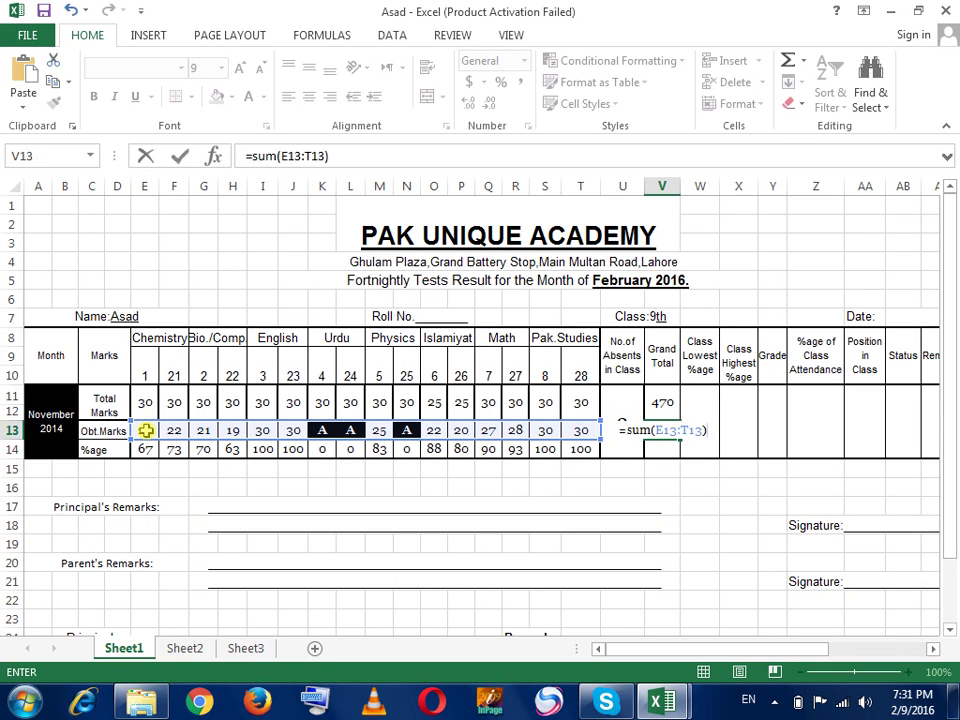
key("Return")
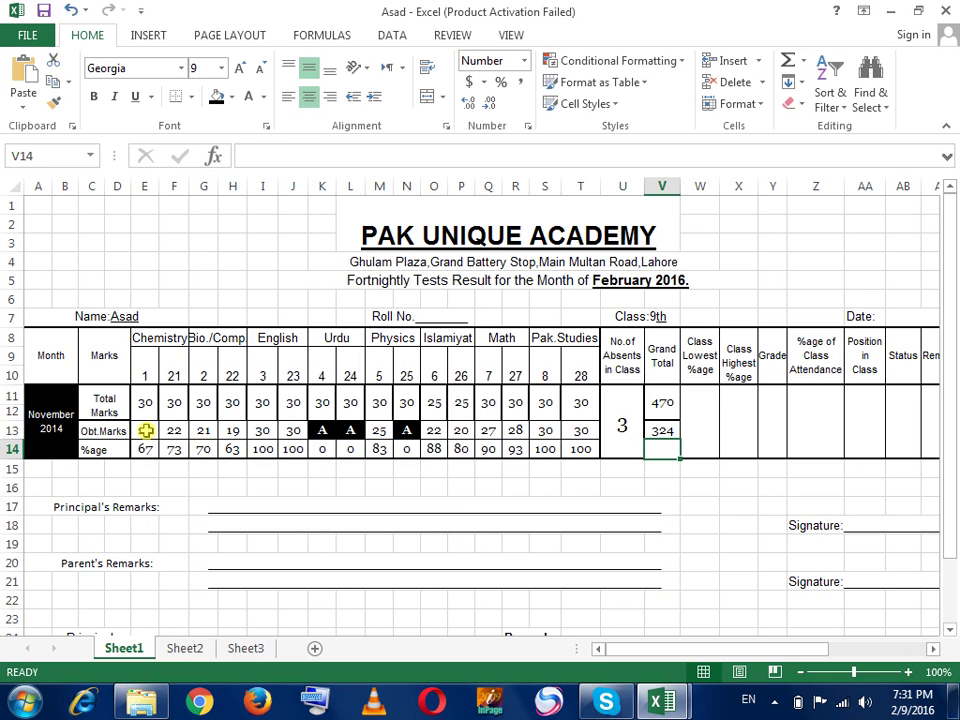
left_click(144, 446)
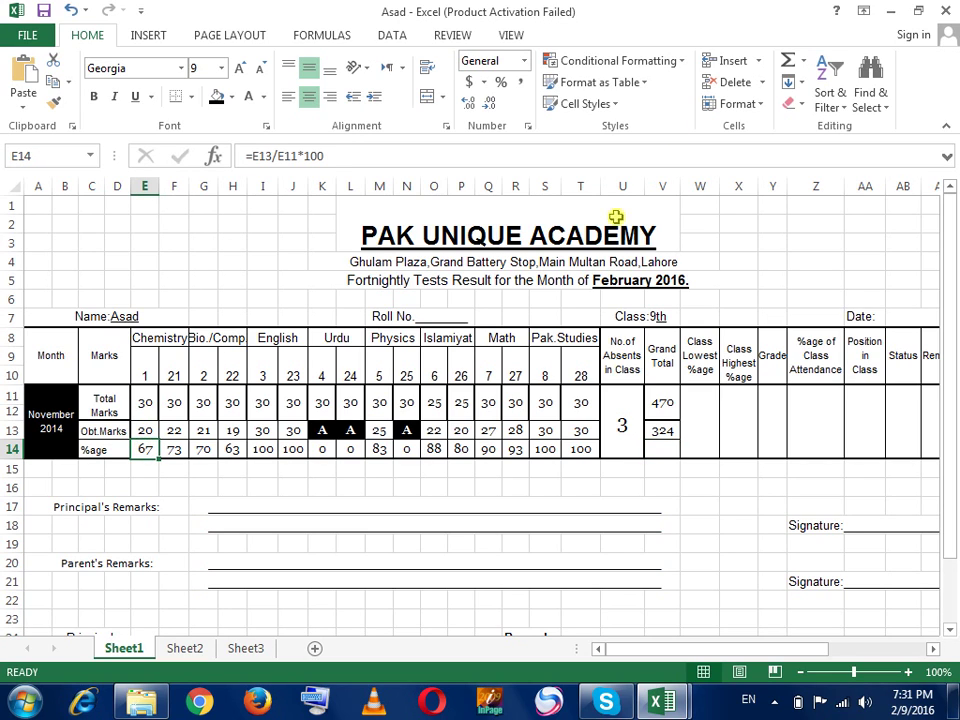
Enter =V13/V11*100 in V14, giving an overall percentage of 69
left_click(668, 450)
type("=")
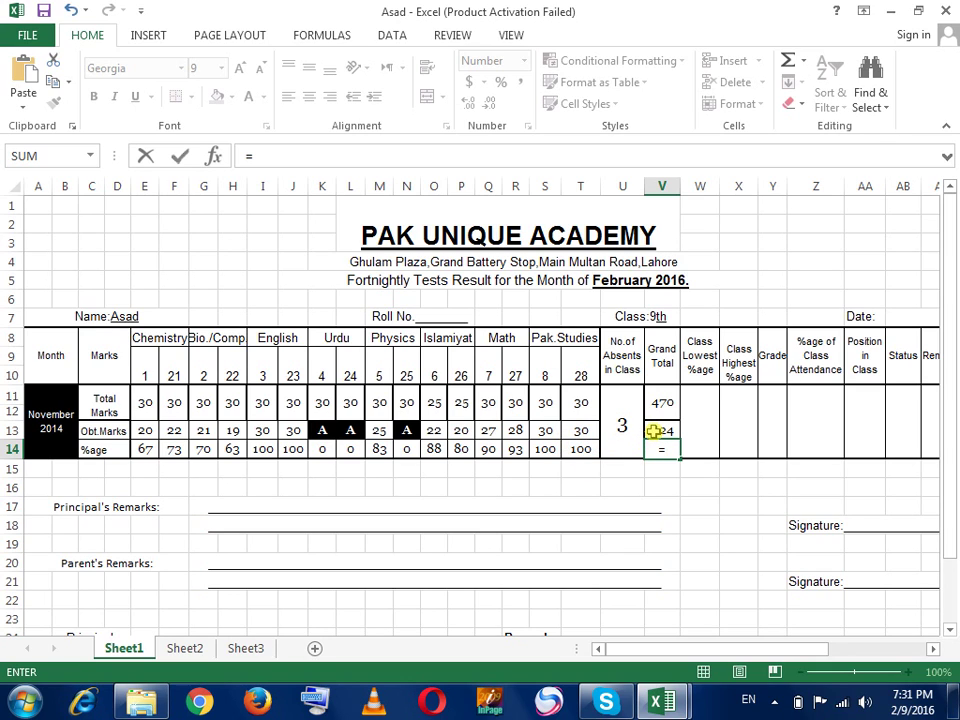
left_click(653, 431)
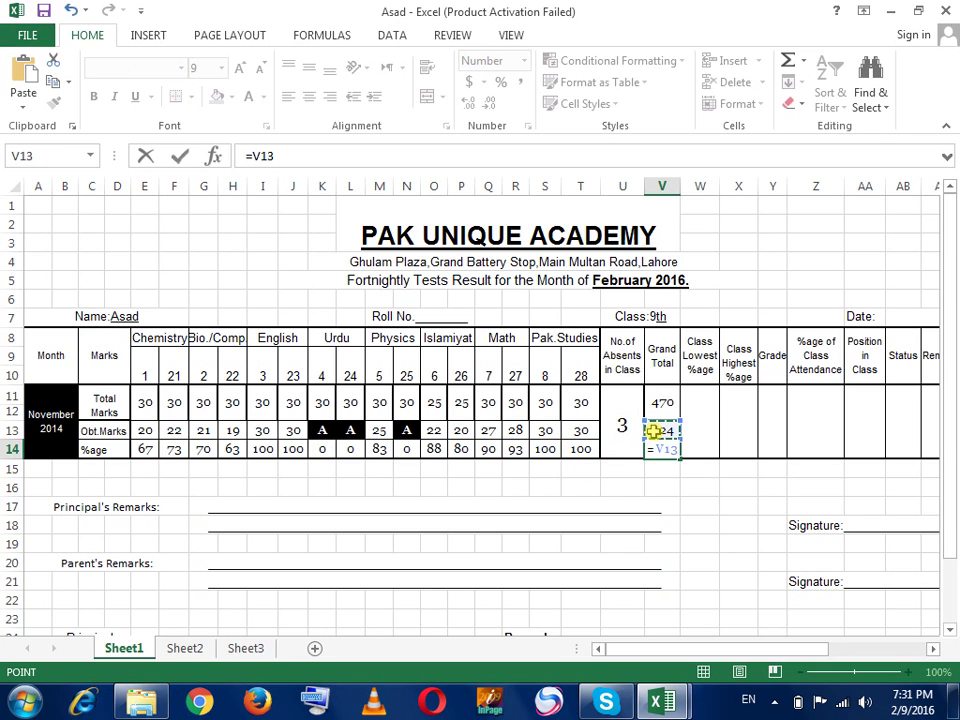
type("/")
left_click(662, 399)
type("*")
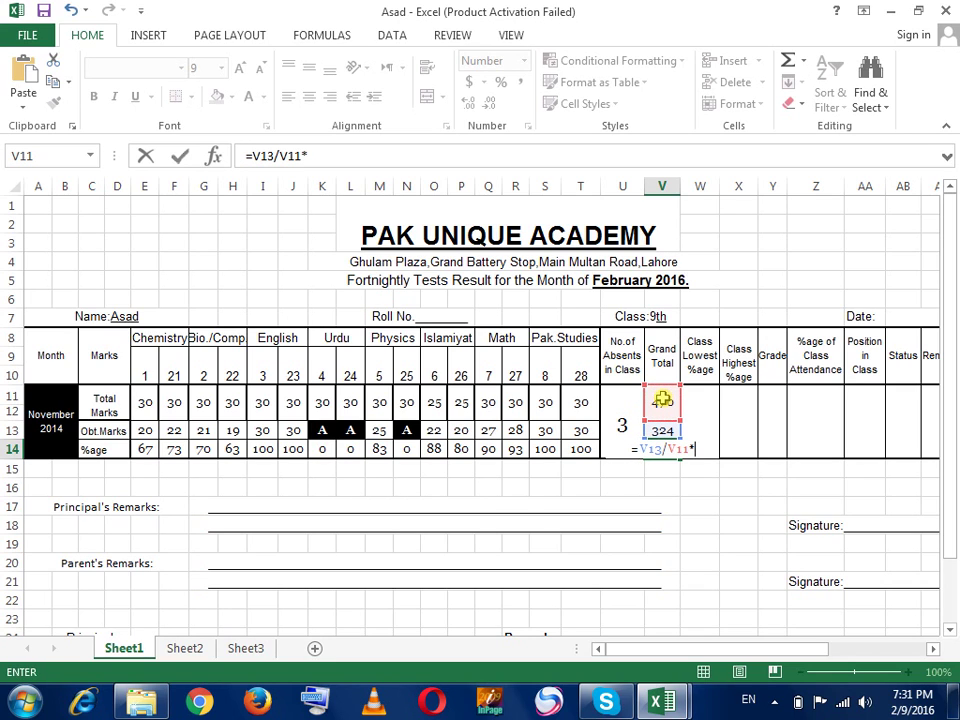
type("100")
key("Return")
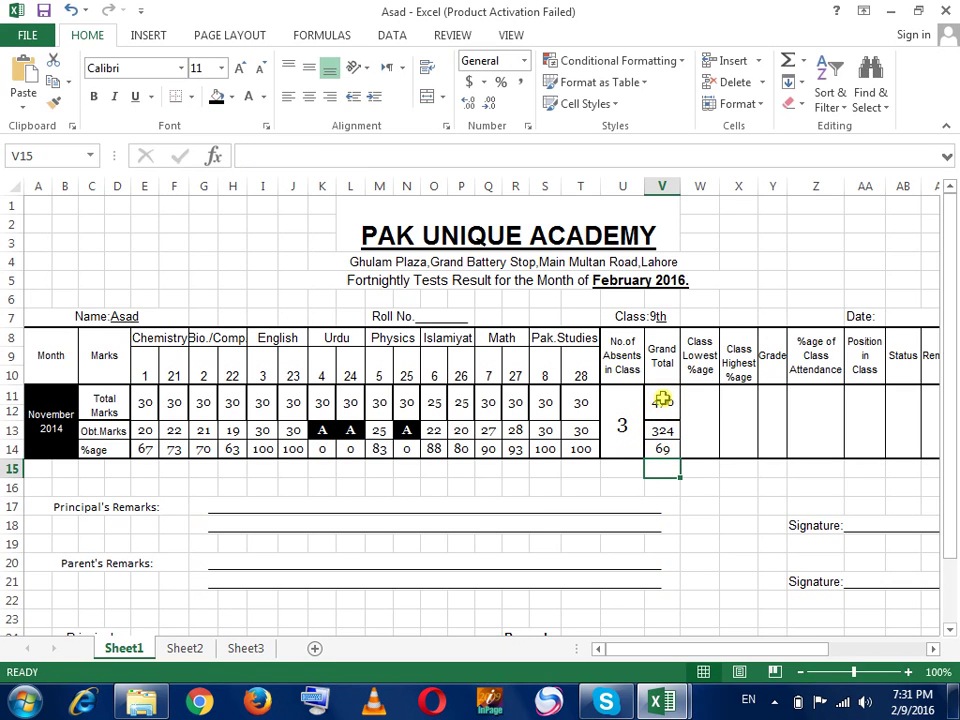
left_click(677, 416)
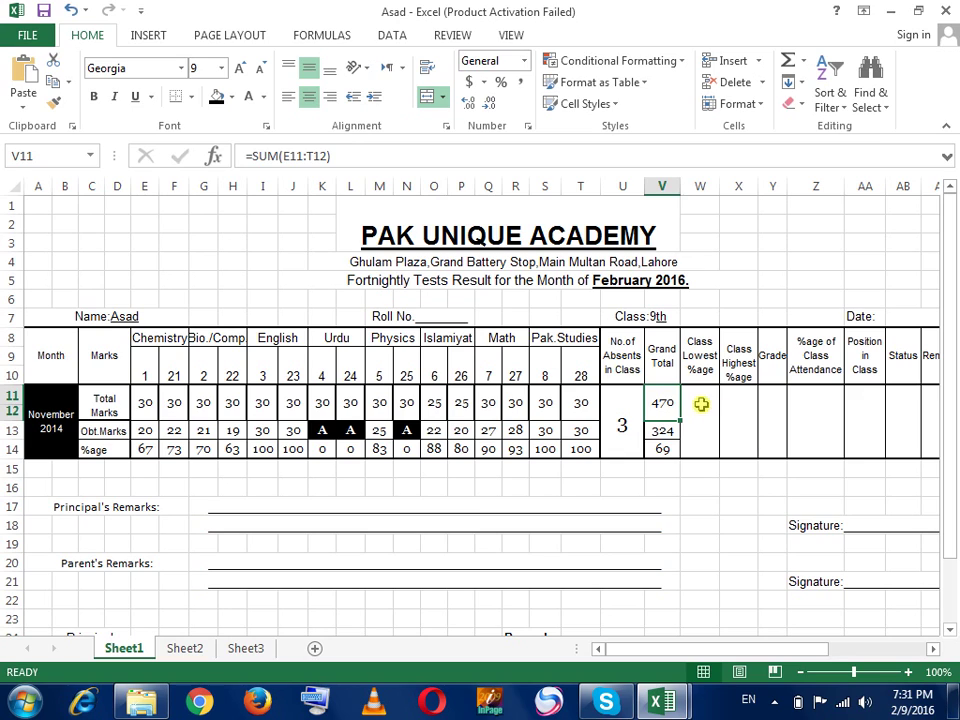
left_click(700, 412)
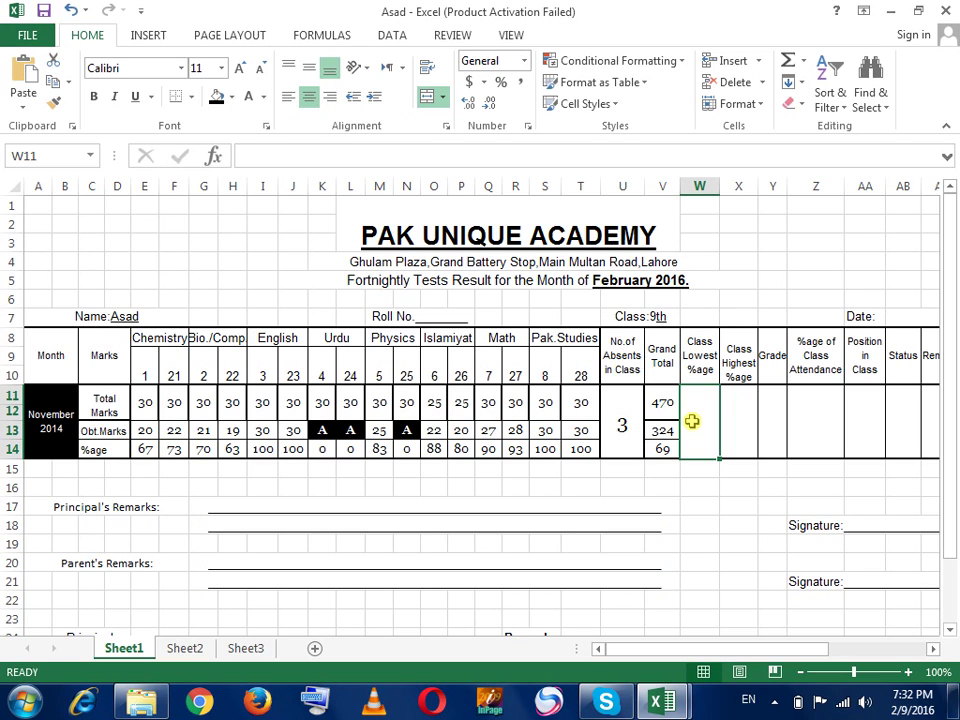
Enter 30 as the Class Lowest %age and 94 as the Class Highest %age
key("Right")
key("Right")
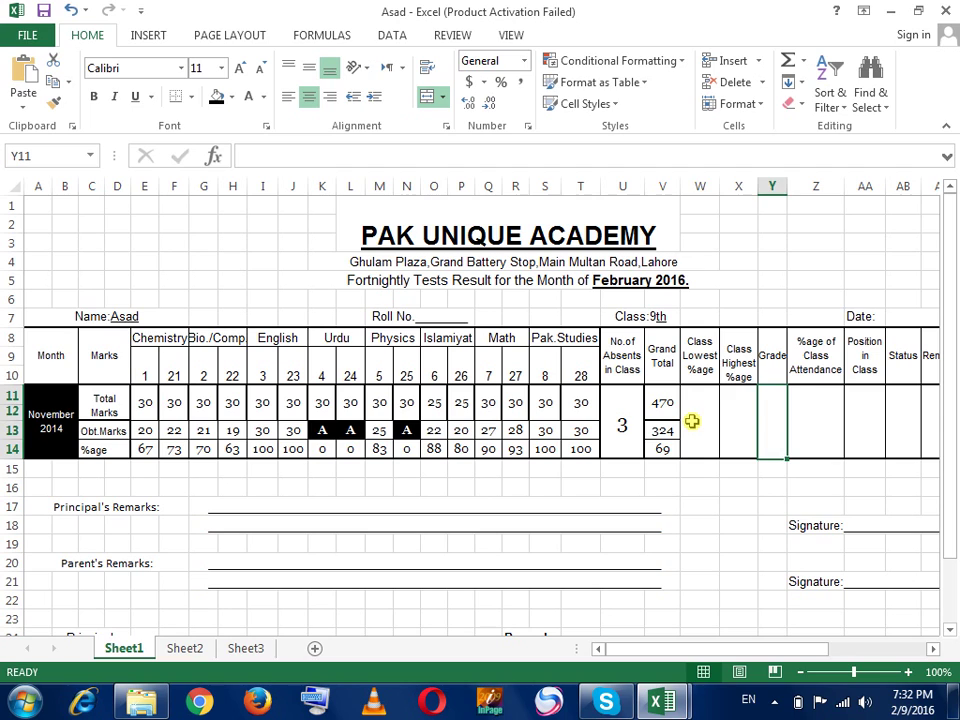
left_click(692, 421)
type("30")
key("Right")
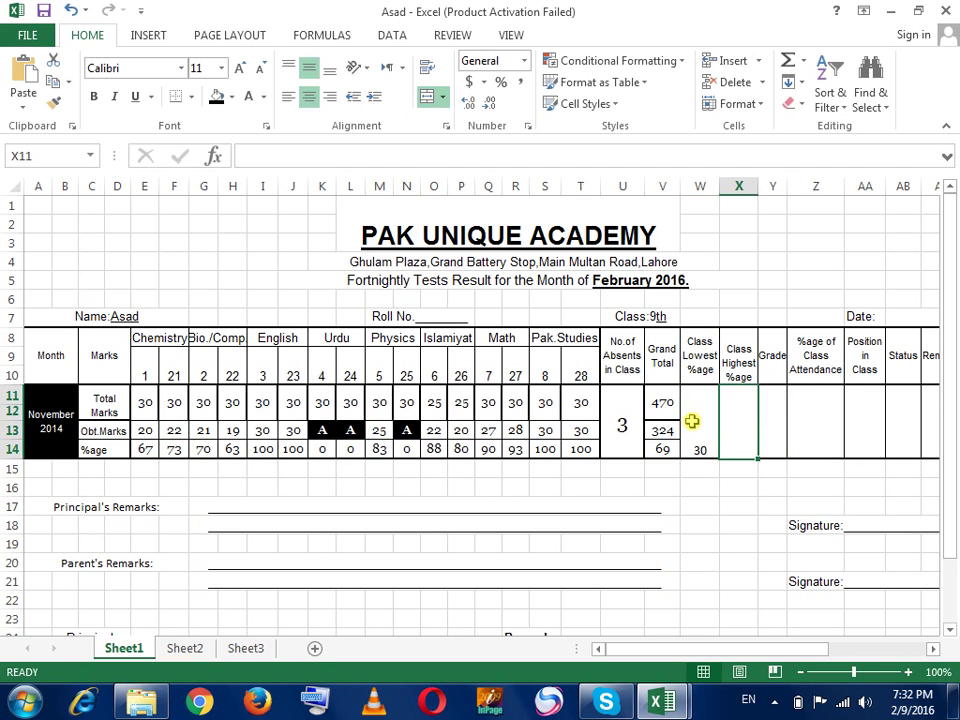
type("94")
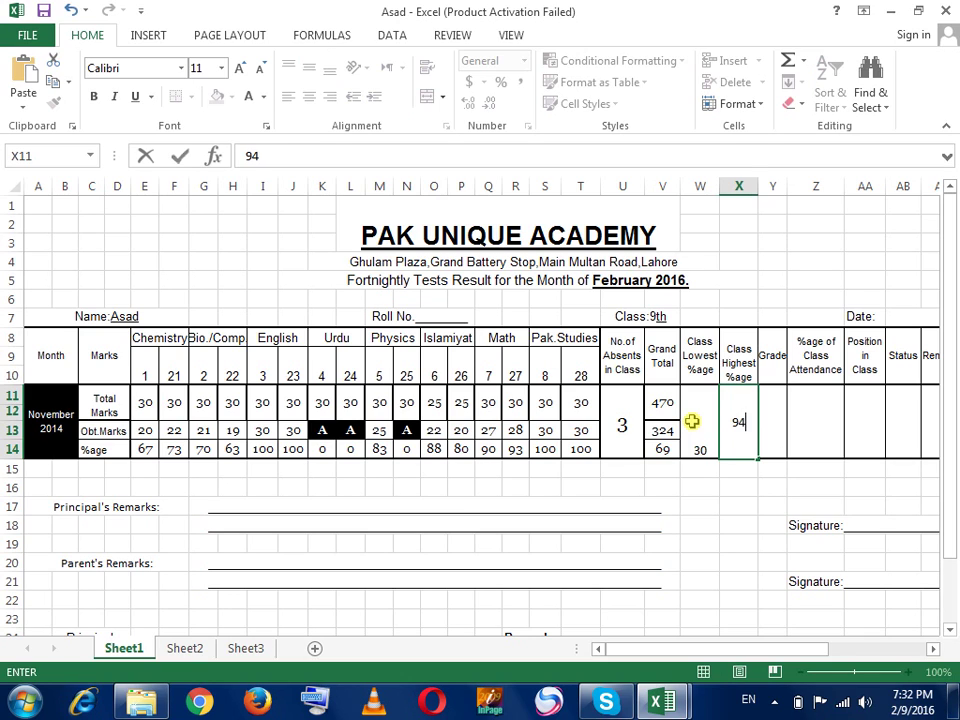
key("Right")
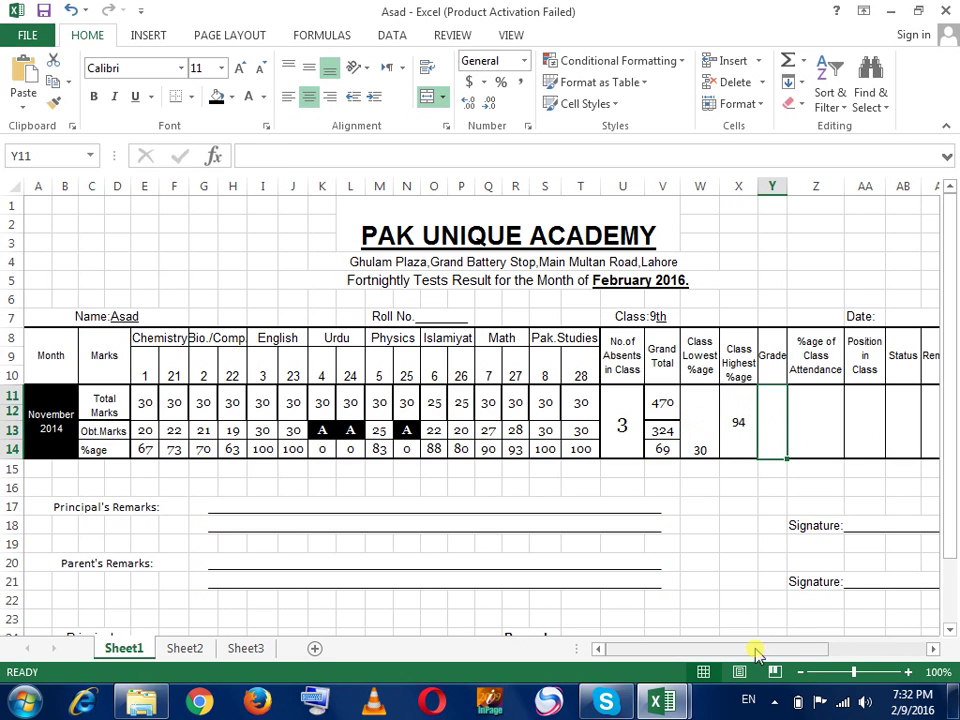
Select the Grade cell Y11 and begin a formula with =if(
left_click_drag(757, 654, 776, 660)
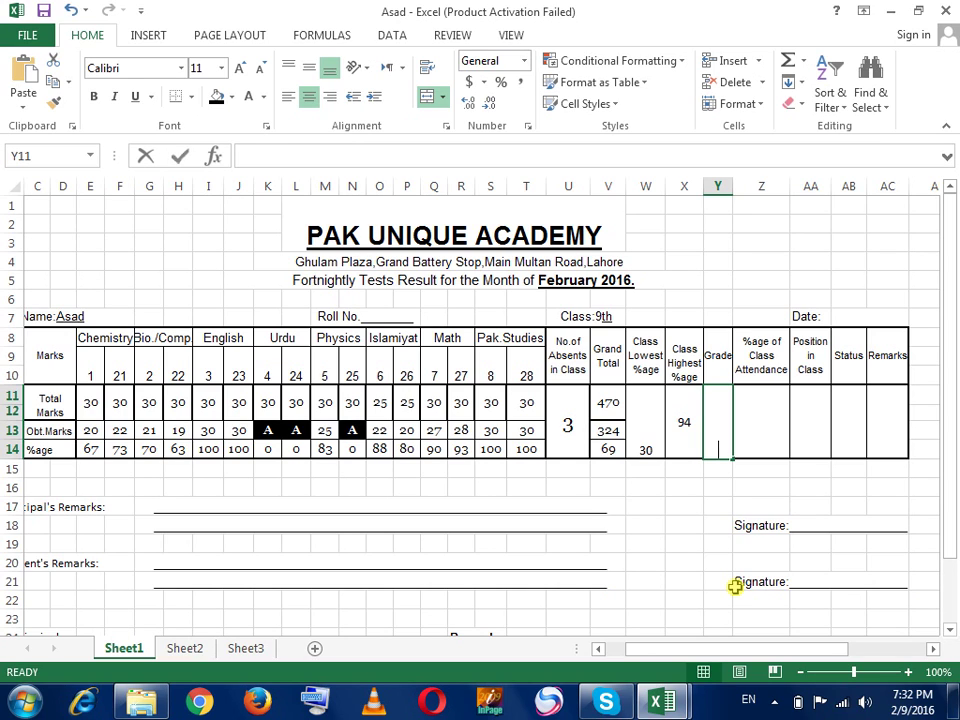
type("=if")
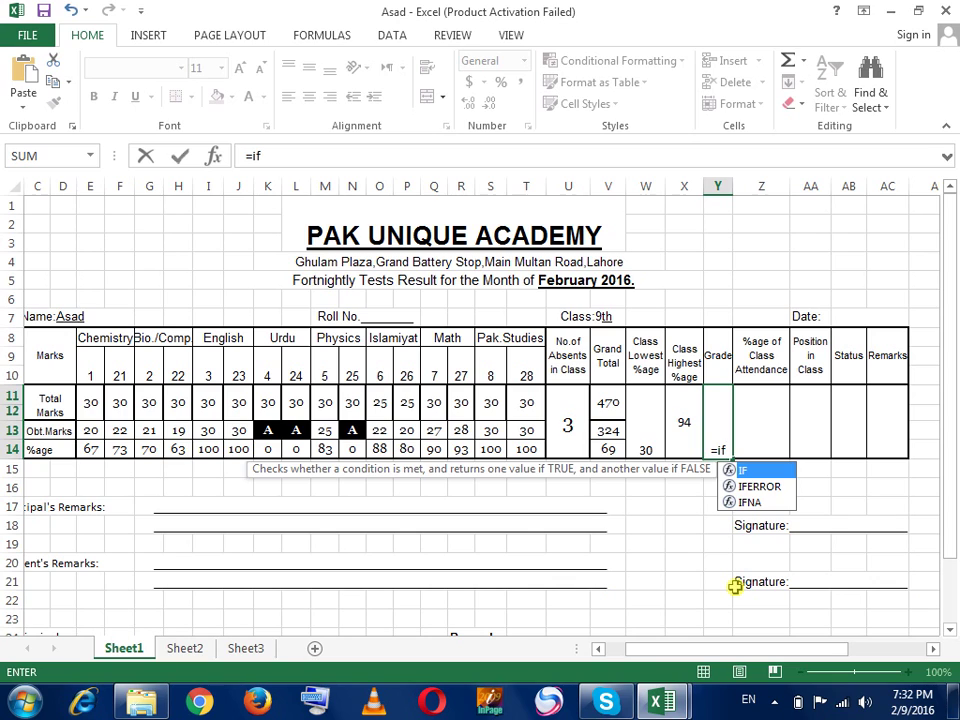
type("(")
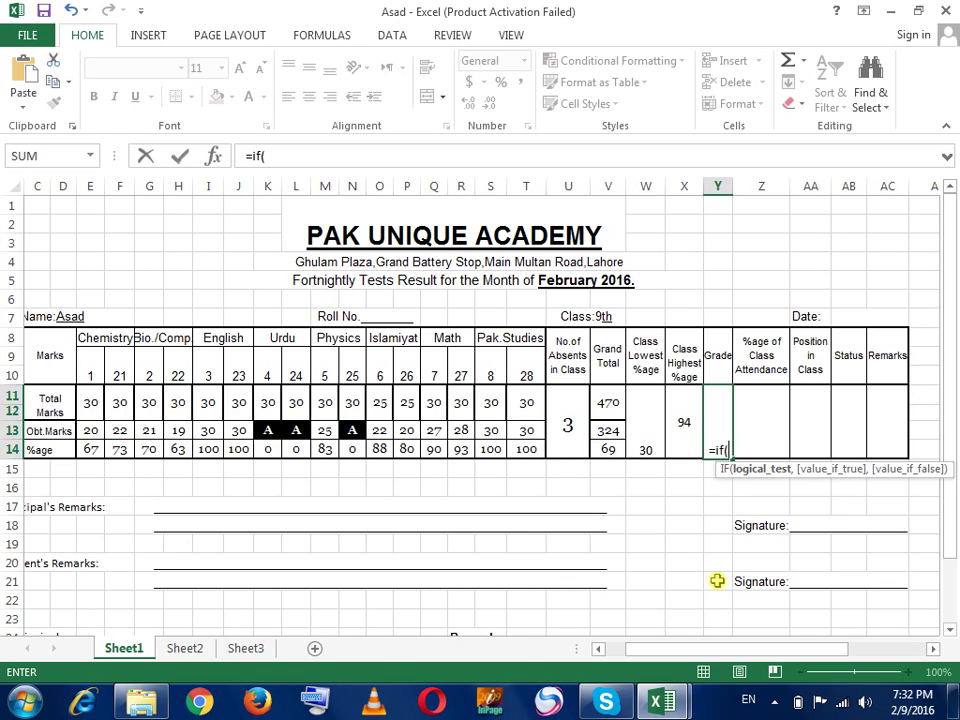
Make the Grade formula return "A+" when V14>=89, then open a nested IF
left_click(601, 448)
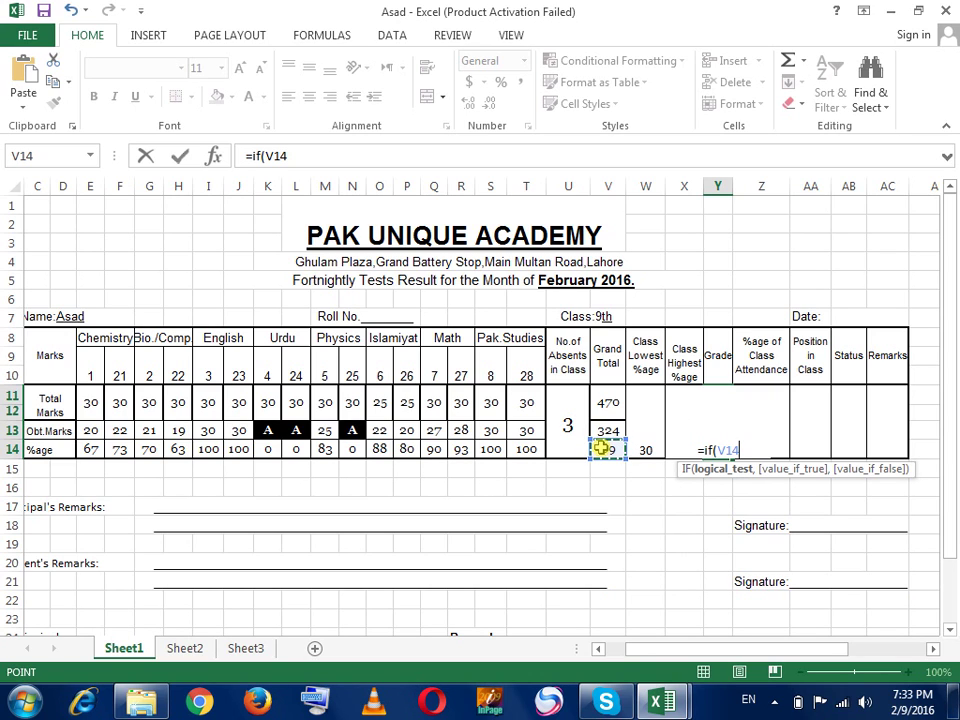
type(">")
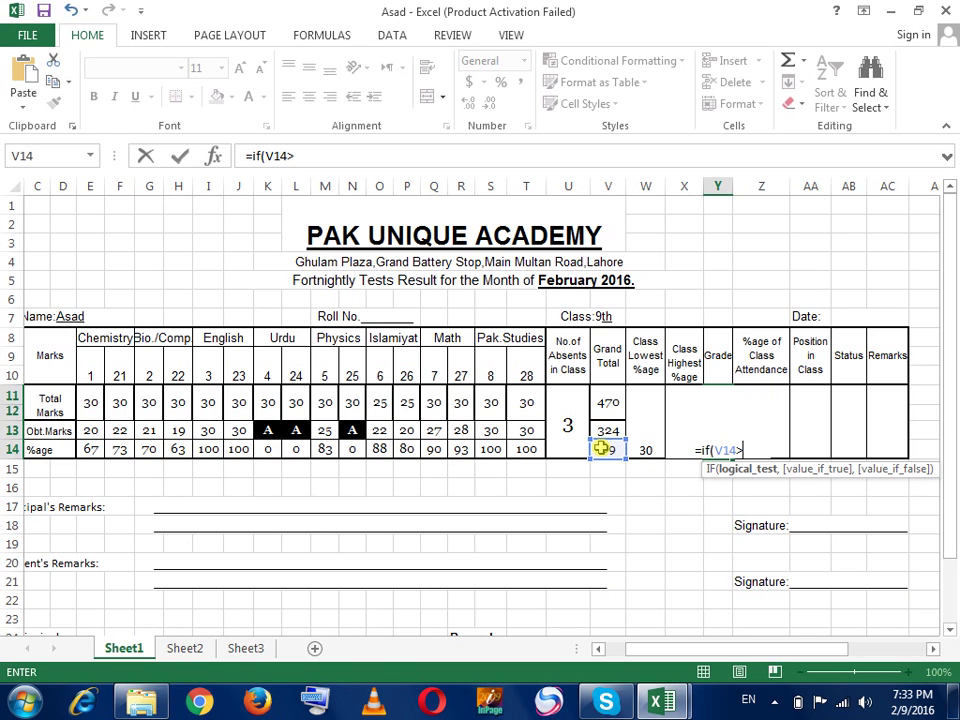
type("=")
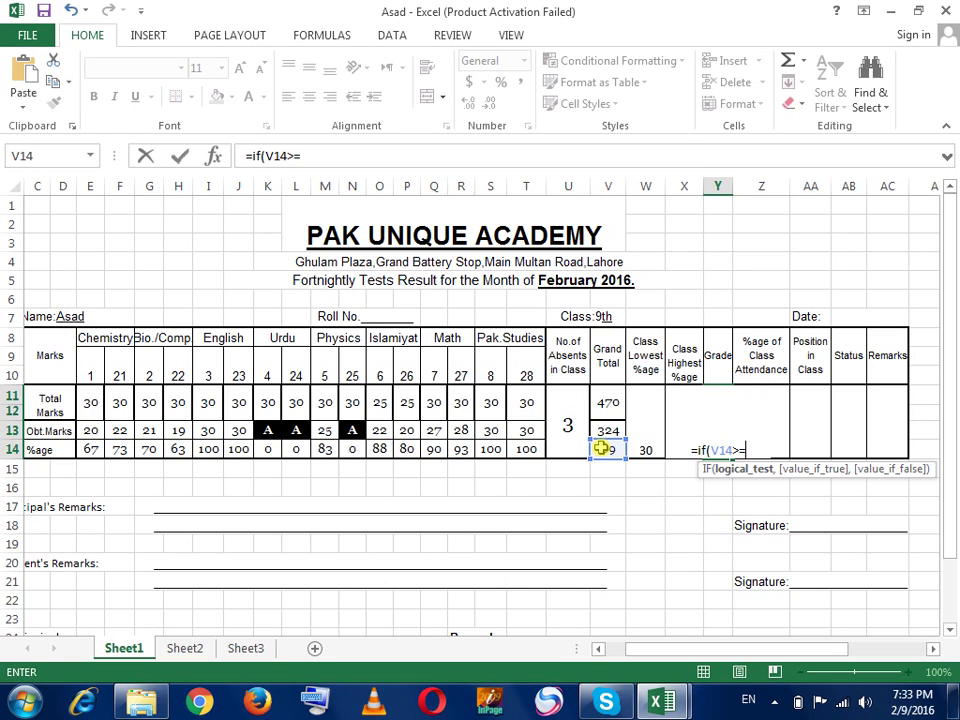
type("89")
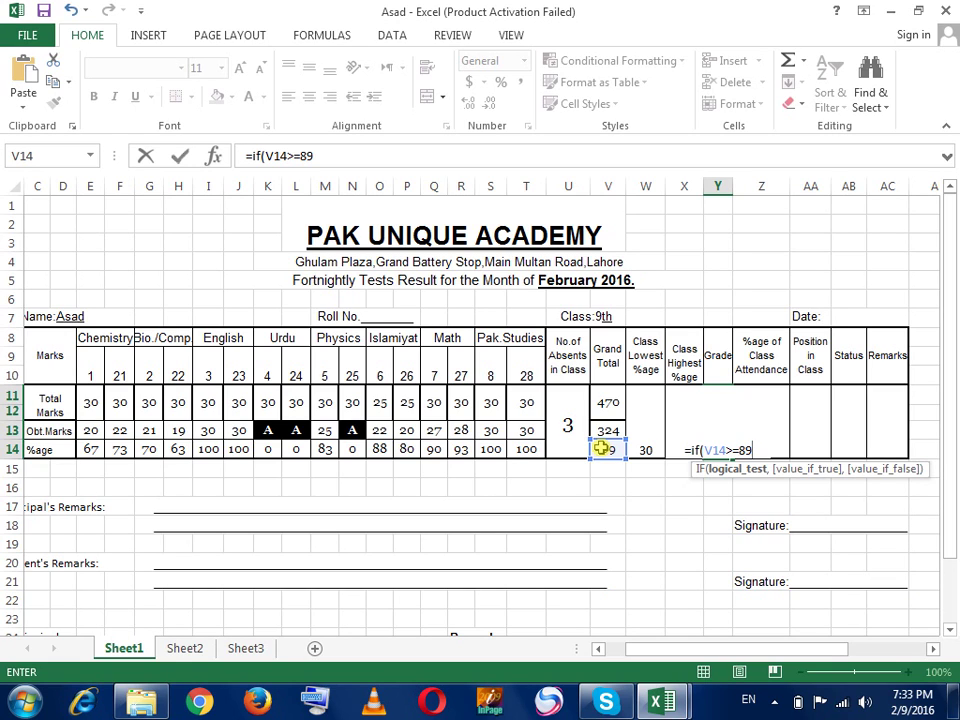
type(",")
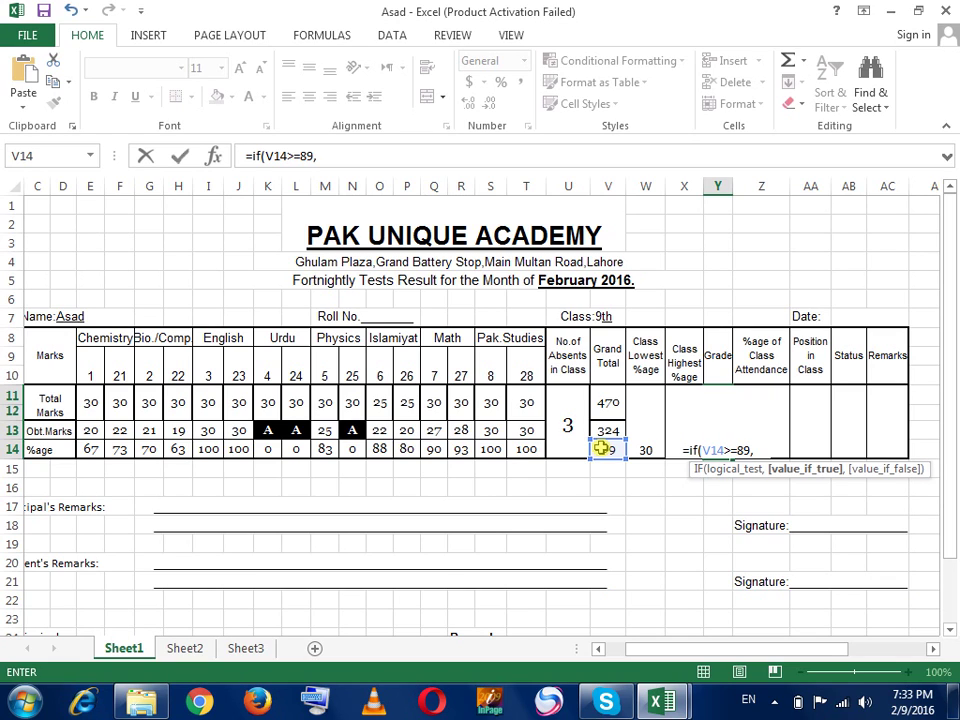
type("\"A+")
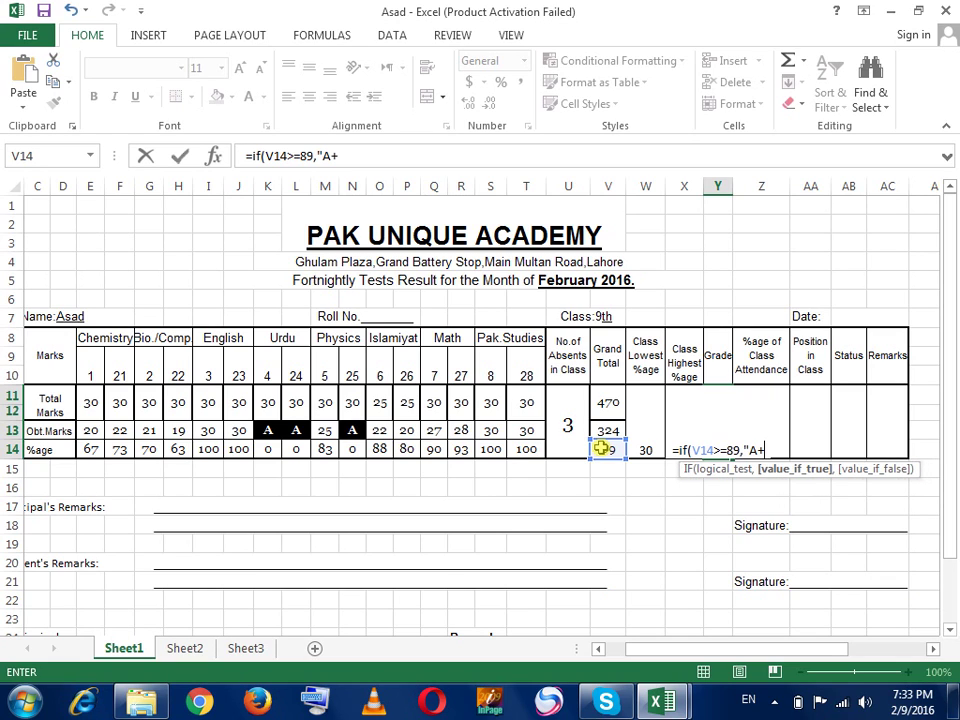
type("\"")
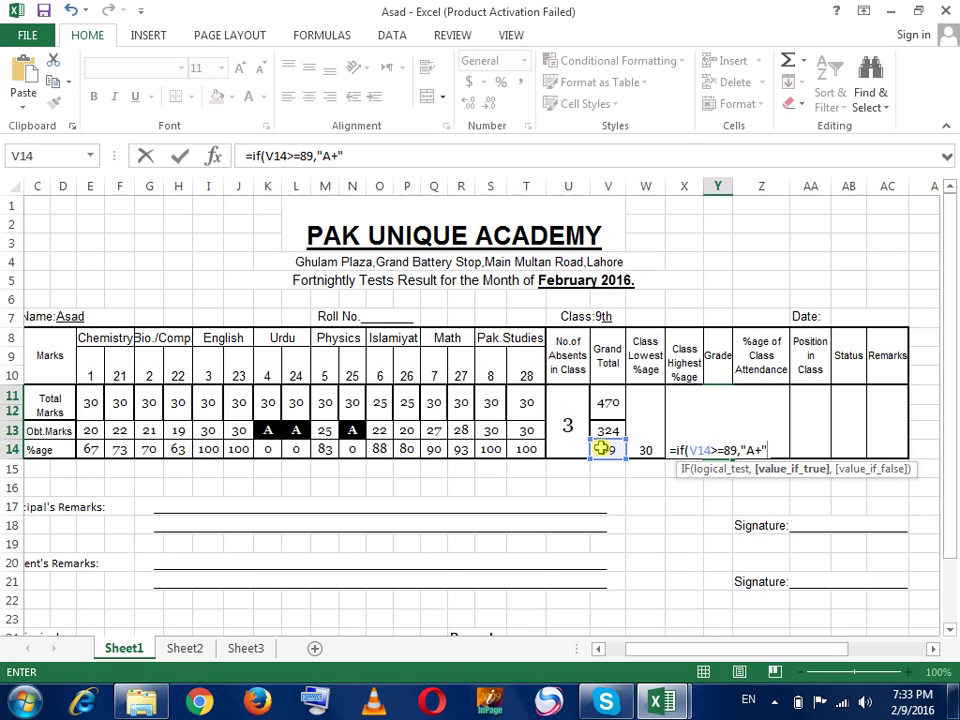
type(",")
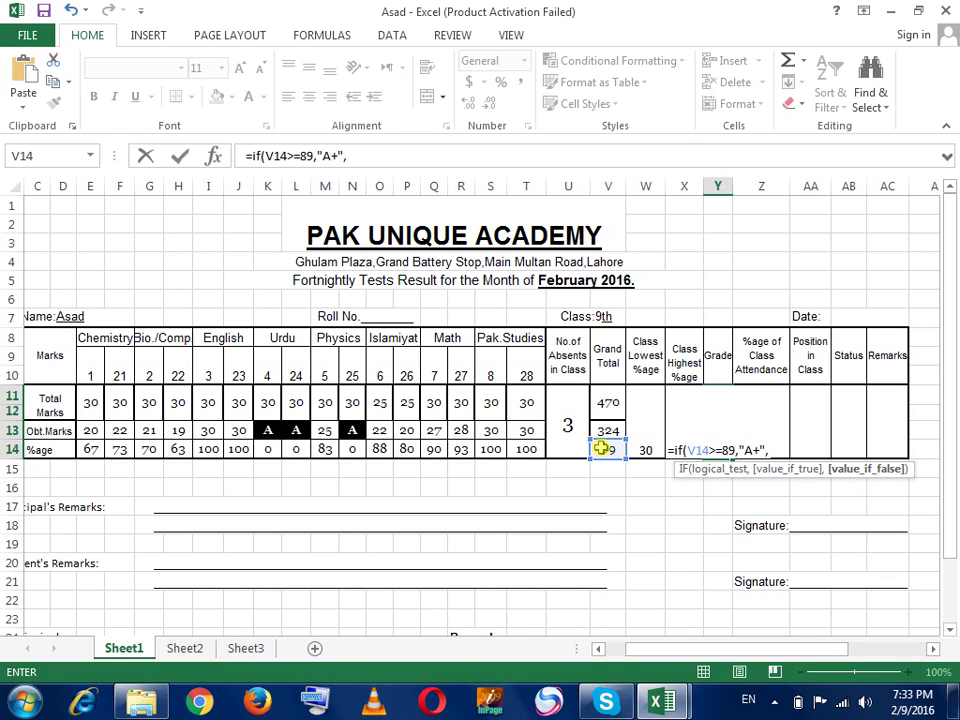
type("if")
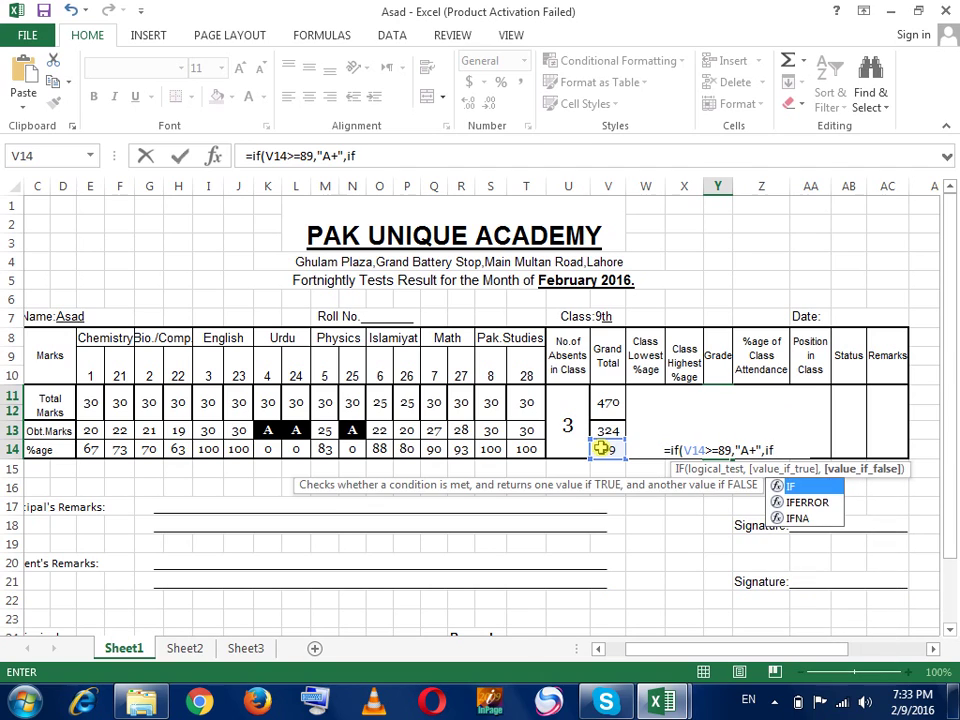
type("(")
Add nested grade bands: A for V14>=79, B for >=69, C for >=59, and D starting at >=49
left_click(603, 449)
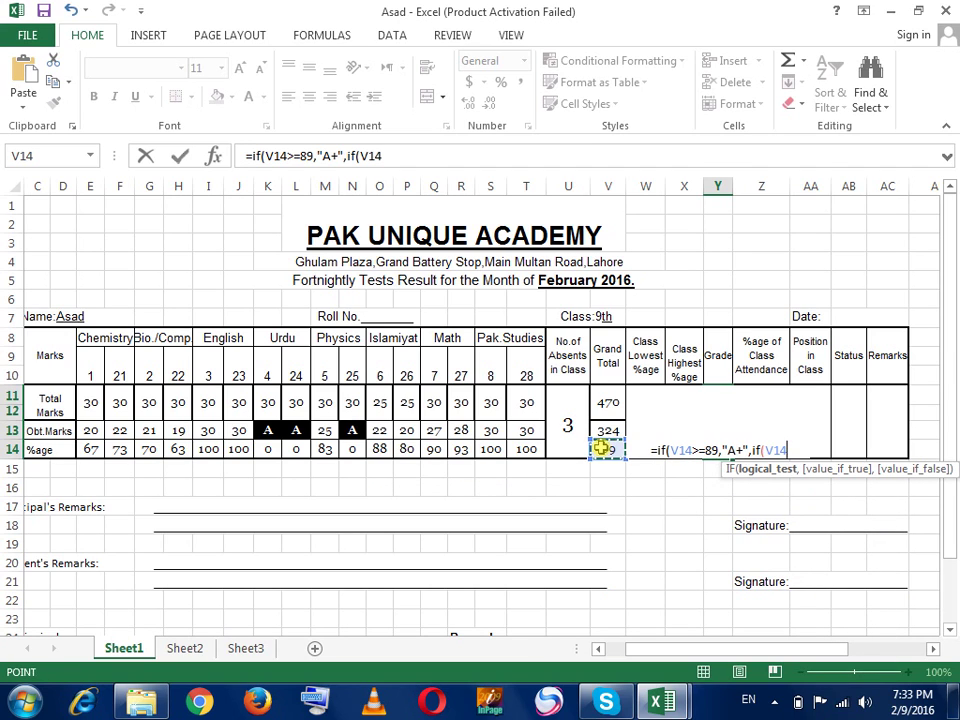
type(":")
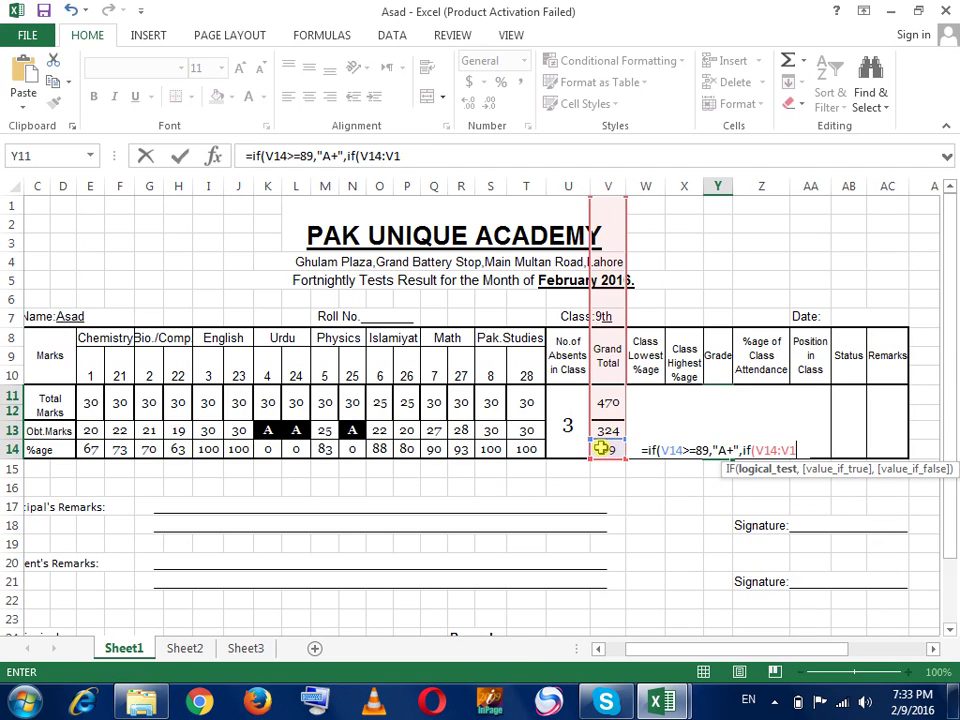
key("BackSpace")
key("BackSpace")
key("BackSpace")
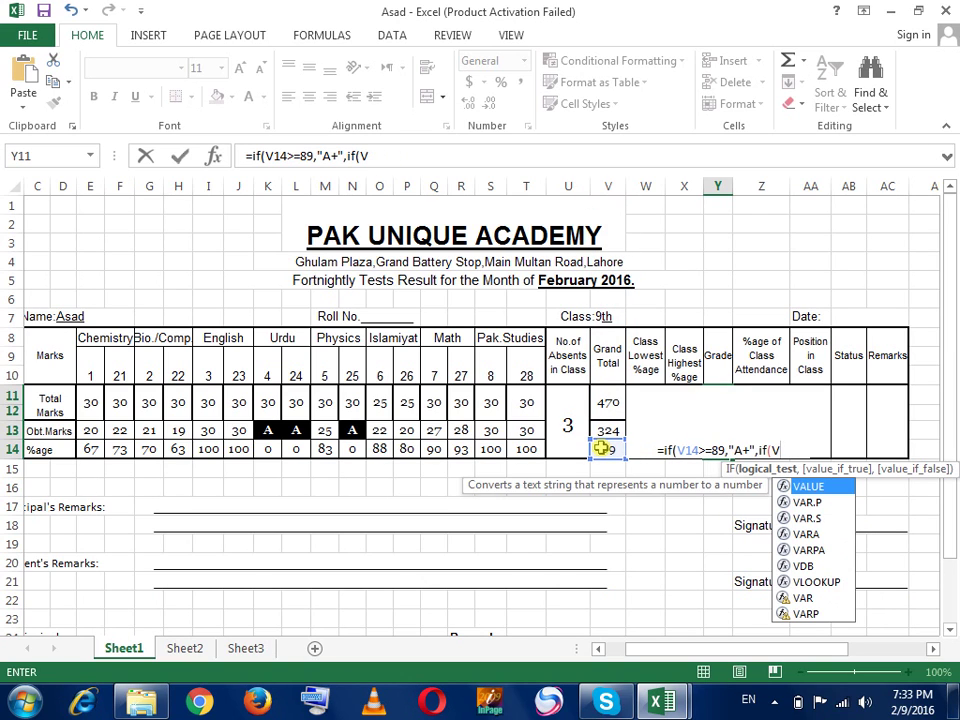
key("BackSpace")
left_click(603, 449)
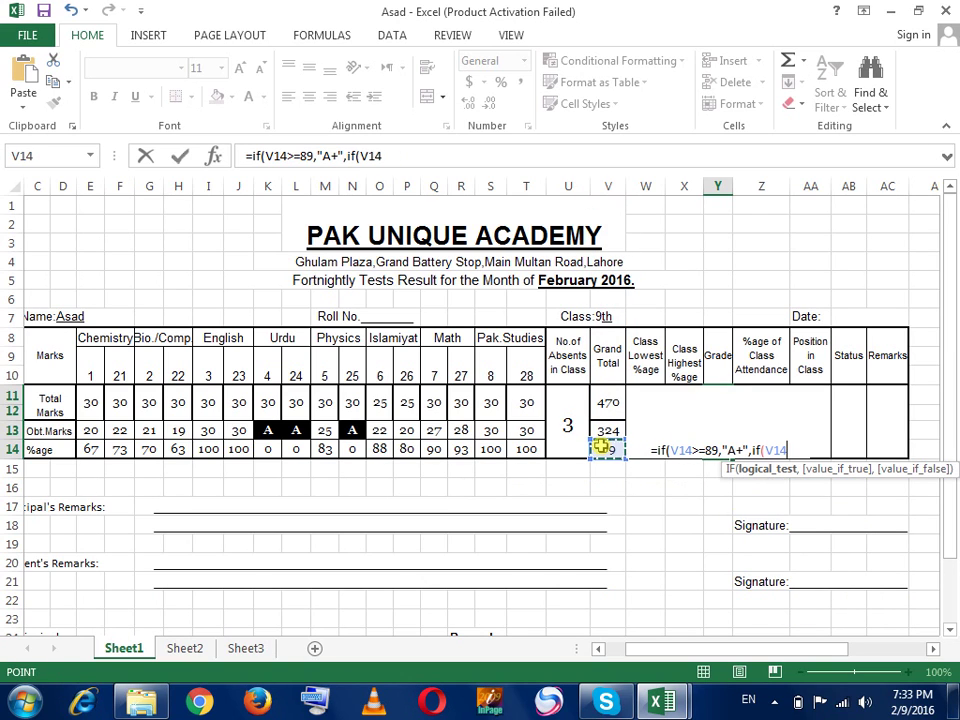
type(">")
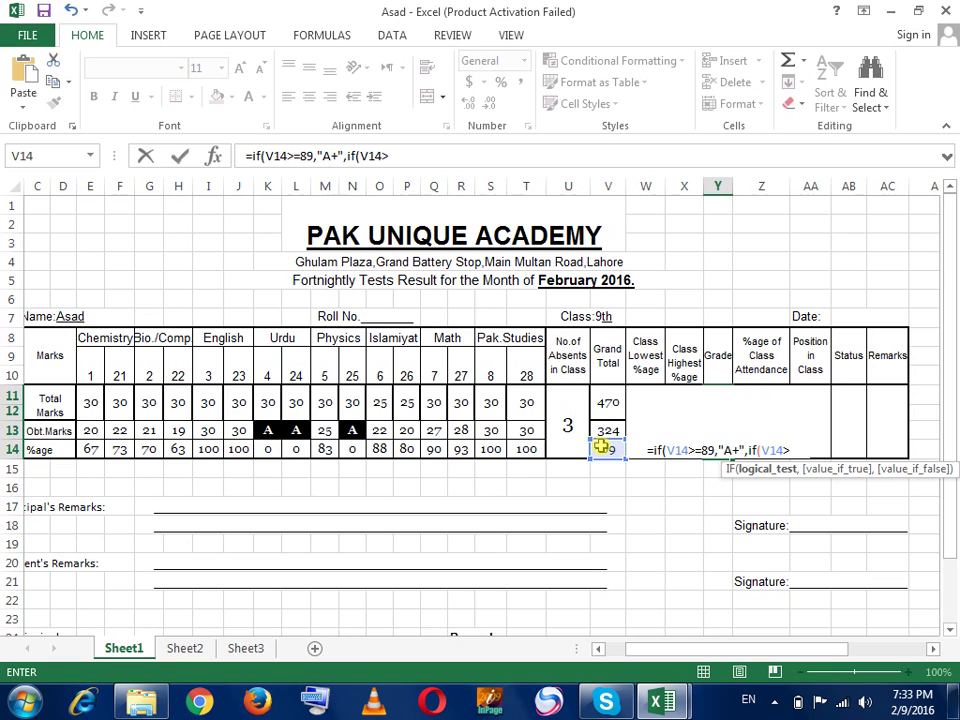
type("=")
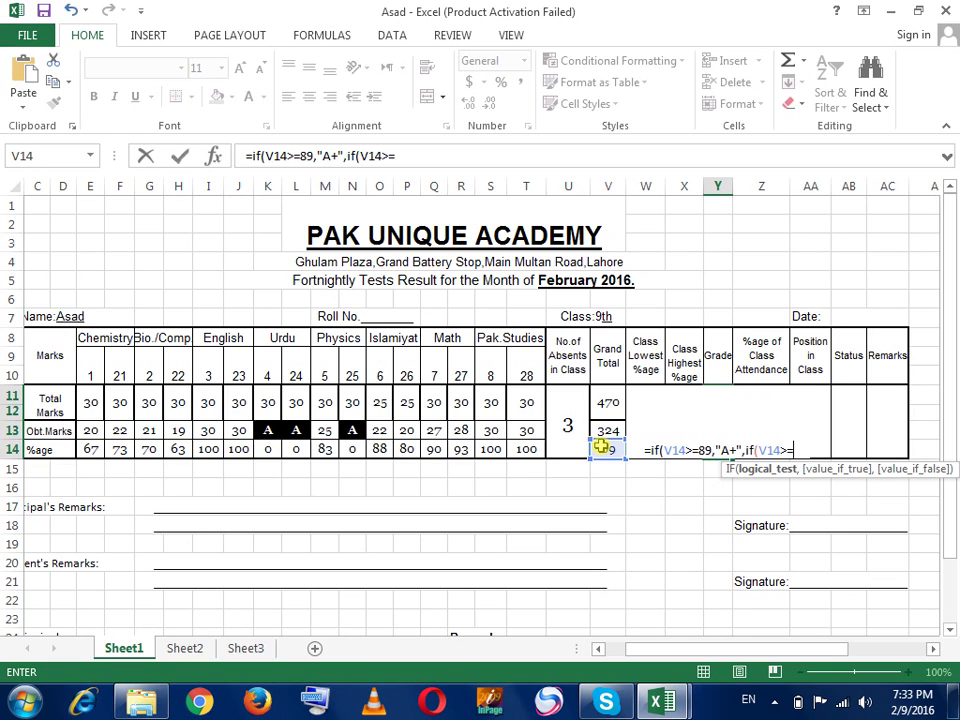
type("79")
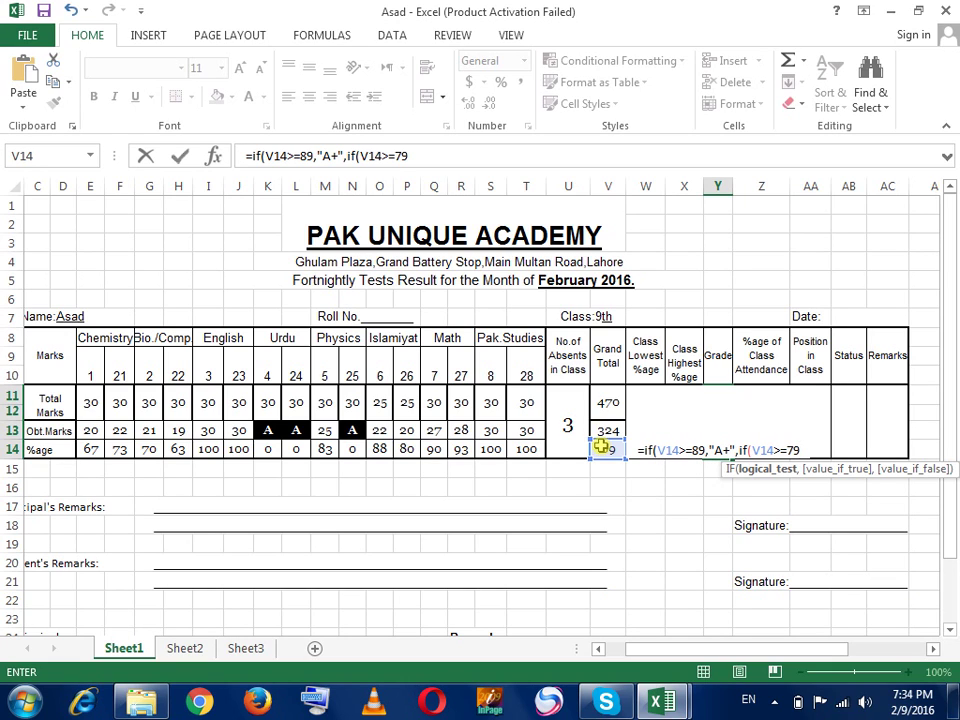
type(",")
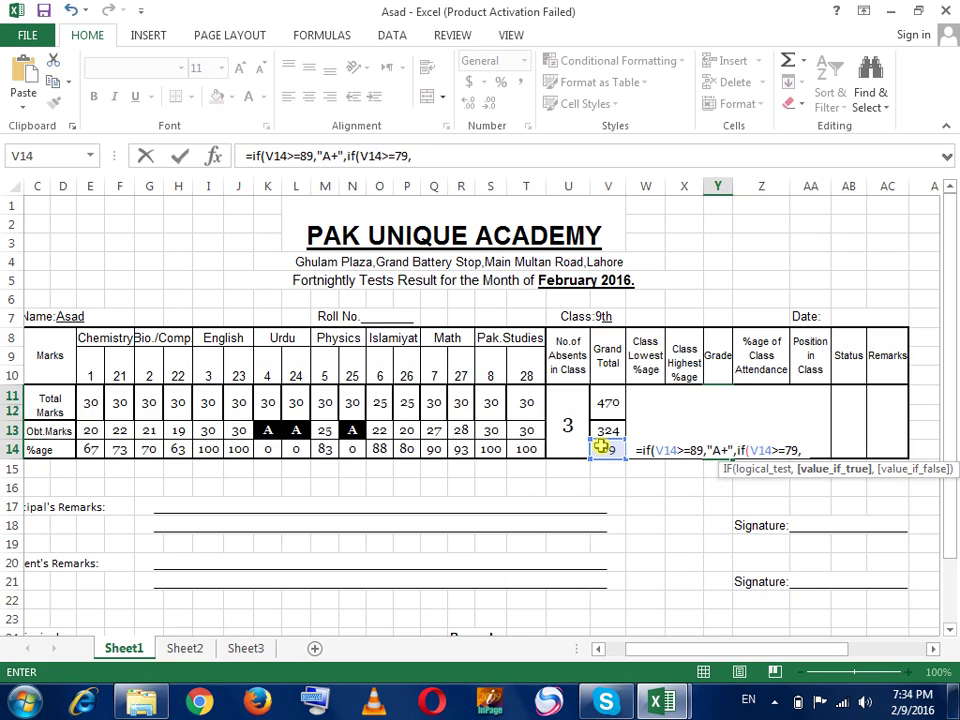
type("\"A\"")
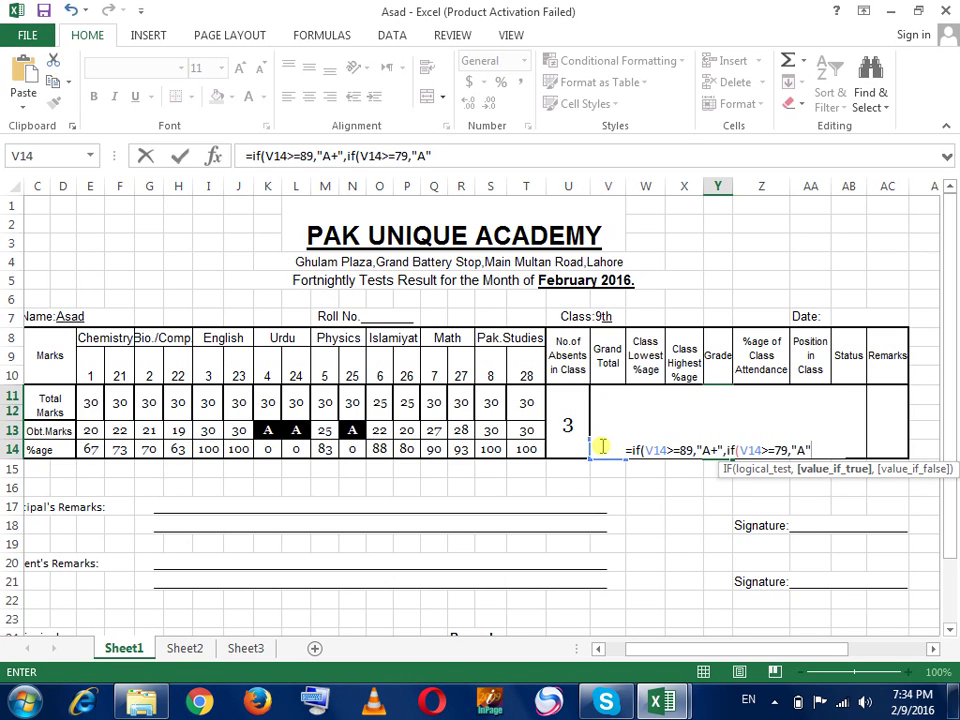
type(",if")
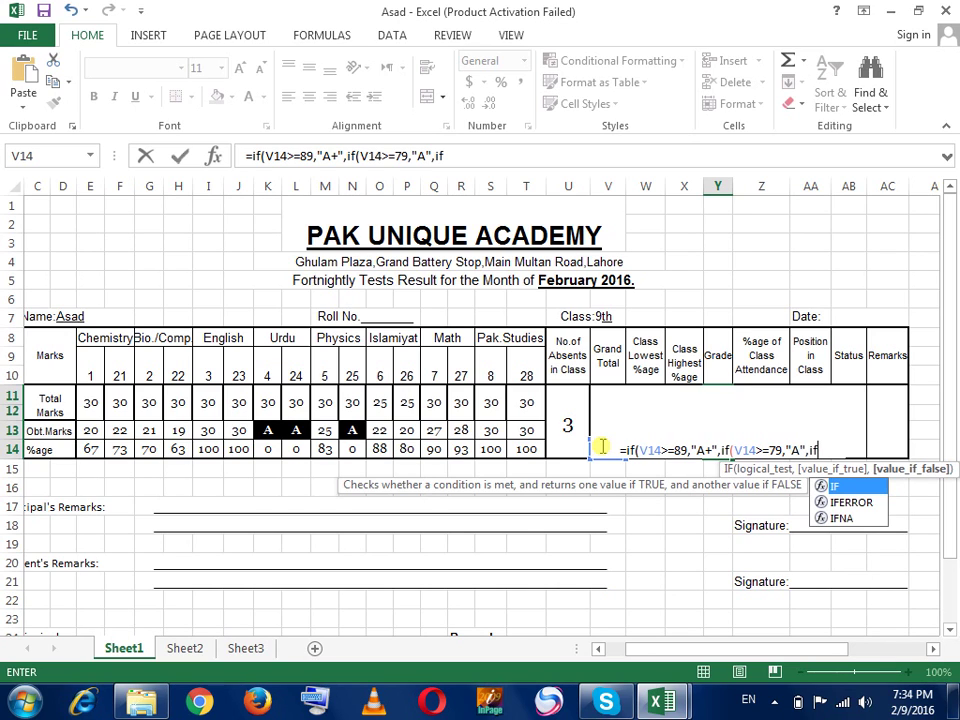
type("(")
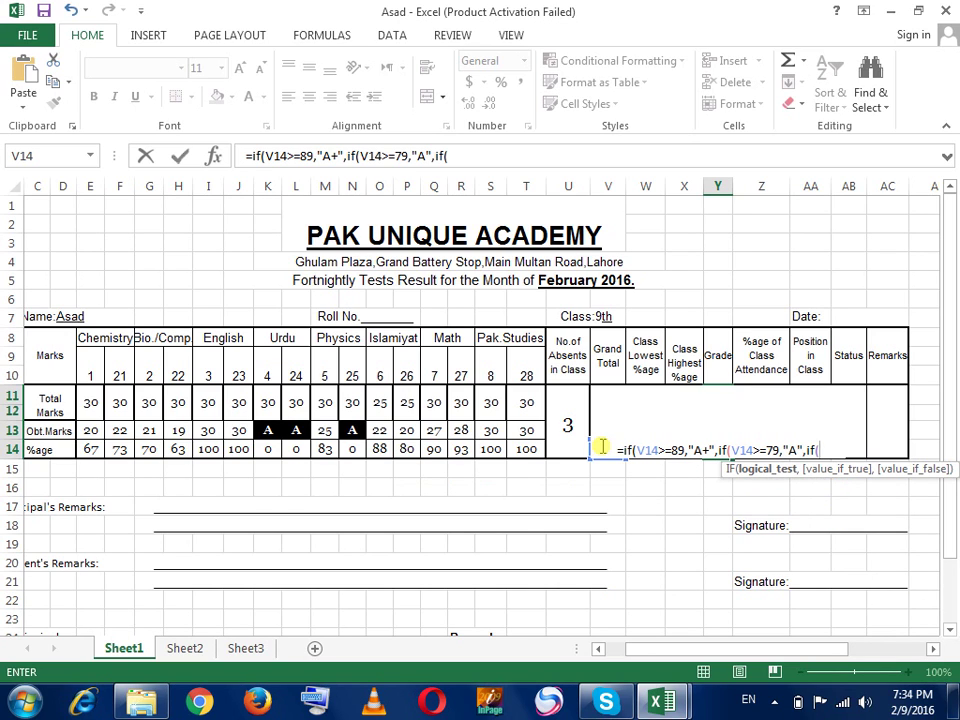
type("v14")
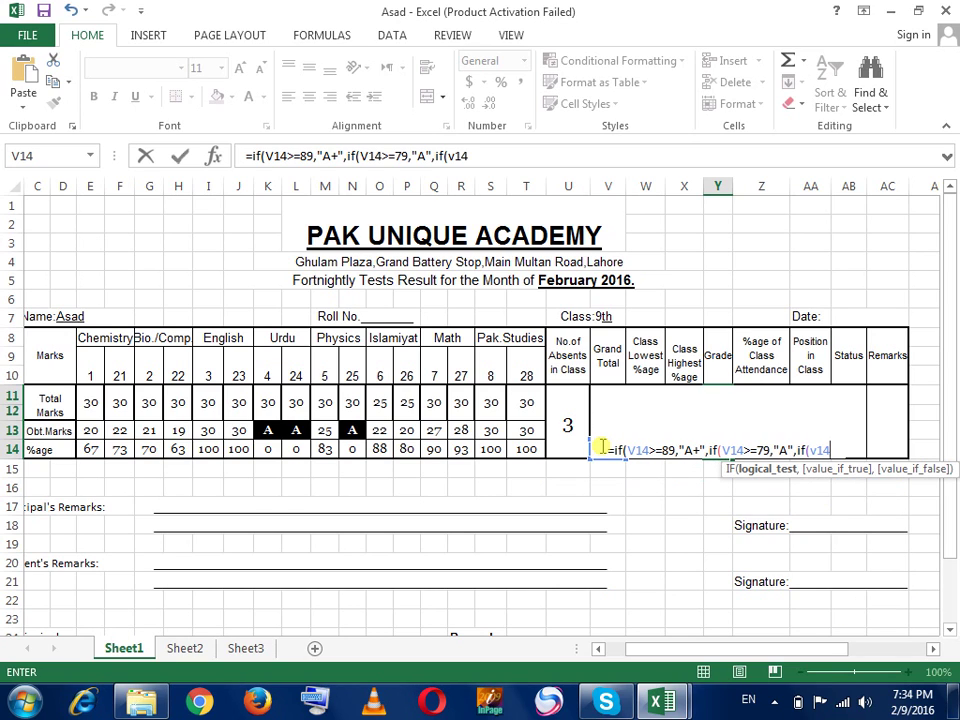
type(">=")
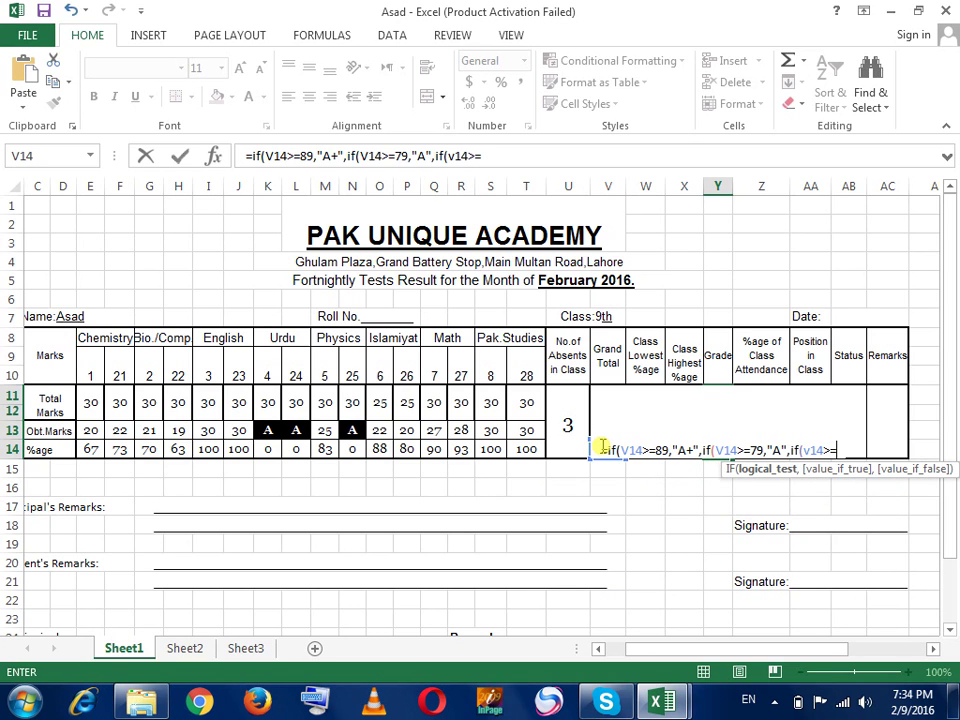
type("69")
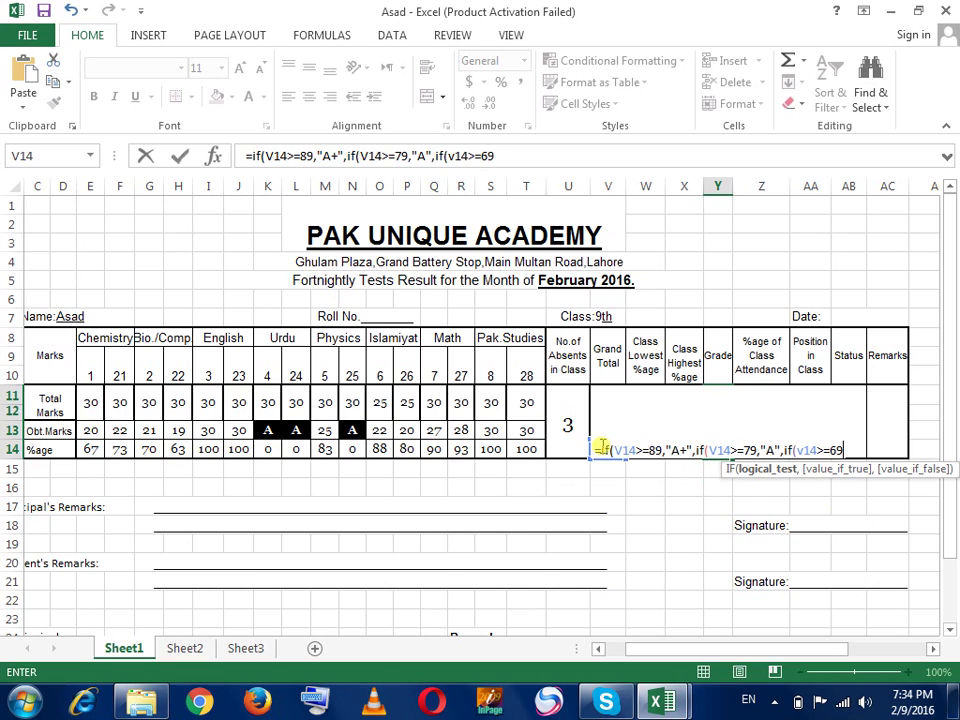
type(",\"")
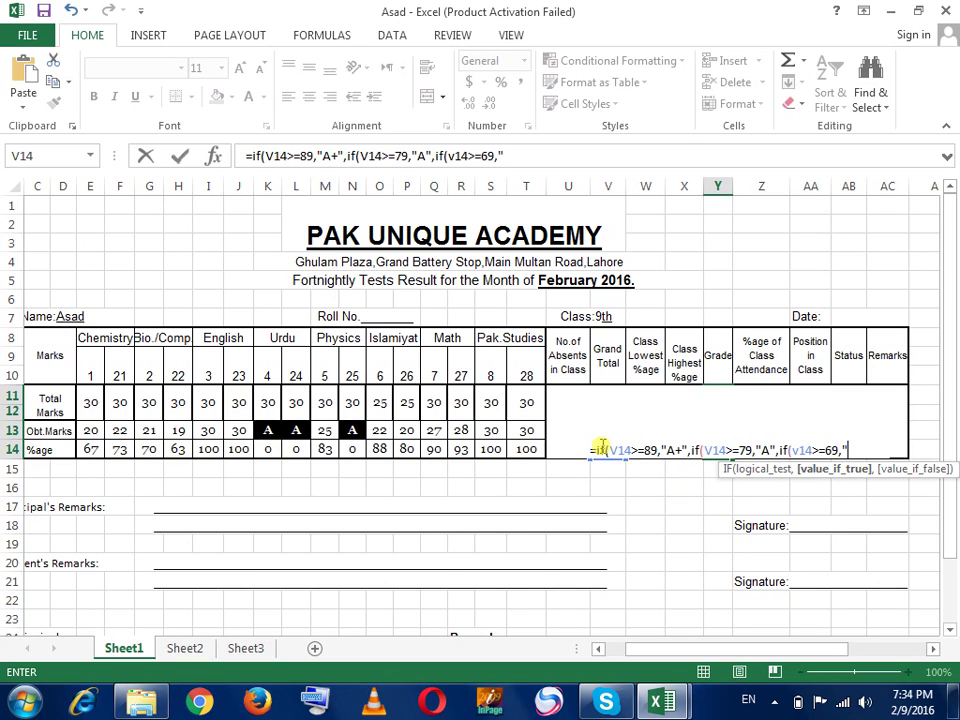
type("B\"")
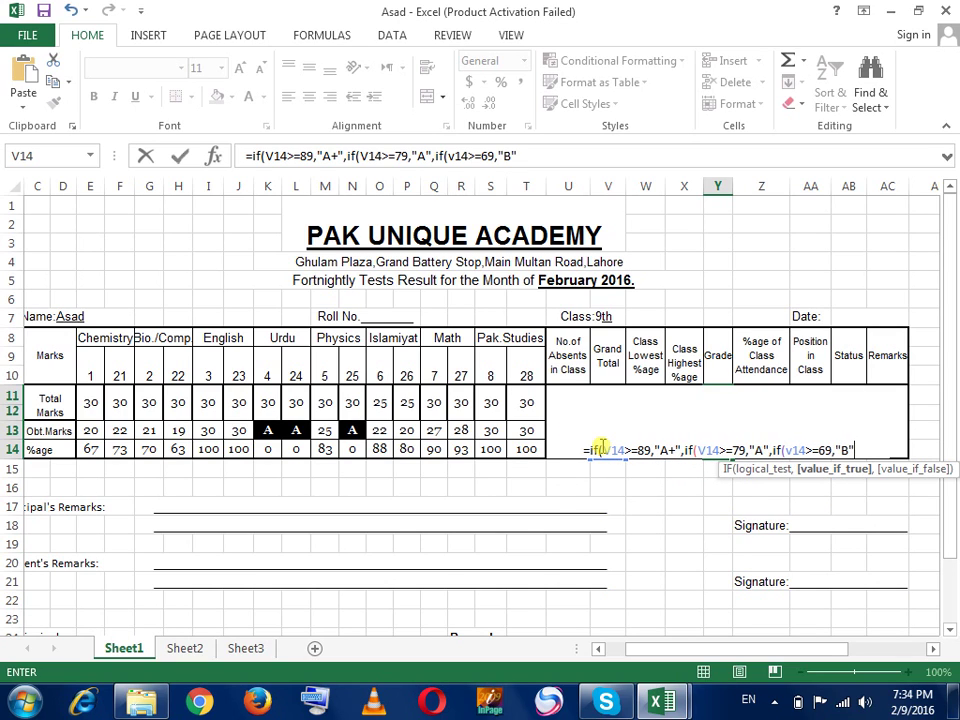
type(",if")
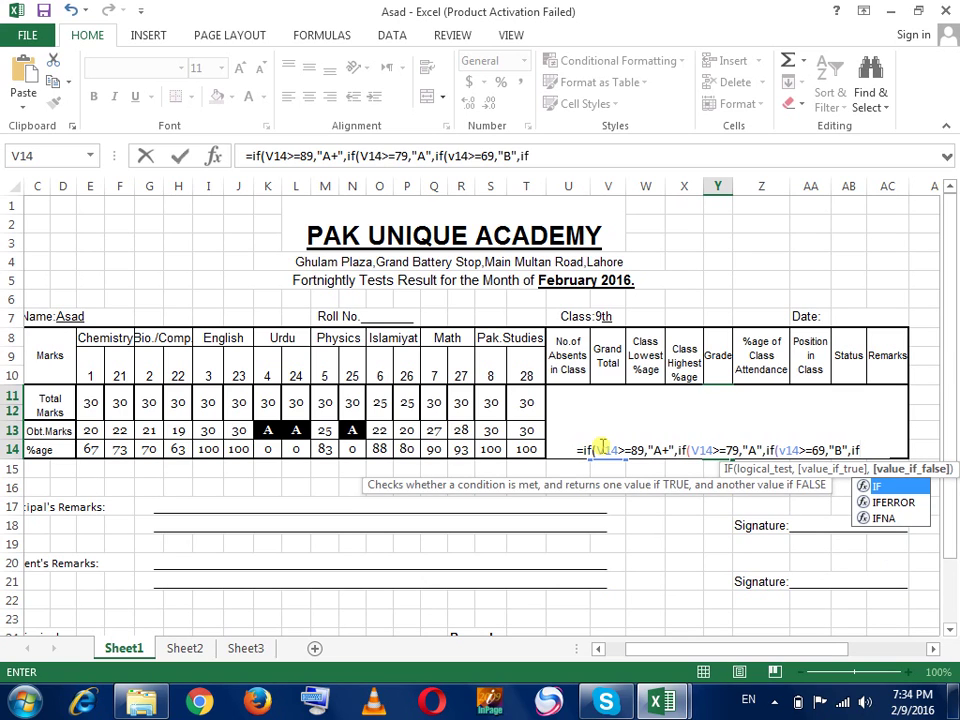
type("(v")
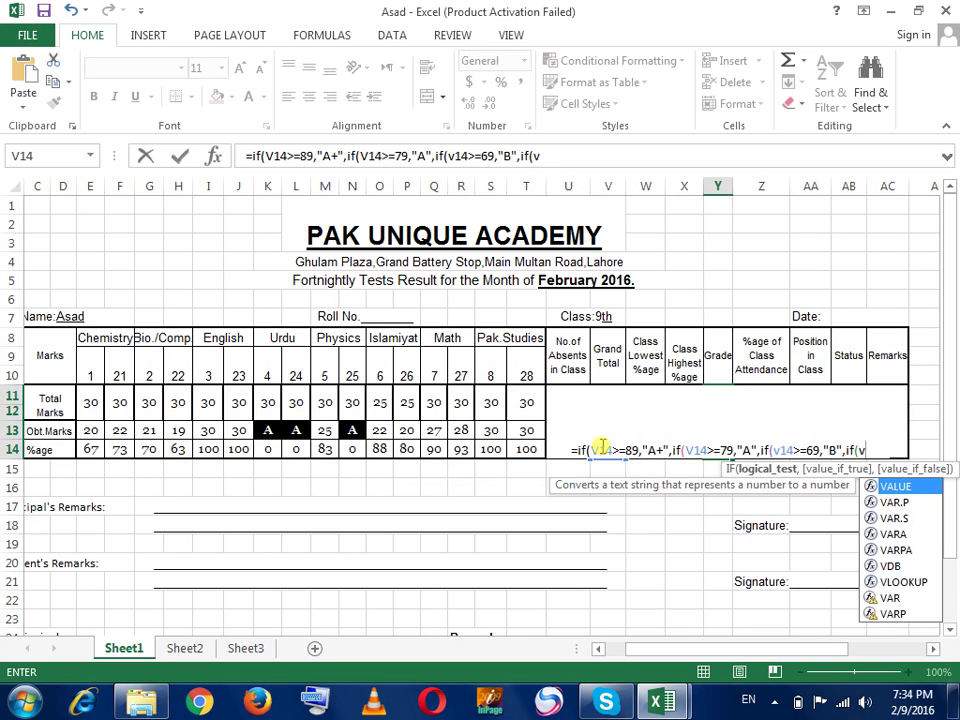
type("14>")
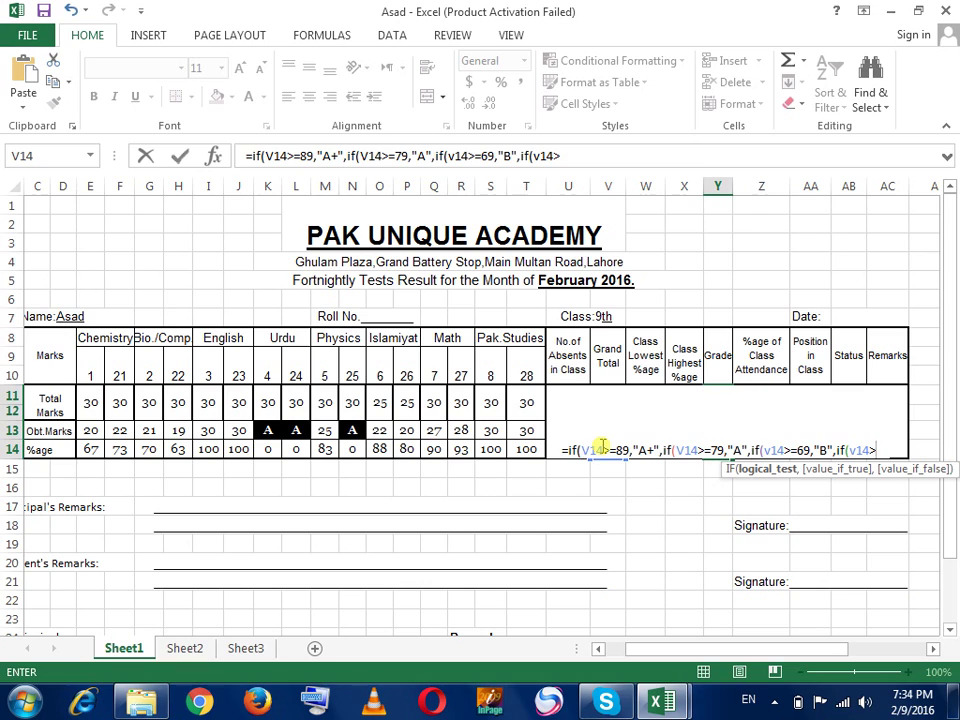
type("=59")
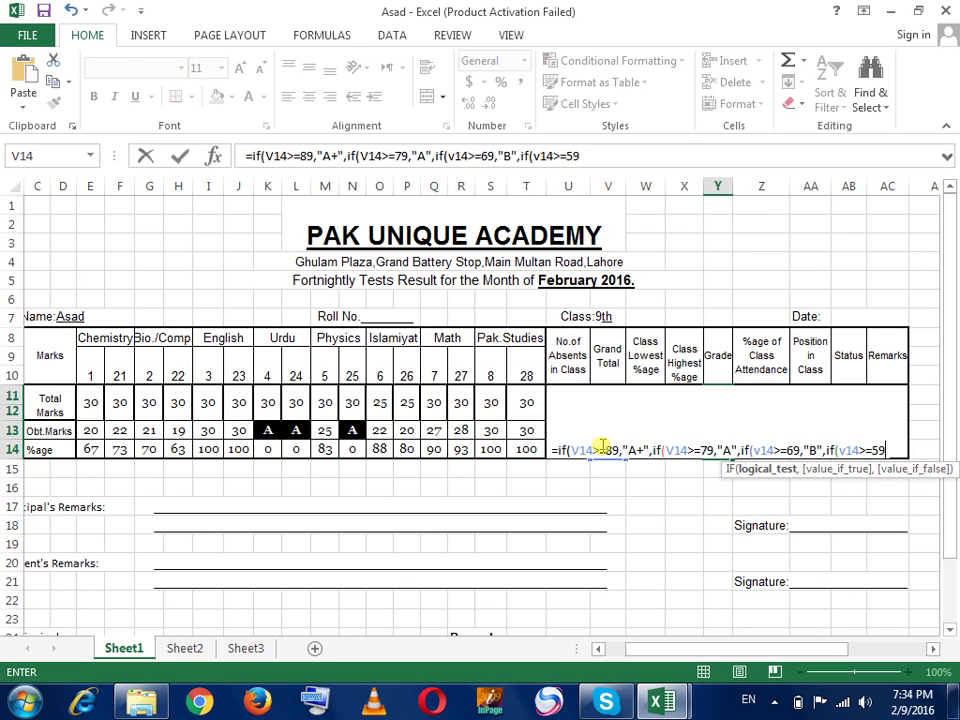
type(",\"")
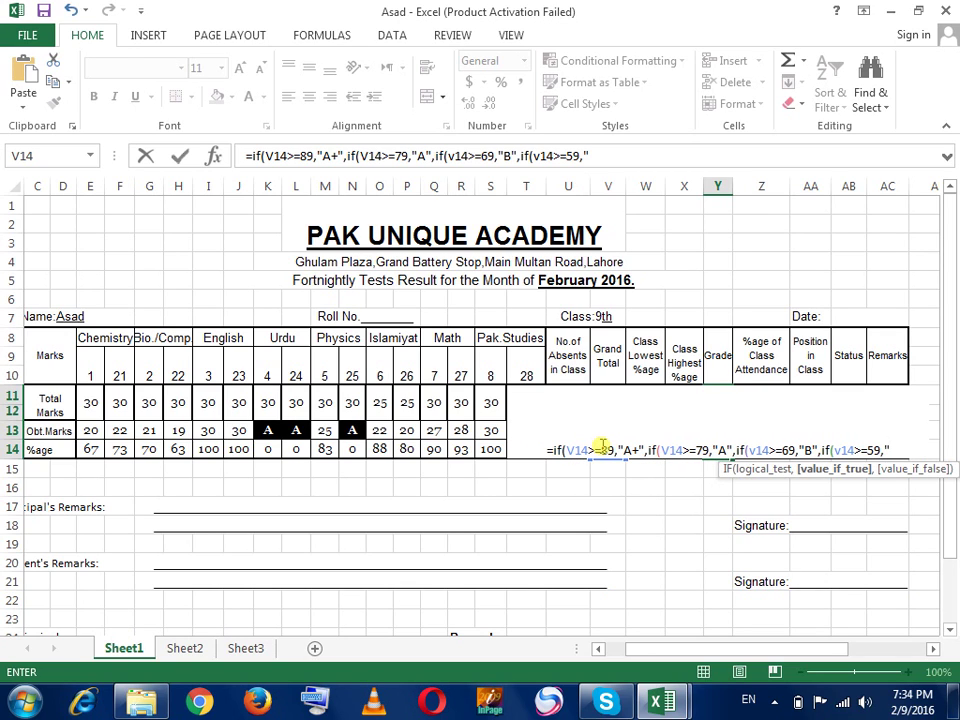
type("C\",i")
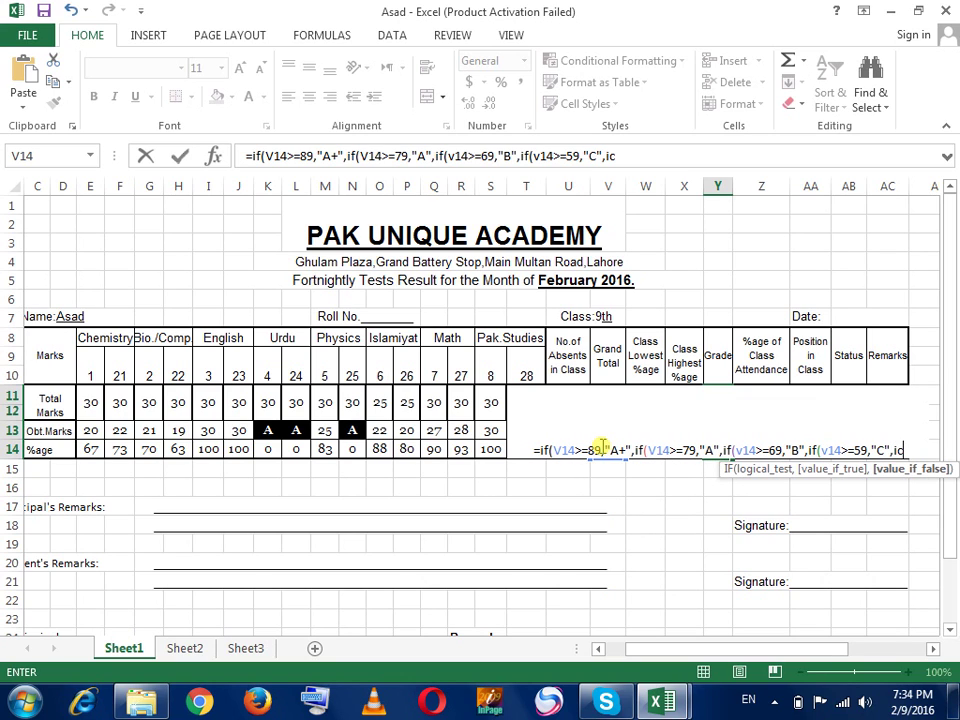
type("f(")
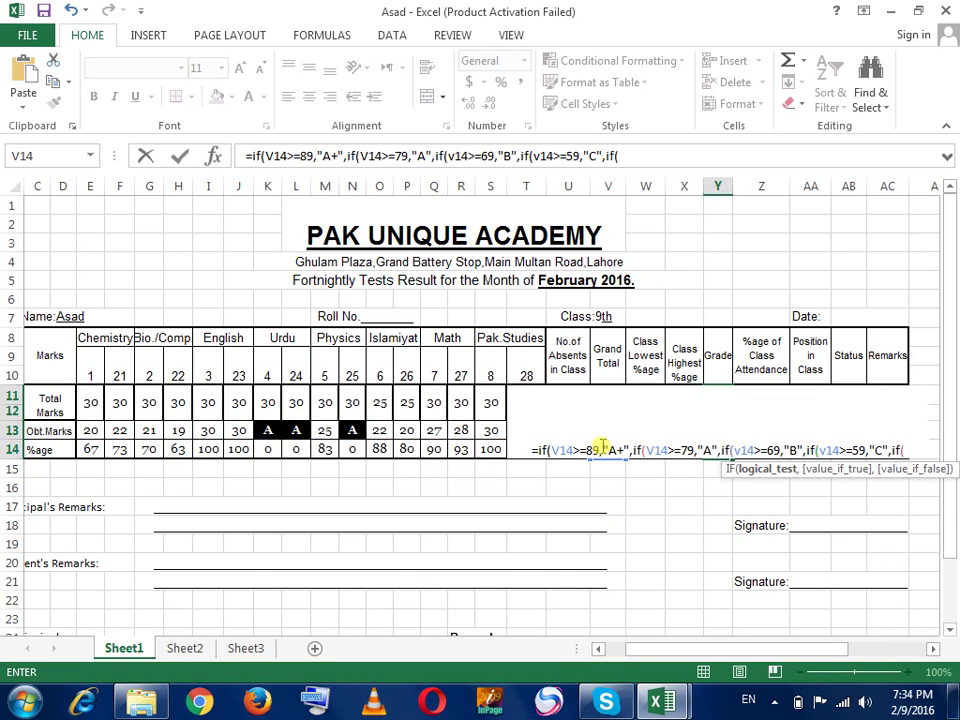
type("v14")
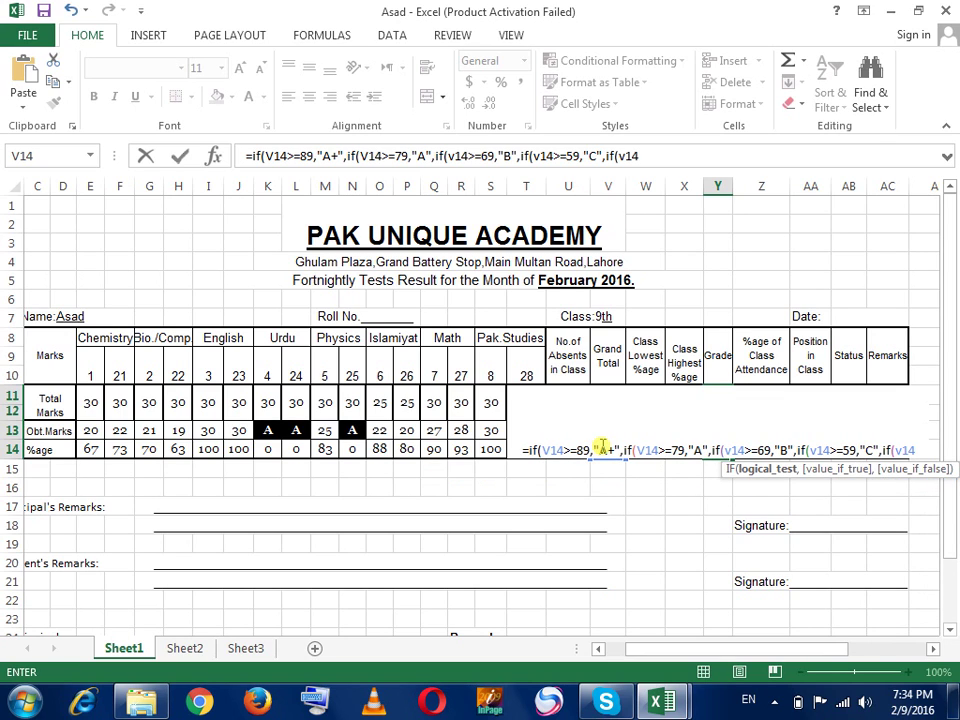
type(">=")
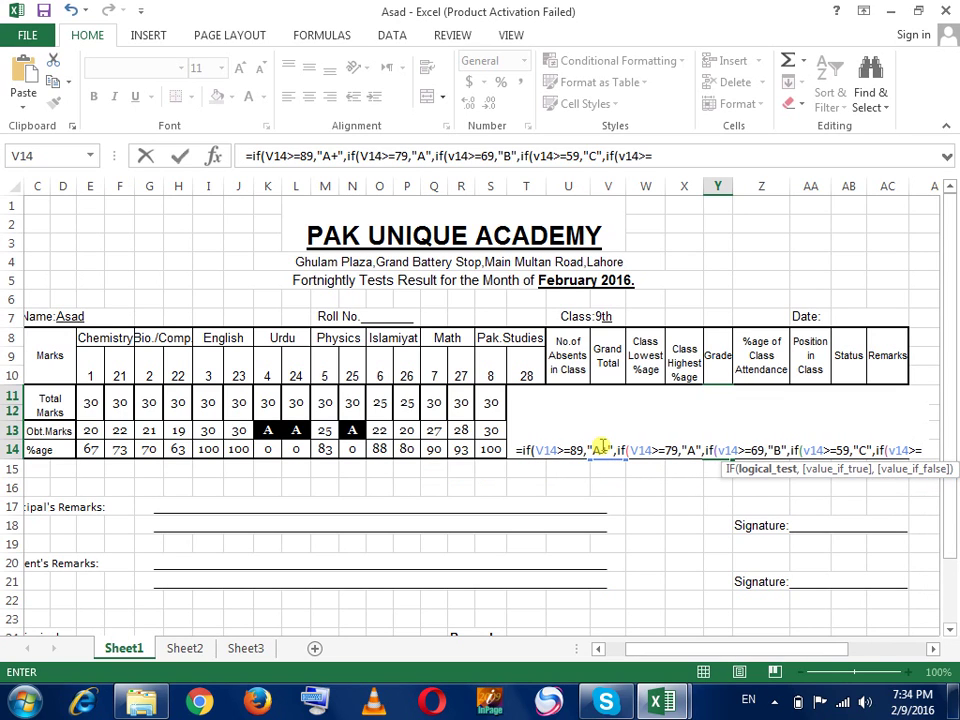
type("49,")
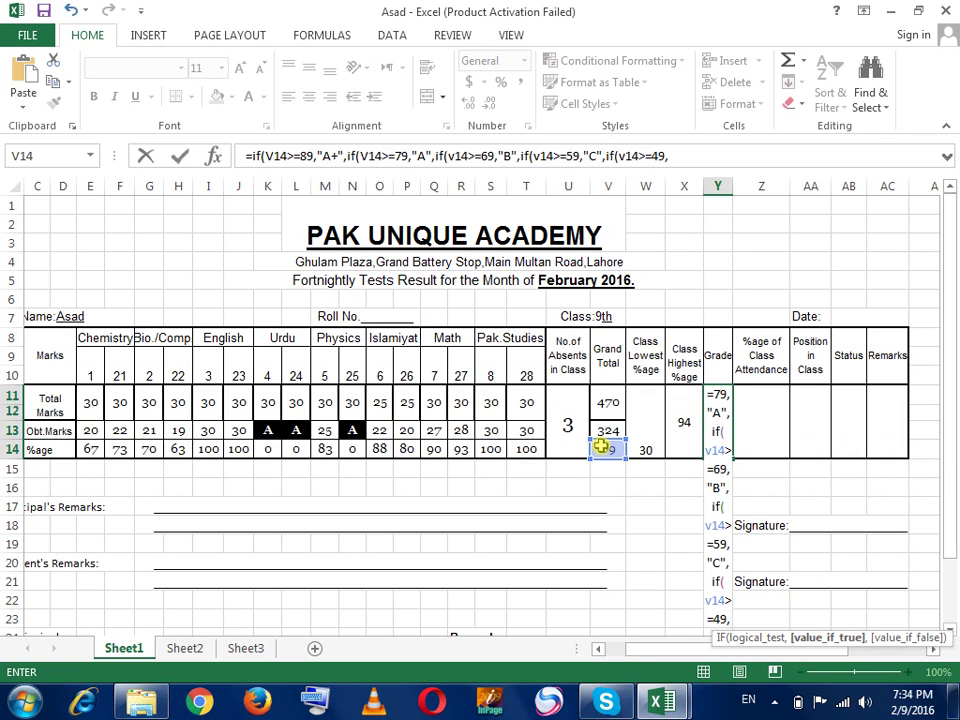
type("\"D")
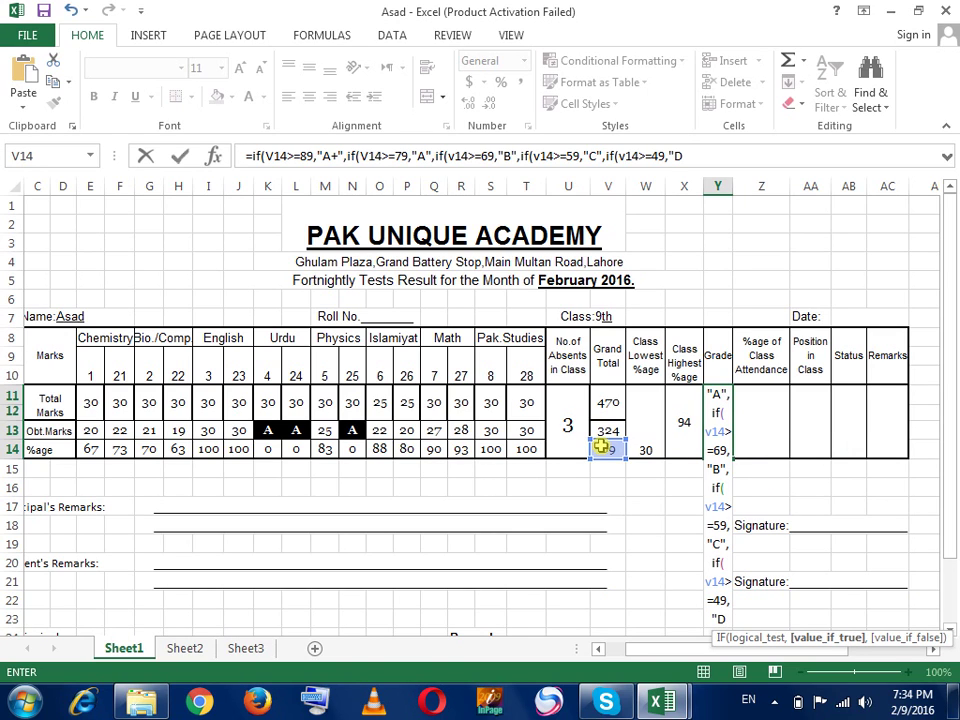
Finish the grading formula with E for V14>=39 and F otherwise, closing all brackets
type("\",")
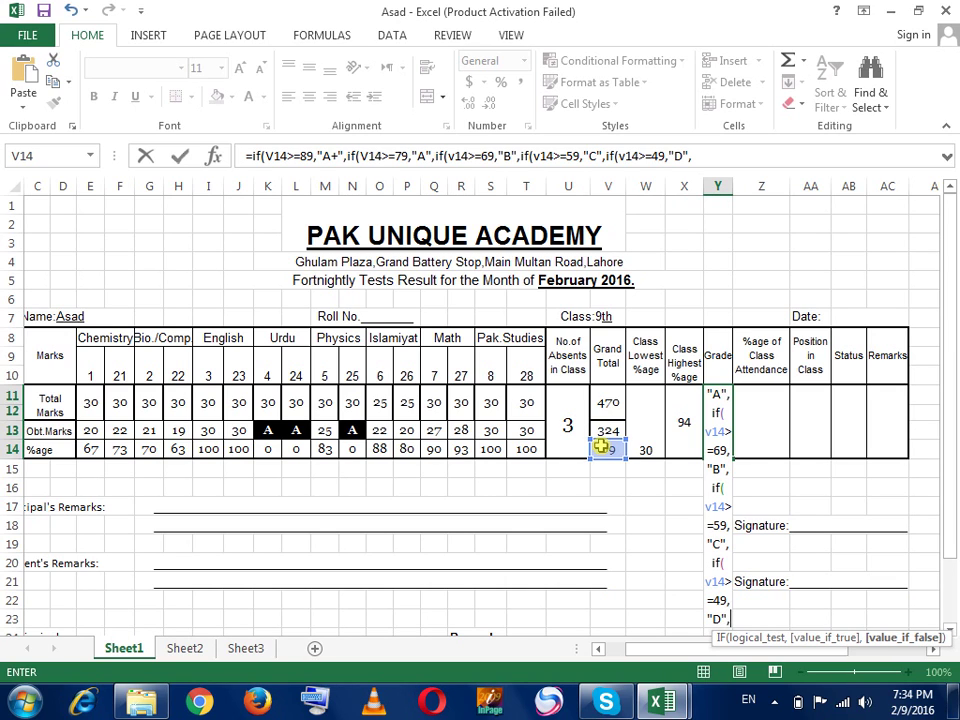
type("if")
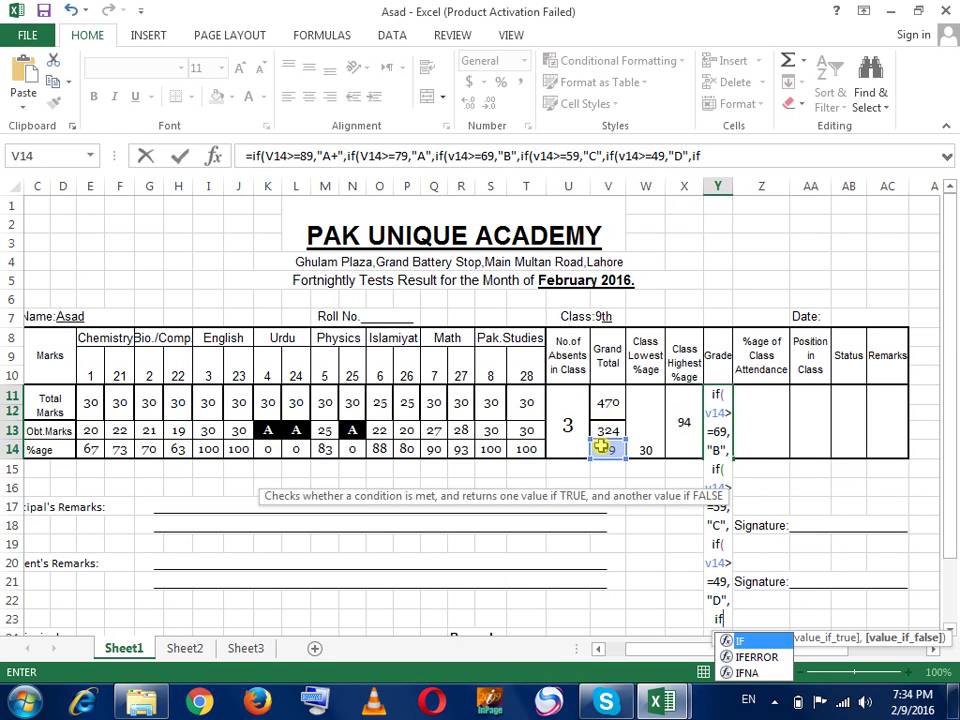
type("v14")
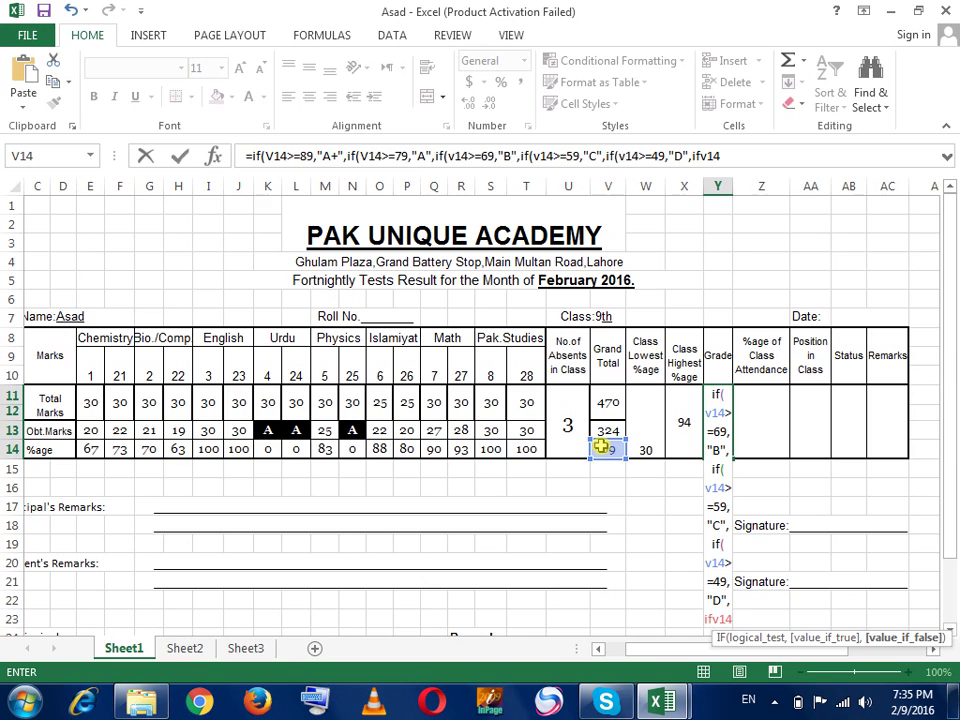
key("BackSpace")
key("BackSpace")
key("BackSpace")
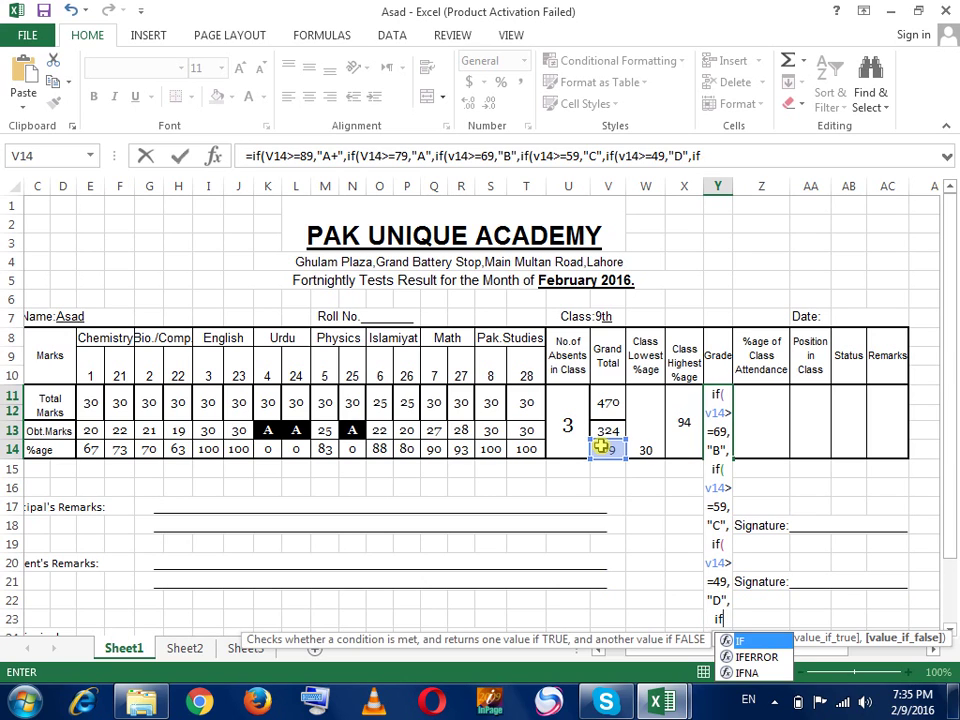
type("(v14>=")
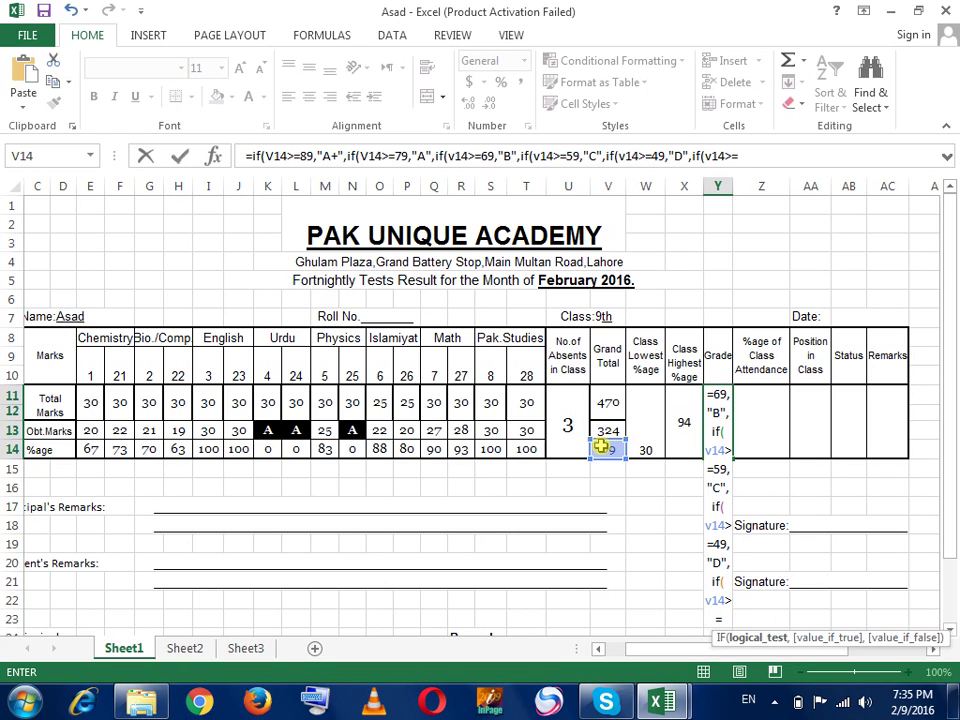
type("39")
type(",\"")
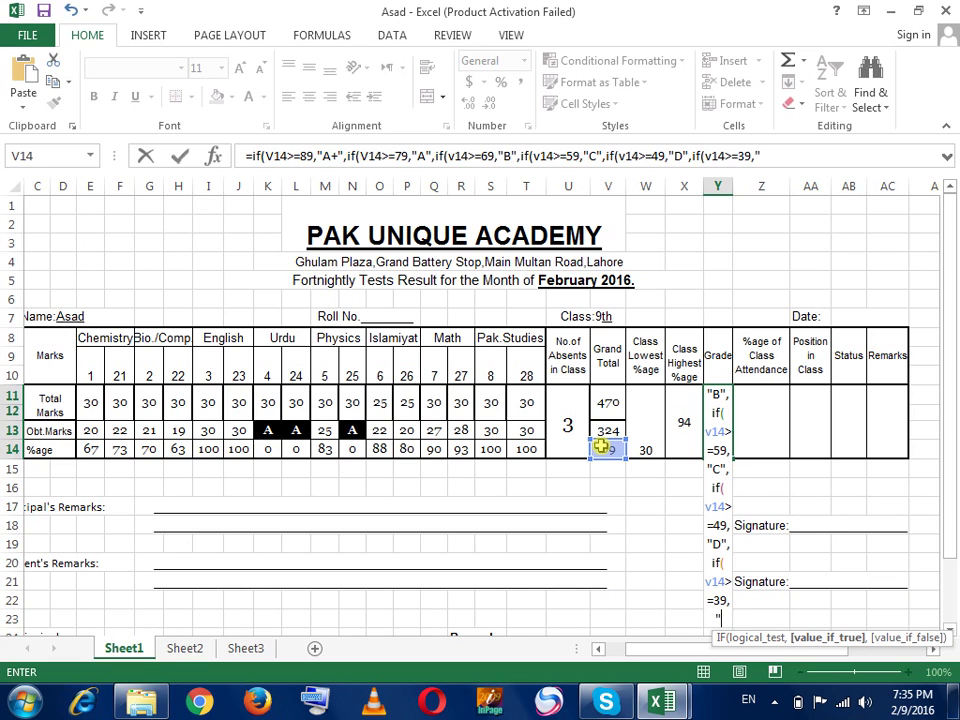
type("E\",")
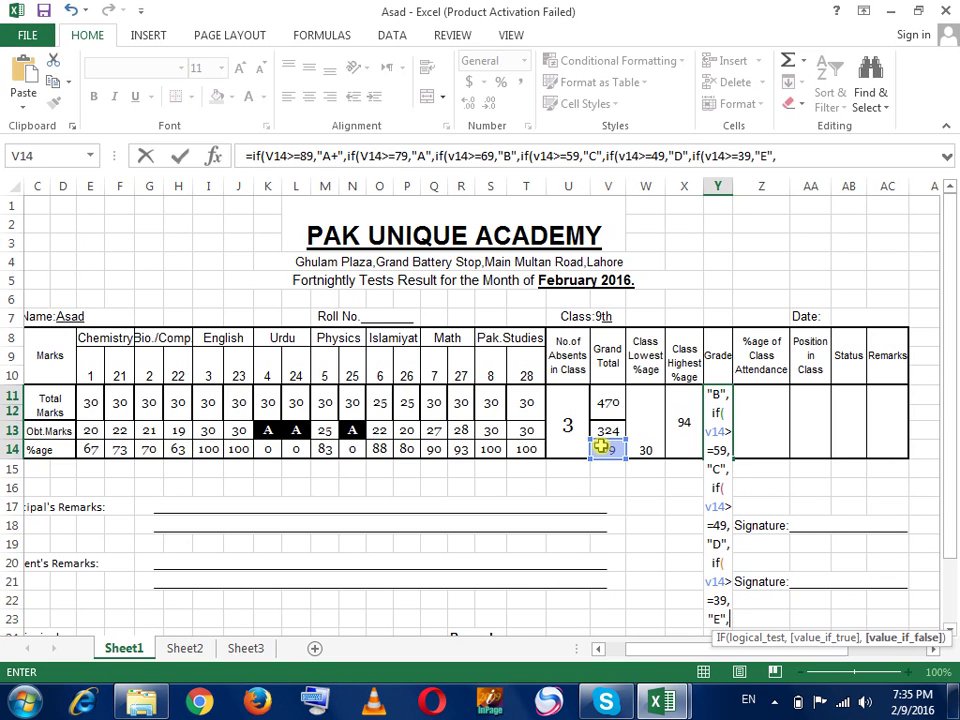
type("if")
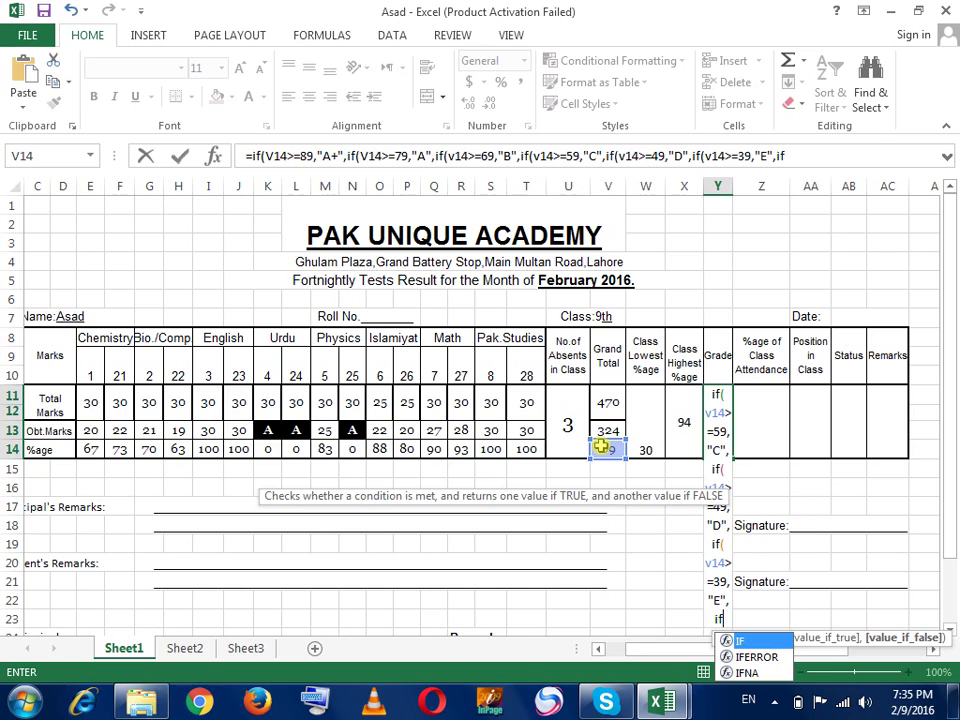
key("BackSpace")
key("BackSpace")
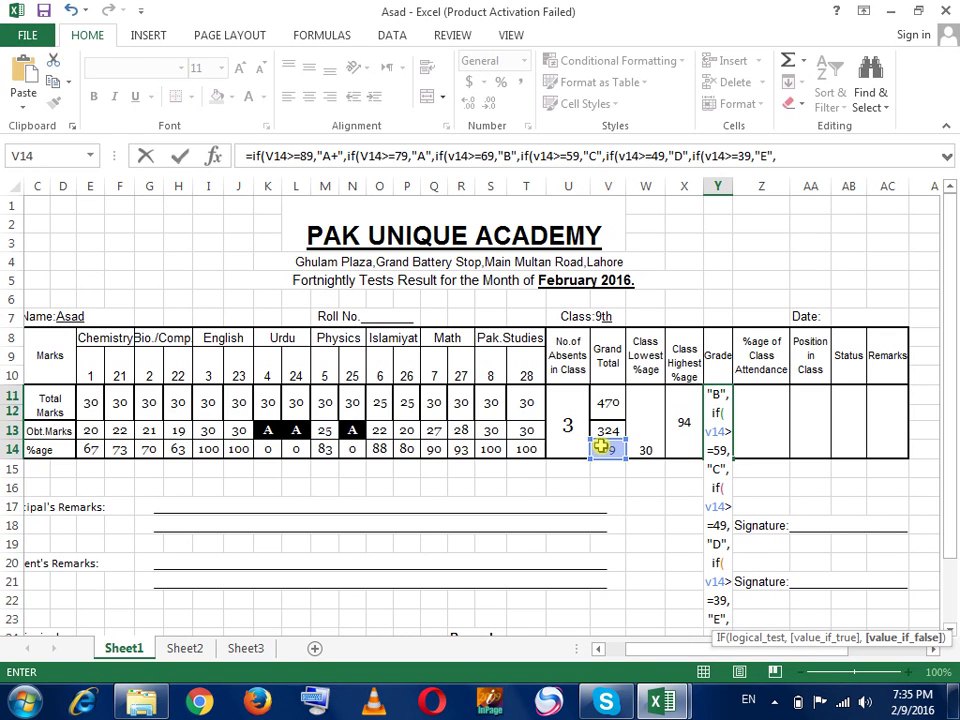
type("\"")
type("F\"")
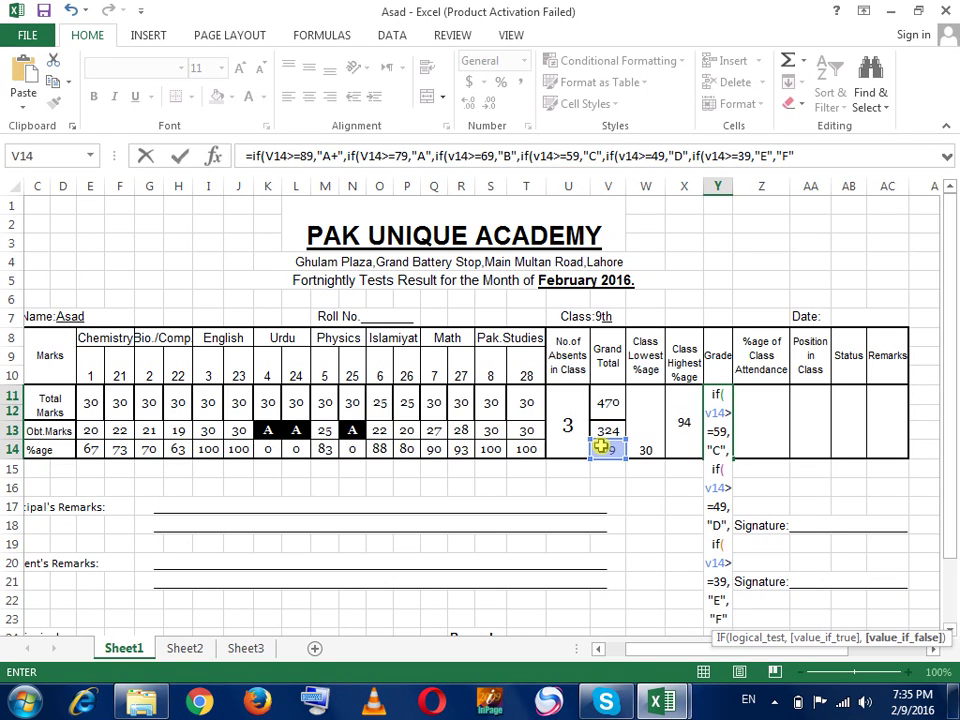
type("))))))")
key("Return")
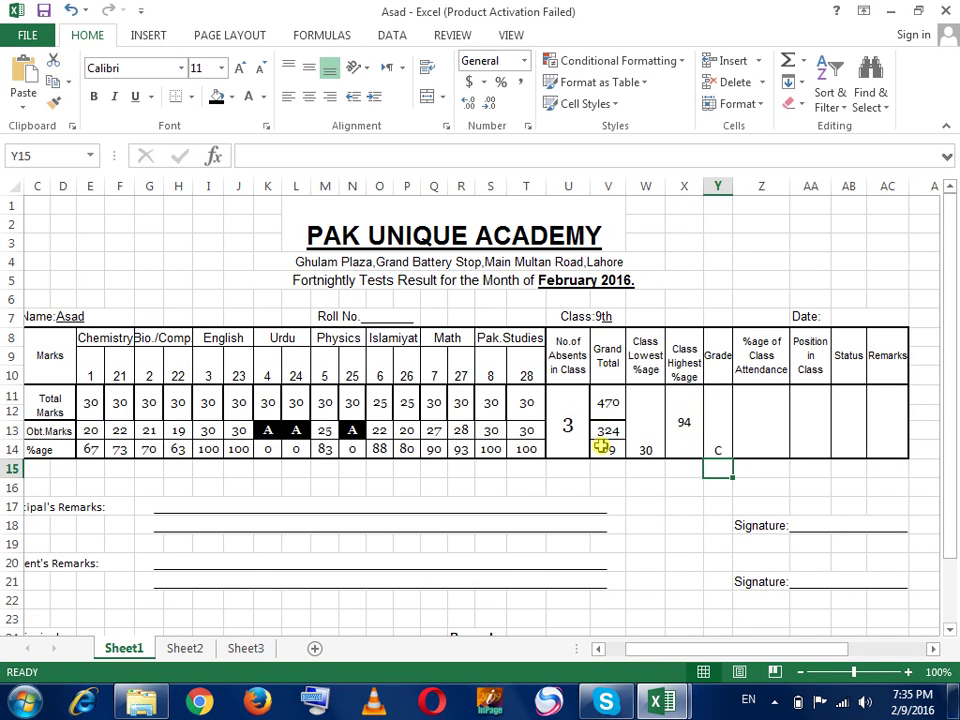
Show percentage V14 as 68.94 with two decimals and widen column V to fit it
left_click(721, 411)
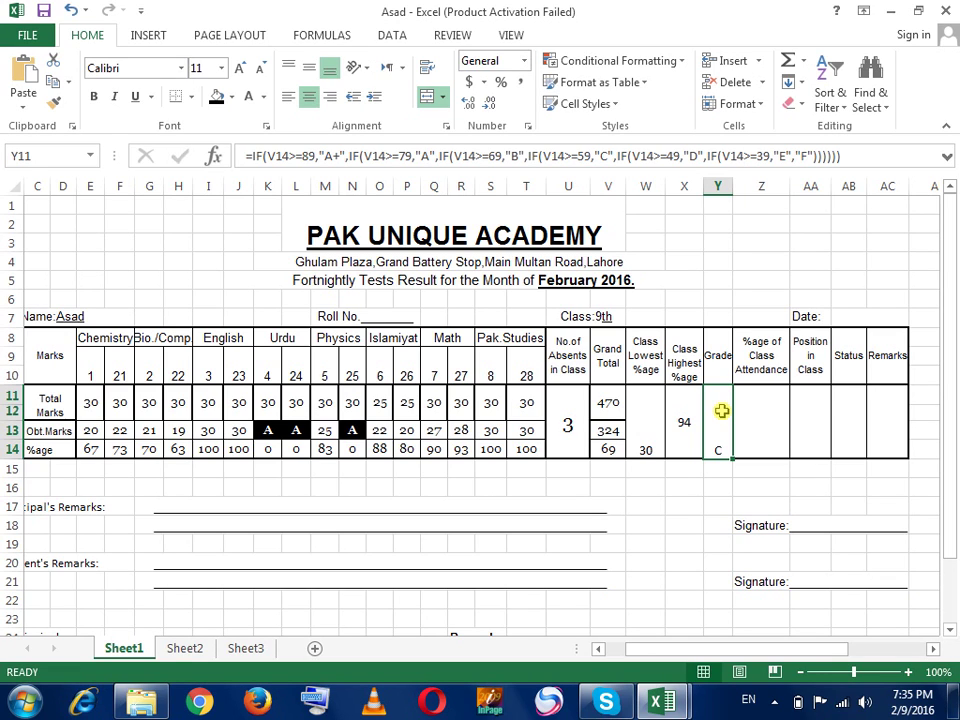
left_click(605, 444)
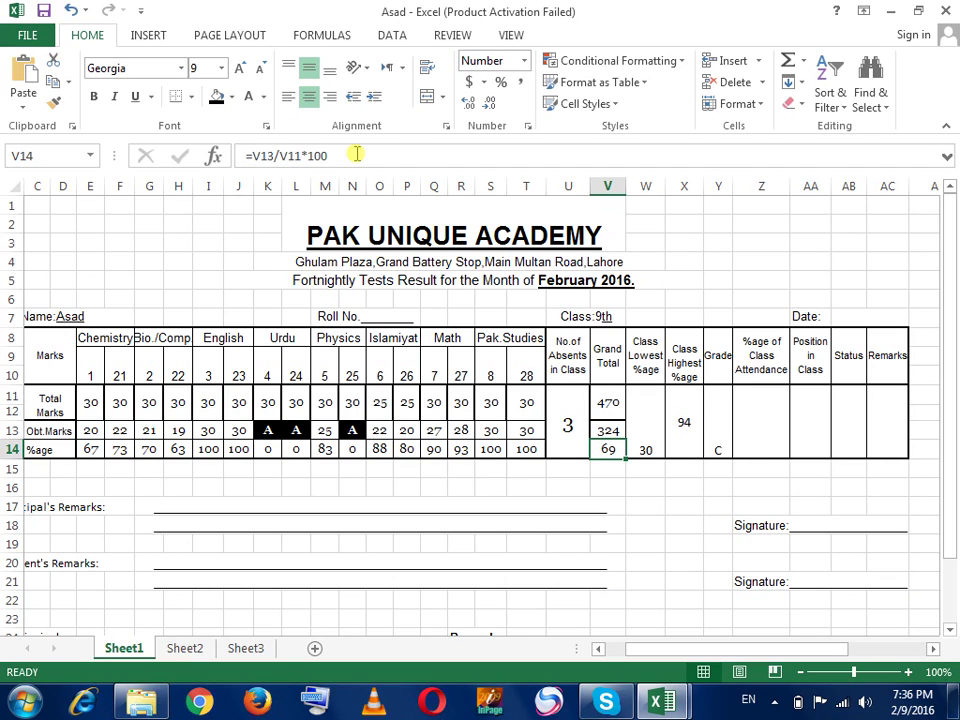
left_click(472, 104)
left_click(472, 104)
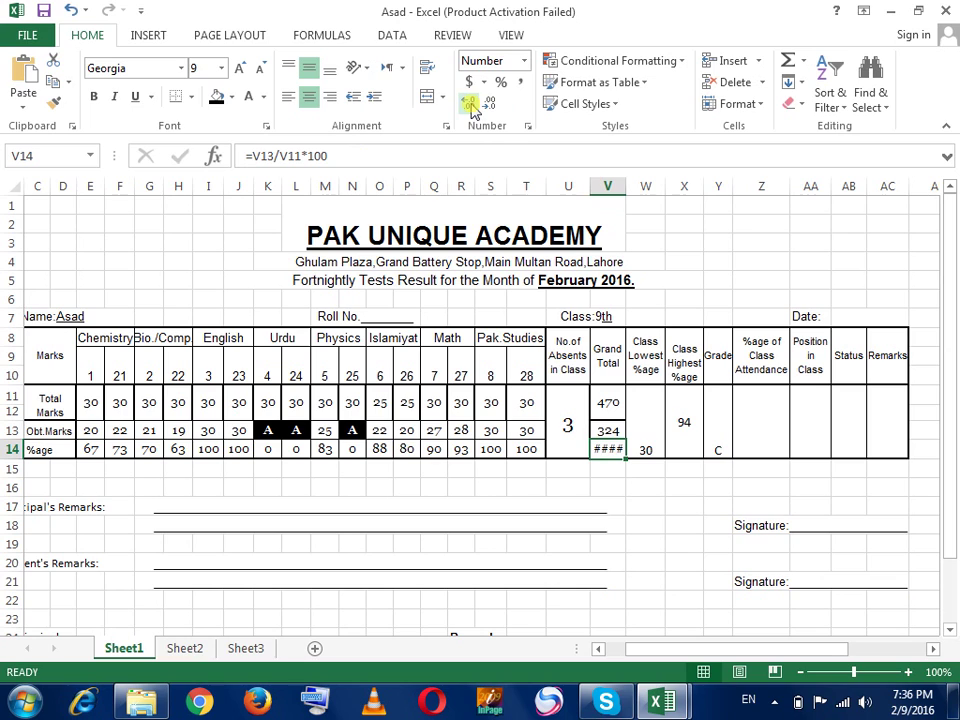
left_click_drag(627, 187, 636, 187)
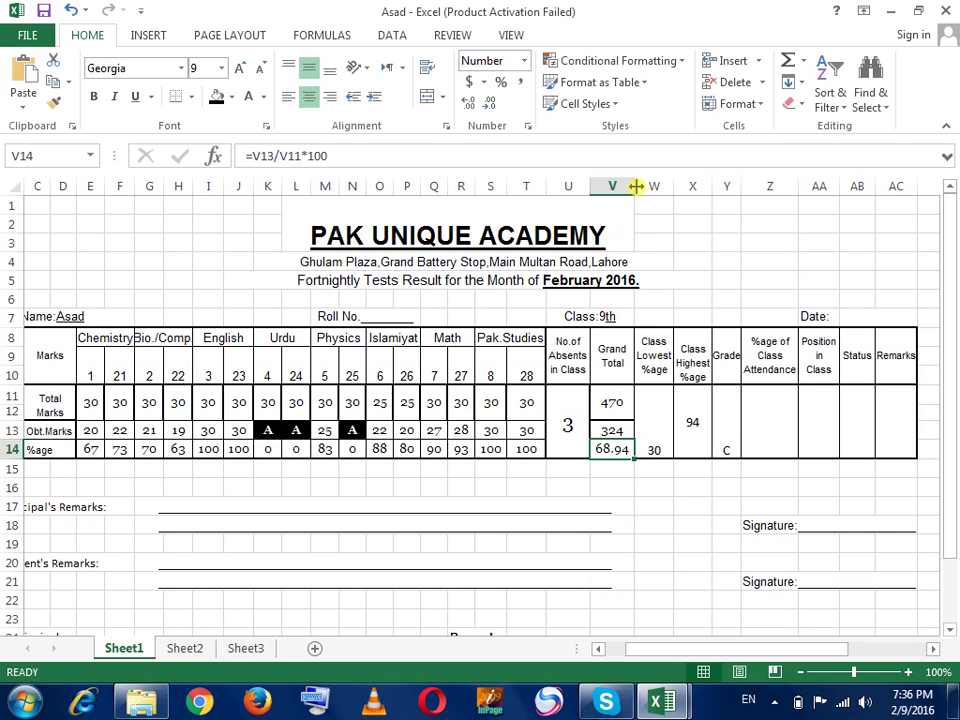
left_click(619, 407)
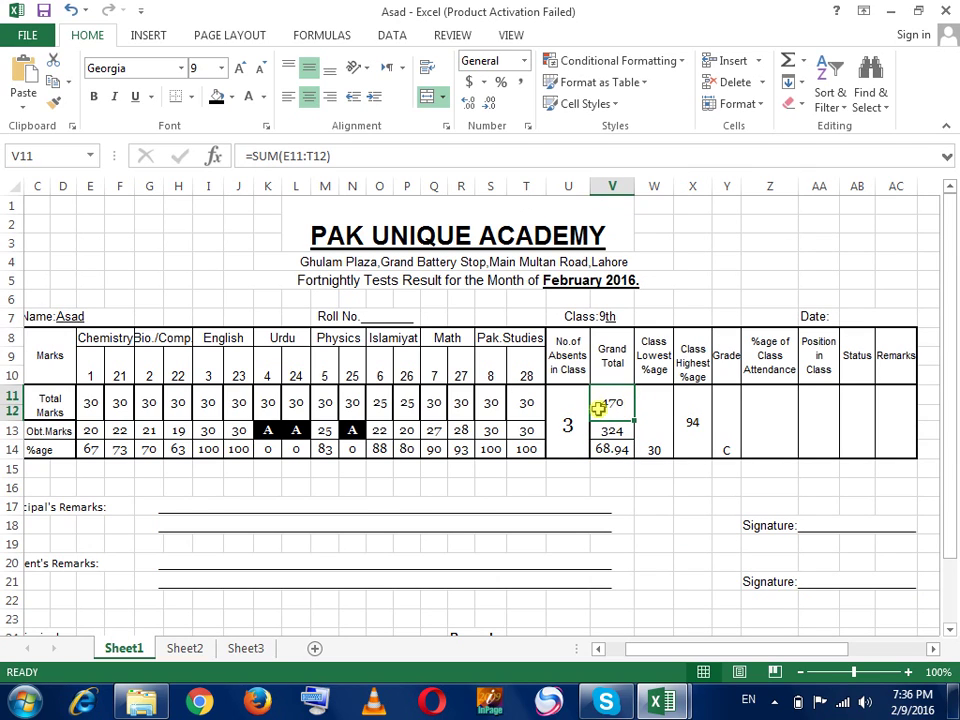
left_click(606, 452)
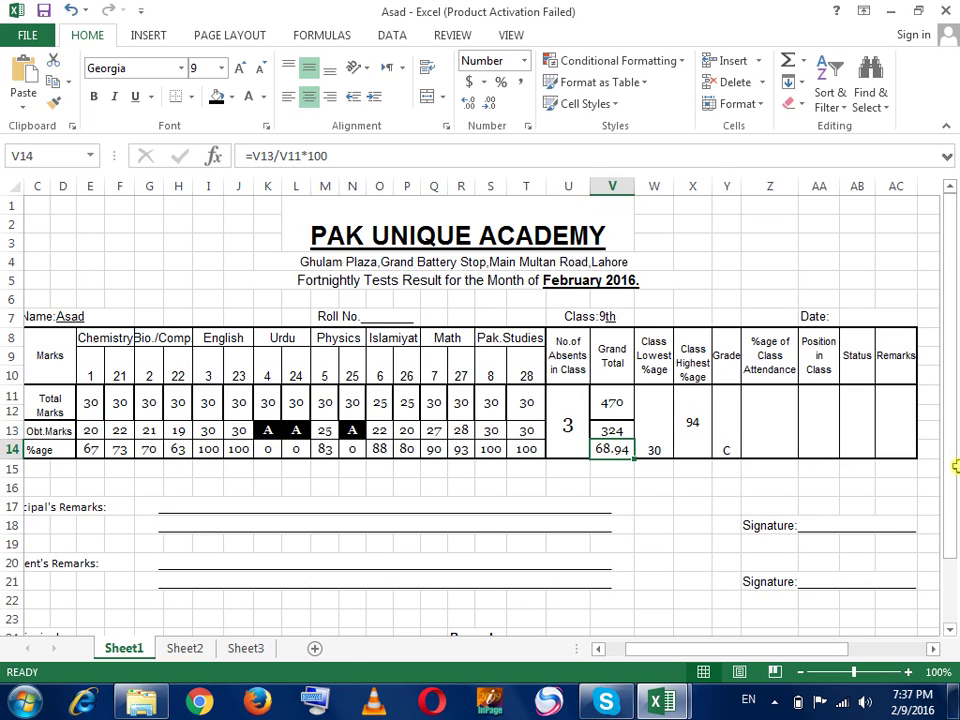
Review the Grade, percentage and obtained-marks total formulas in the result table
left_click(718, 440)
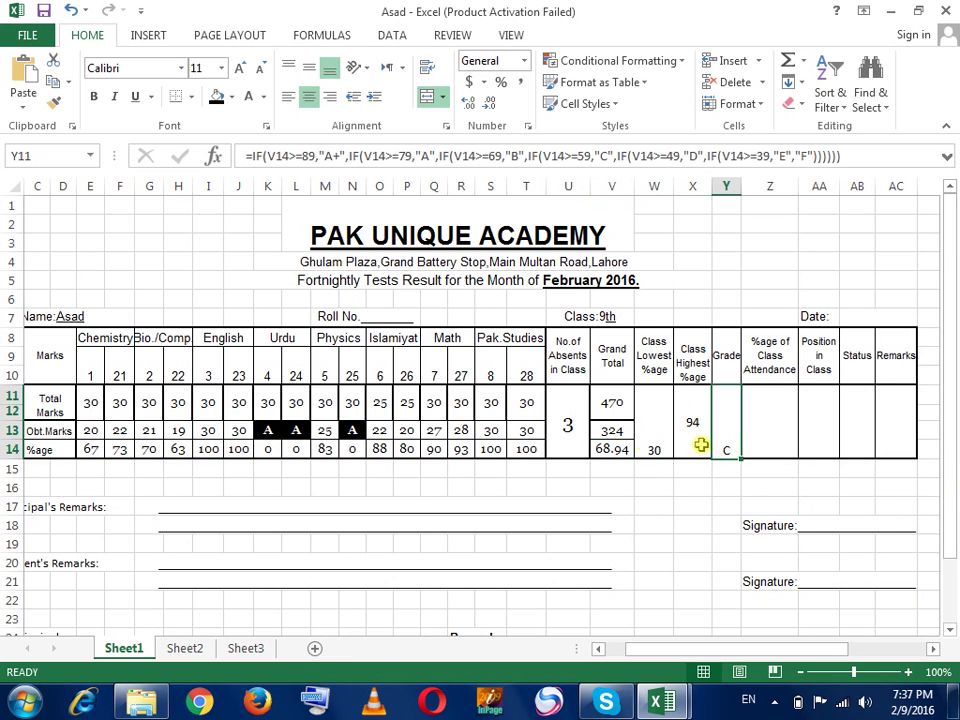
left_click(608, 444)
left_click(738, 420)
left_click(611, 430)
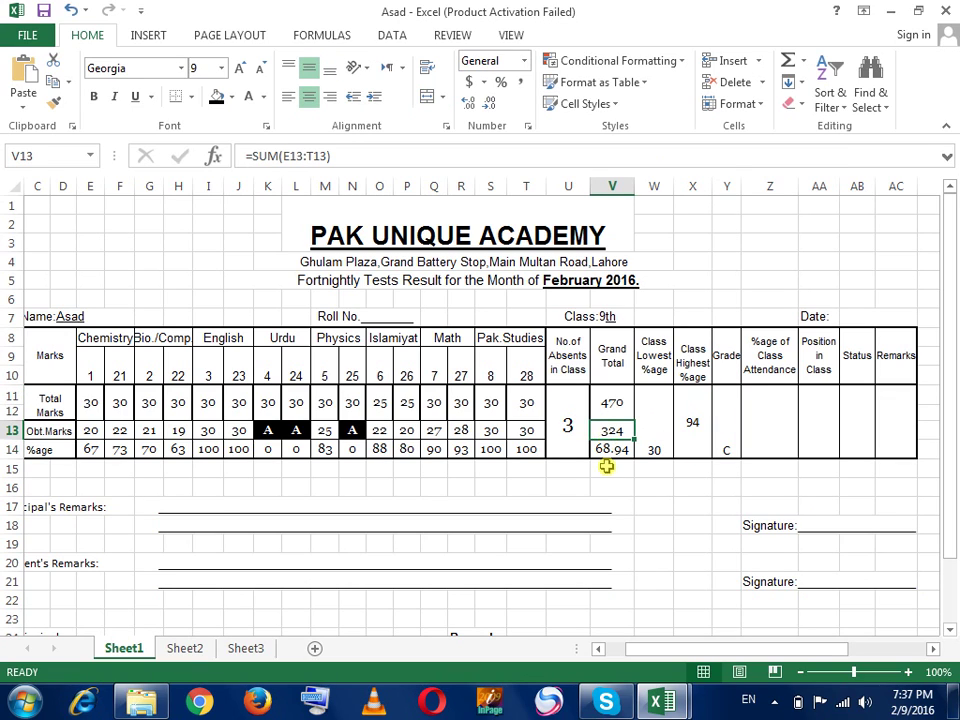
left_click(606, 467)
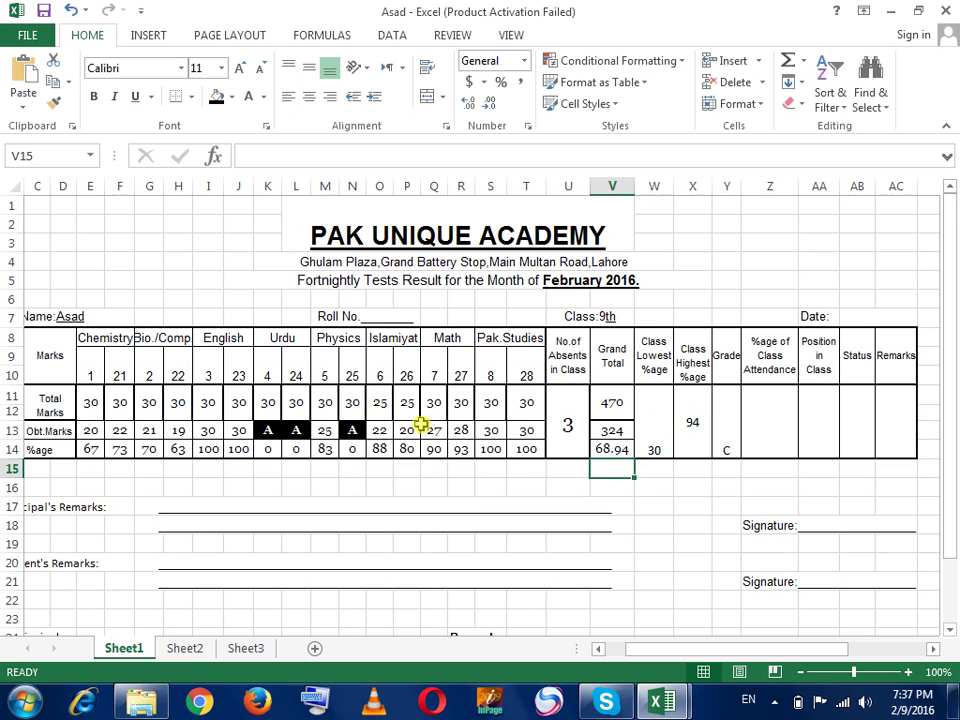
Change the Bio./Comp. test 22 mark in H13 to 30, giving 71.28% and grade B
left_click(180, 428)
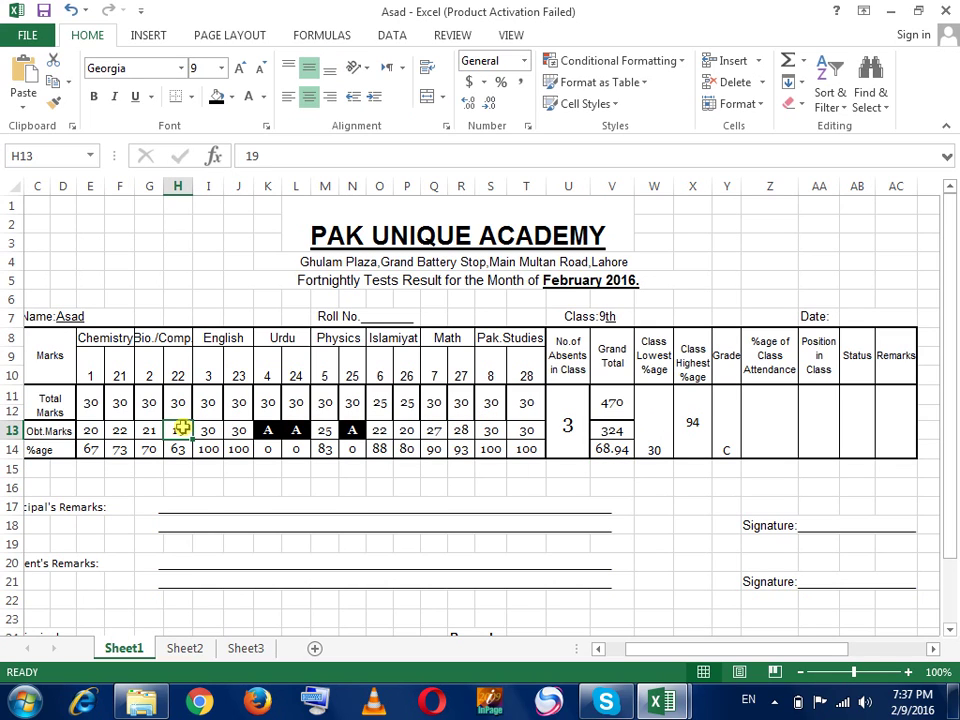
type("30")
key("Return")
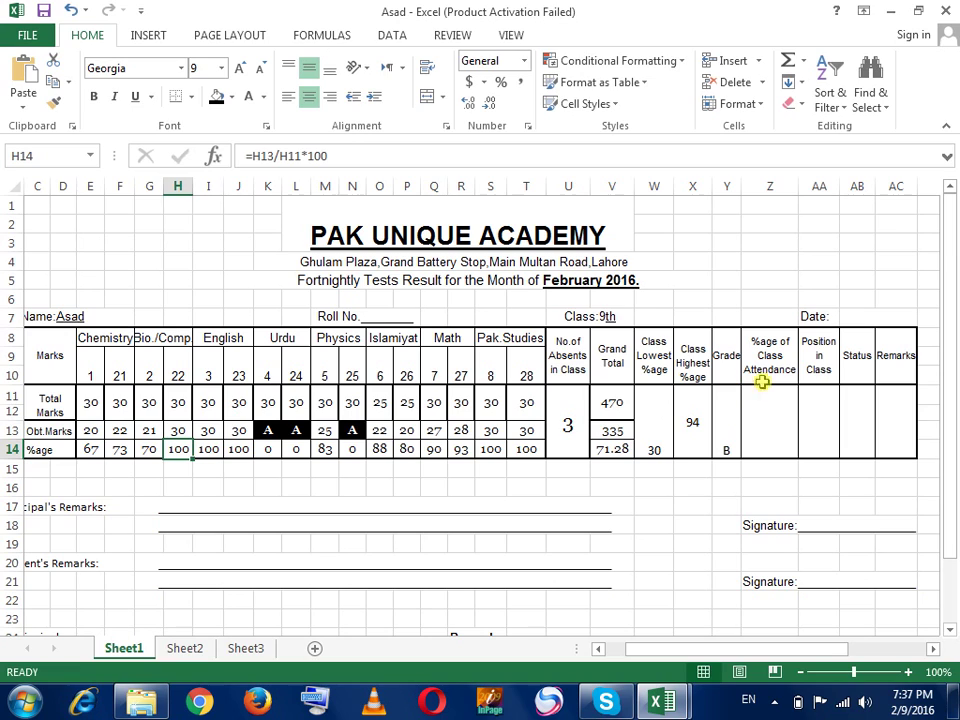
left_click(810, 403)
left_click(763, 420)
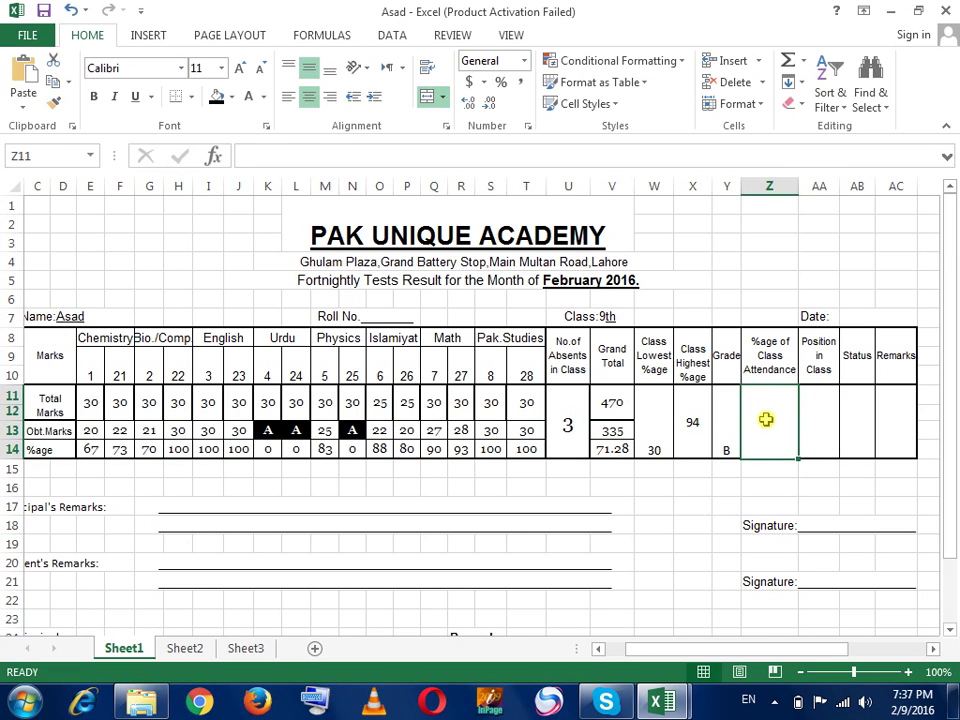
Enter 80% as the percentage of class attendance in Z11
type("100")
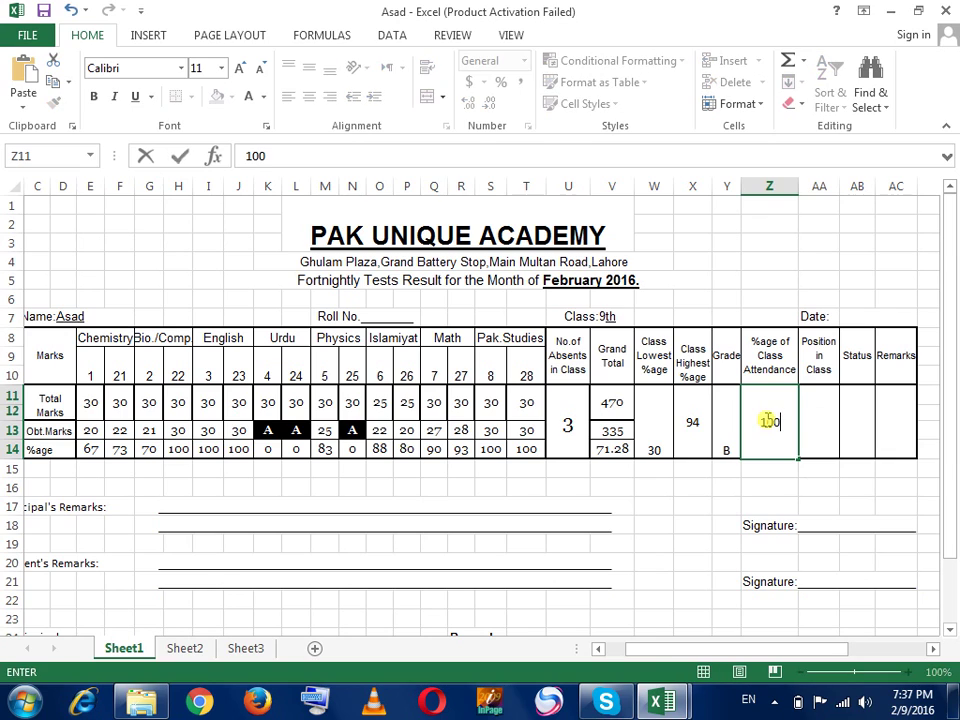
key("BackSpace")
key("BackSpace")
key("BackSpace")
type("80")
type("%")
key("Tab")
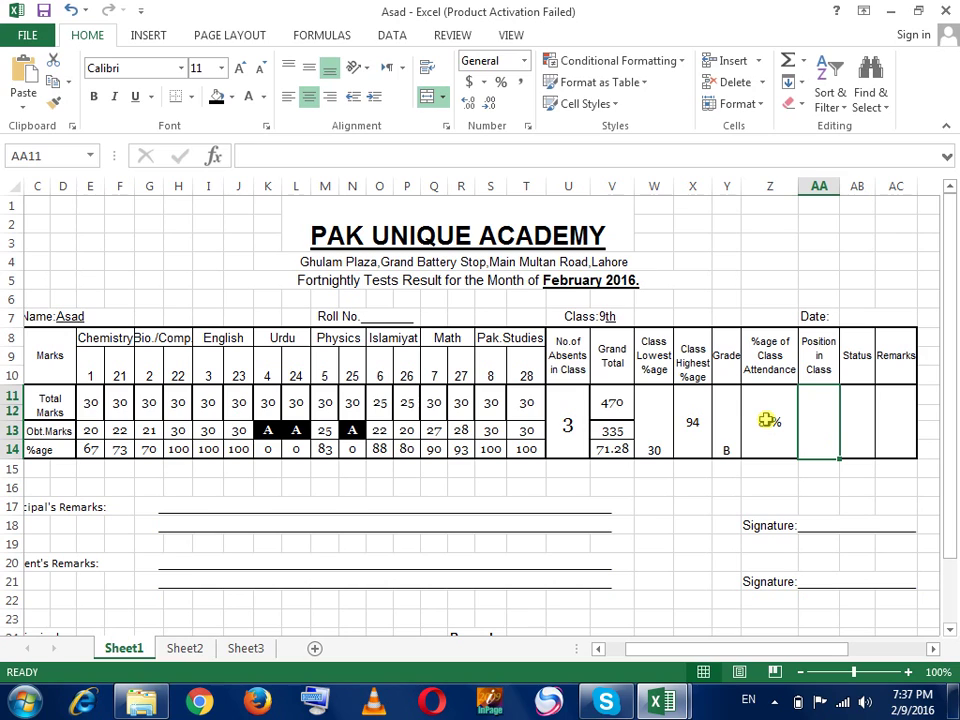
Enter 4 as the student's position in class in AA11
type("4")
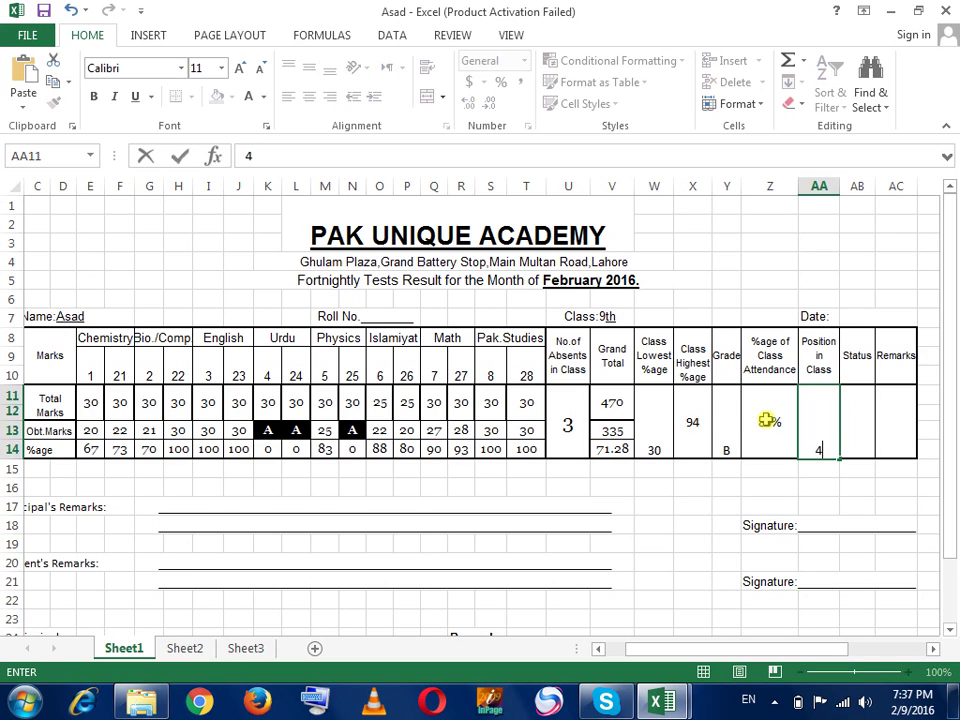
key("Tab")
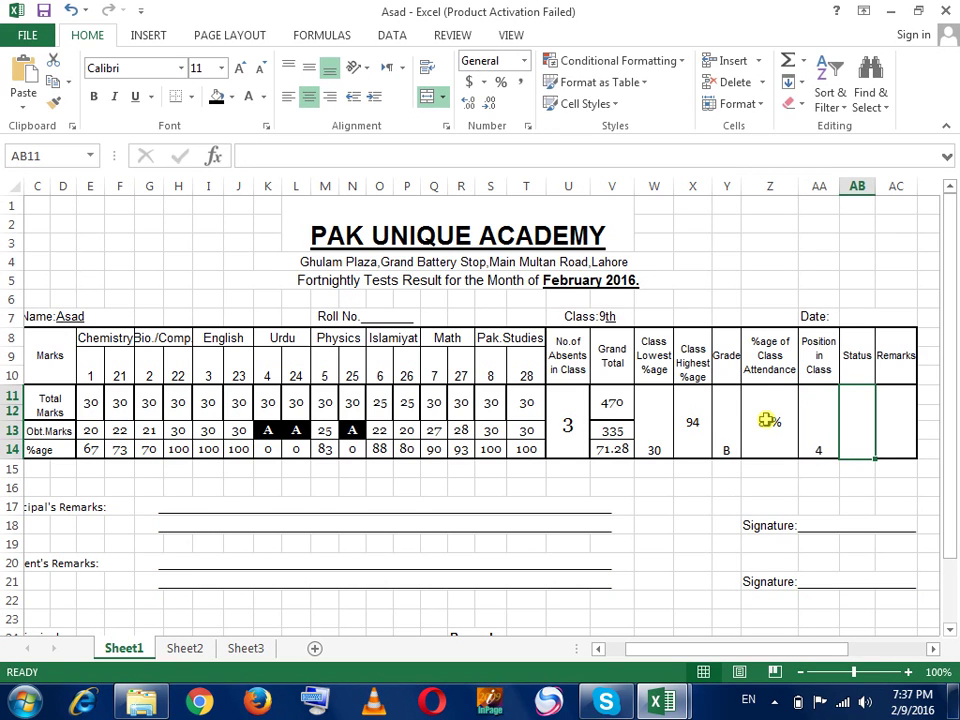
key("Left")
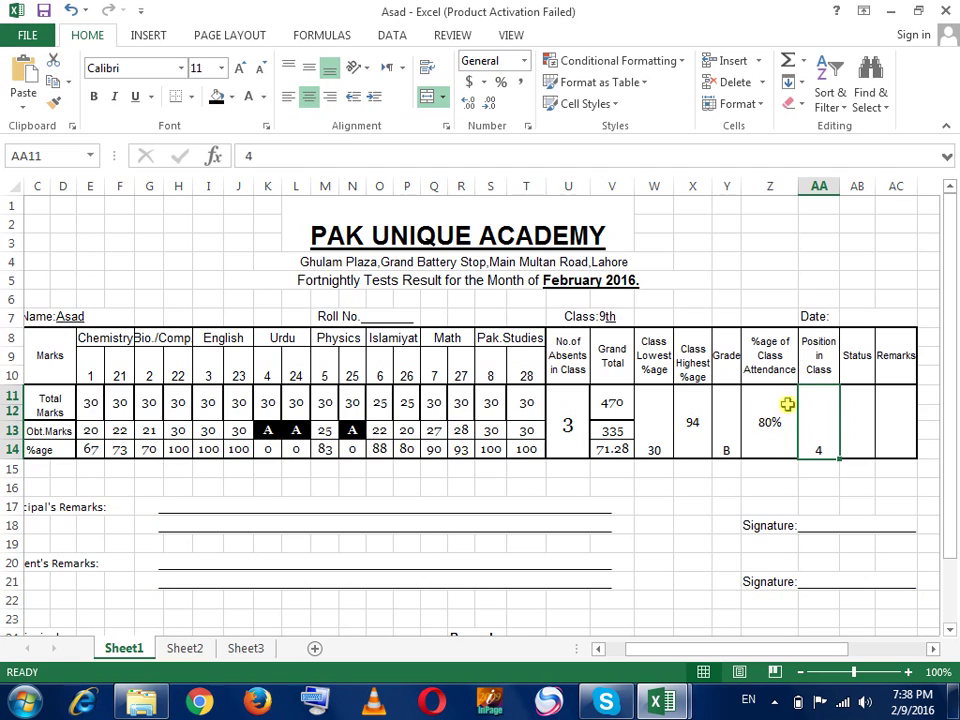
left_click(844, 408)
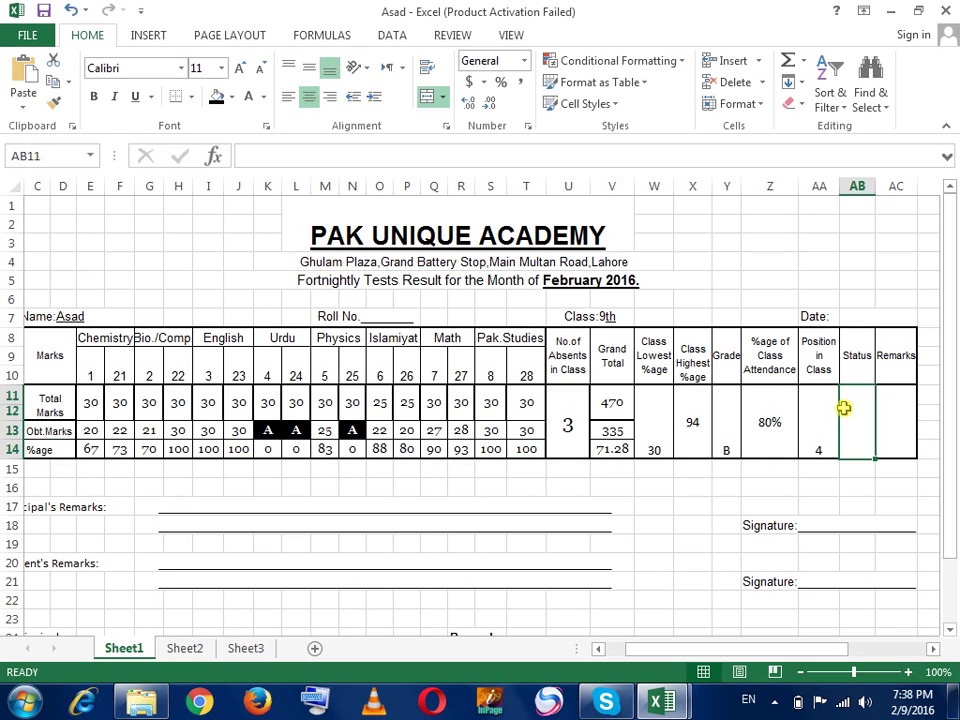
Enter =IF(V14>=33,"PASS","FAIL") in Status cell AB11
type("=")
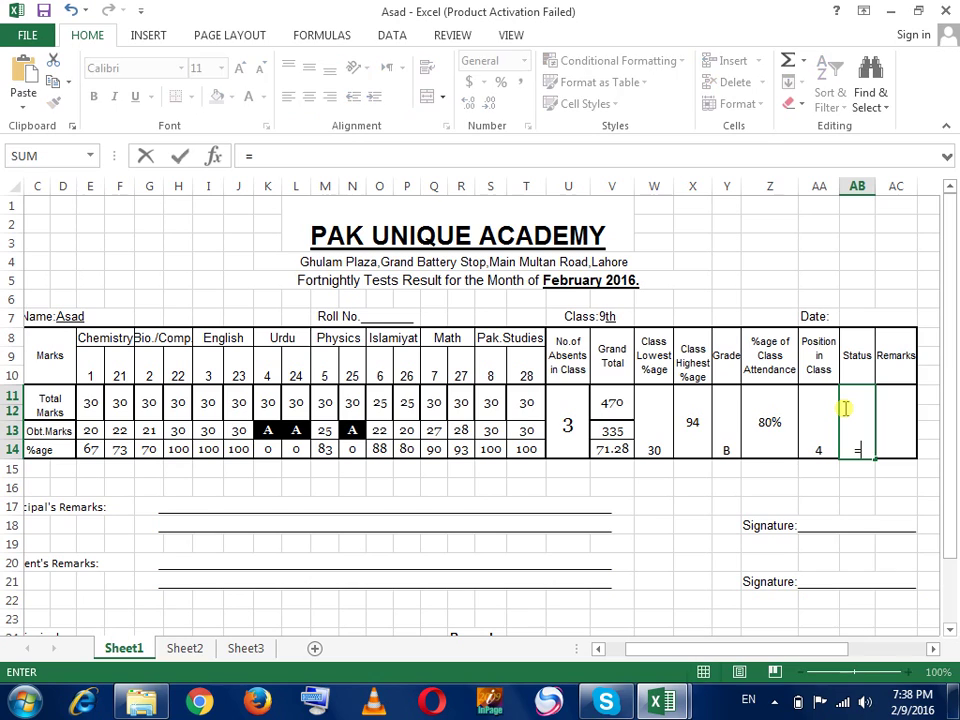
type("if(")
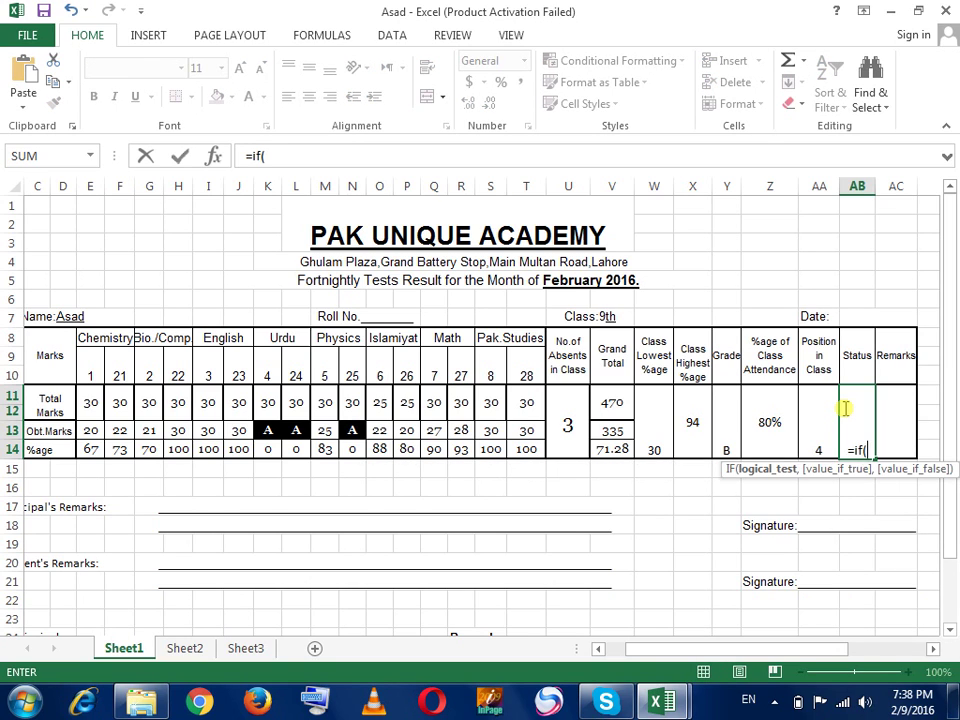
left_click(628, 450)
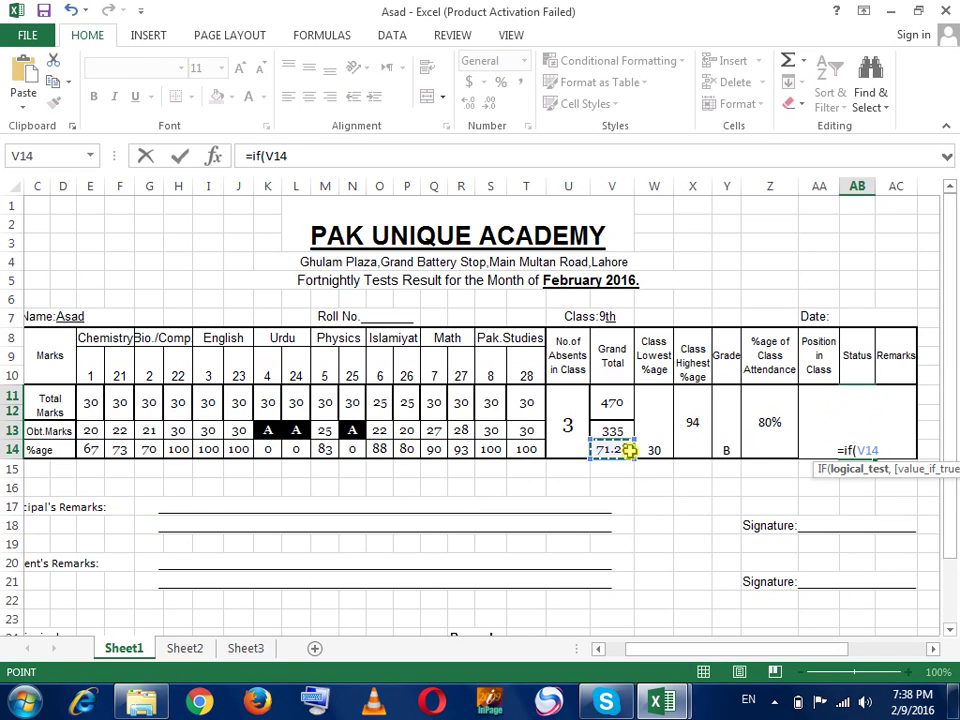
type(">=33,")
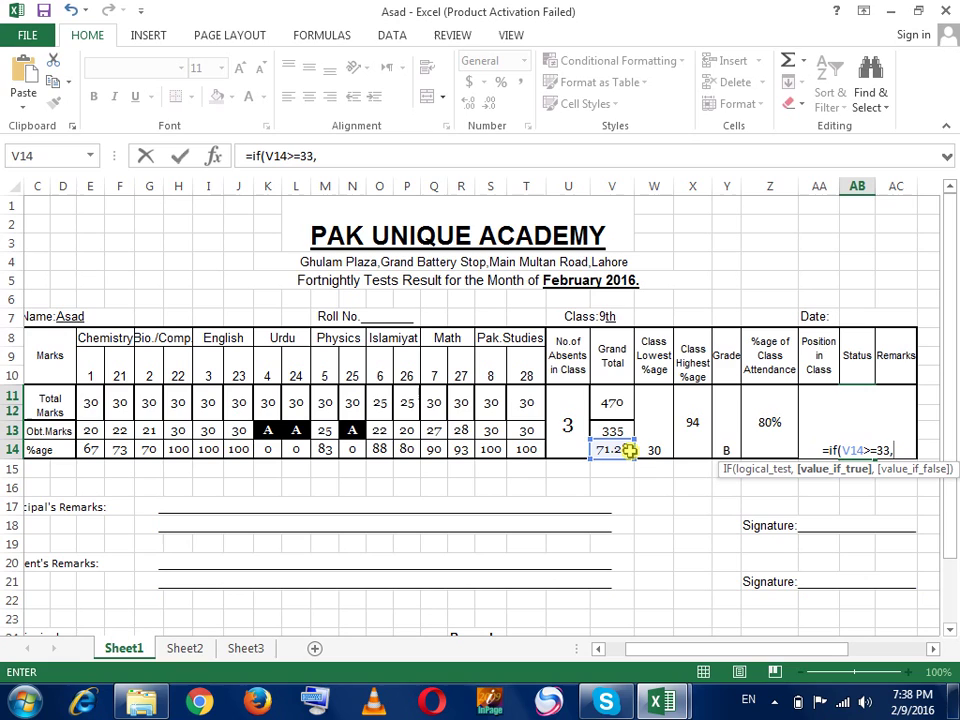
type("\"PASS\",")
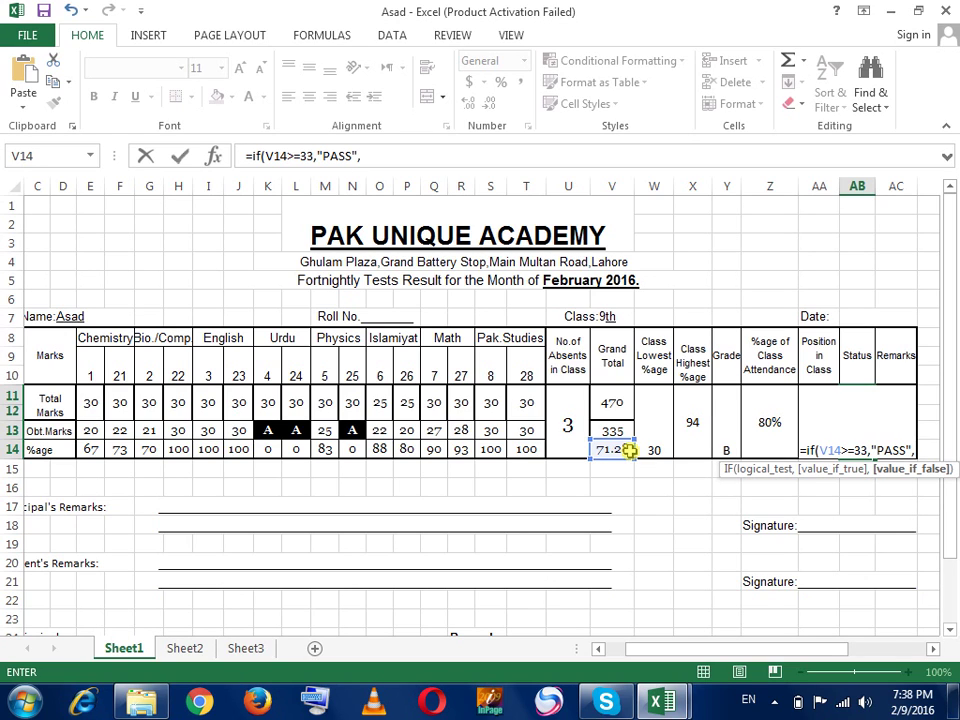
type("\"")
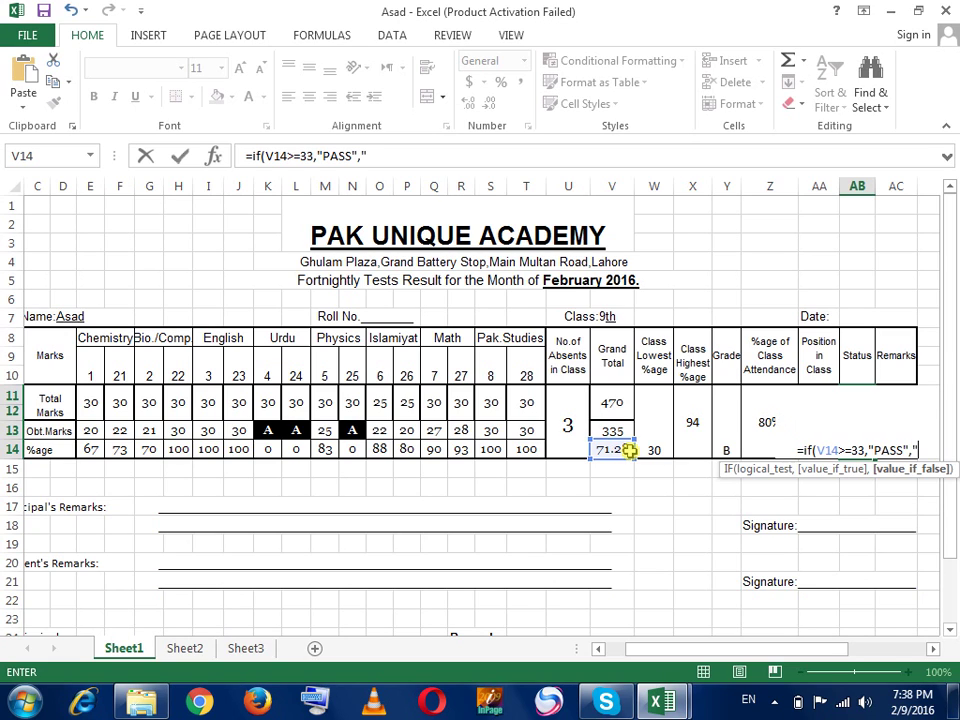
type("FAIL\")")
key("Return")
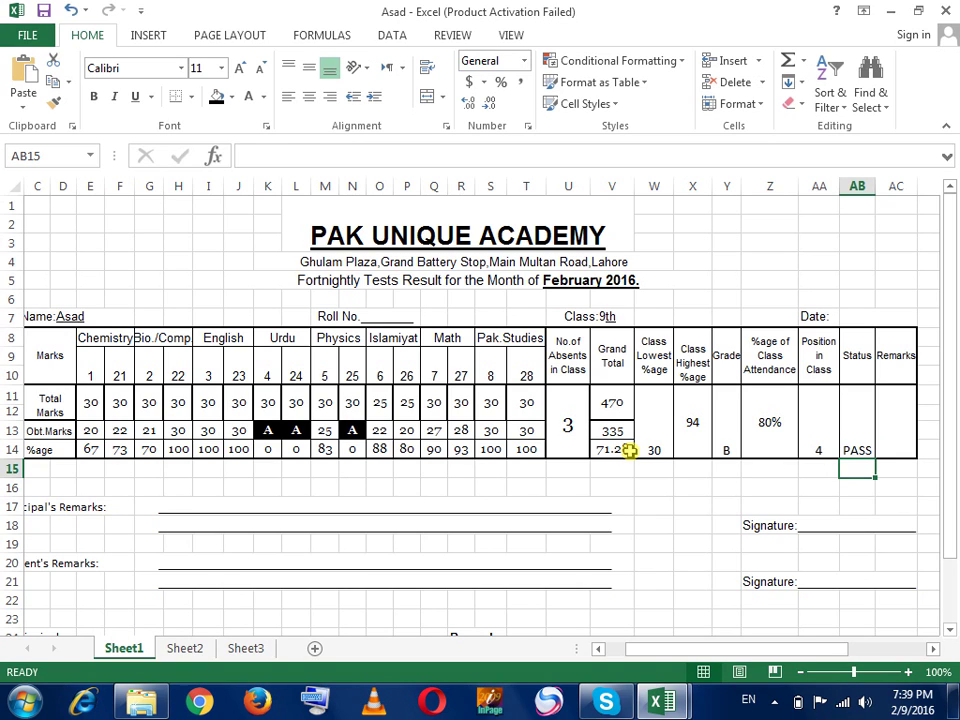
left_click(499, 429)
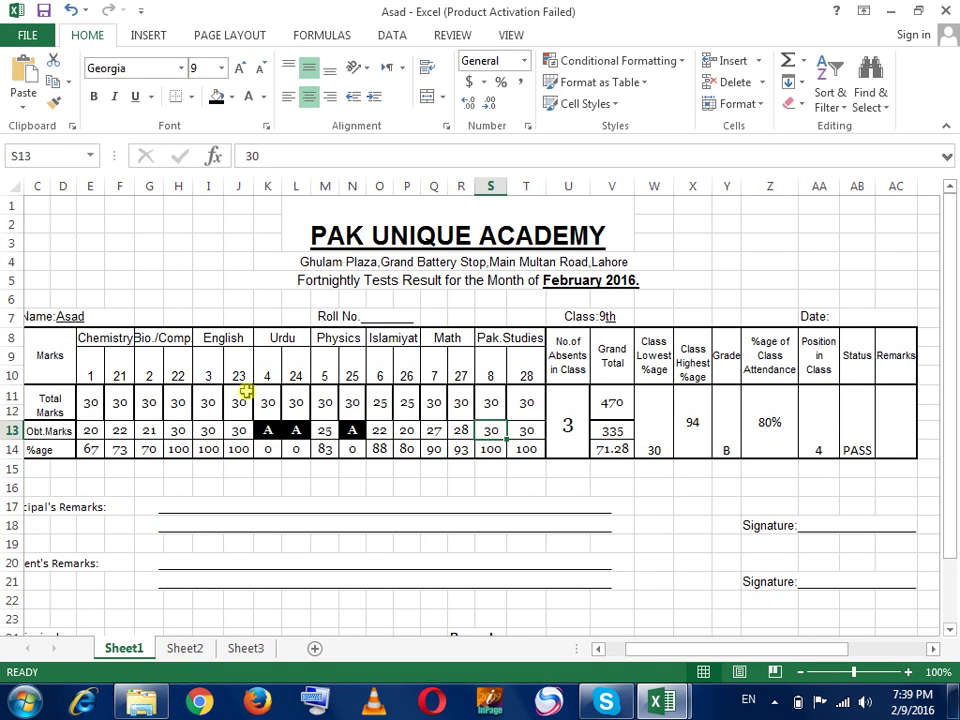
left_click(246, 392)
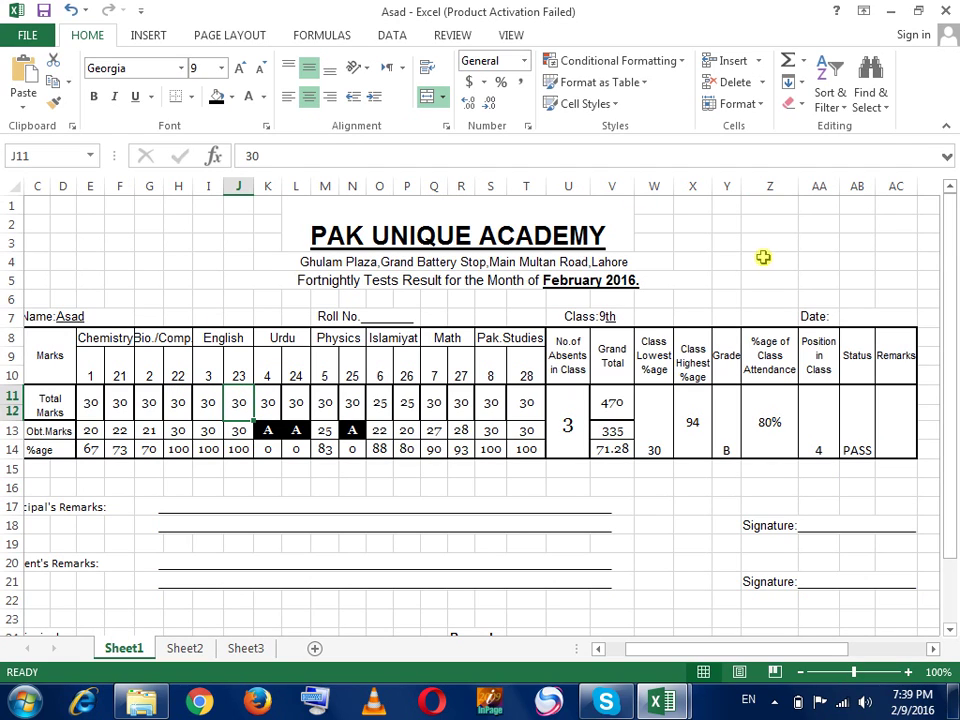
left_click(920, 428)
left_click(893, 417)
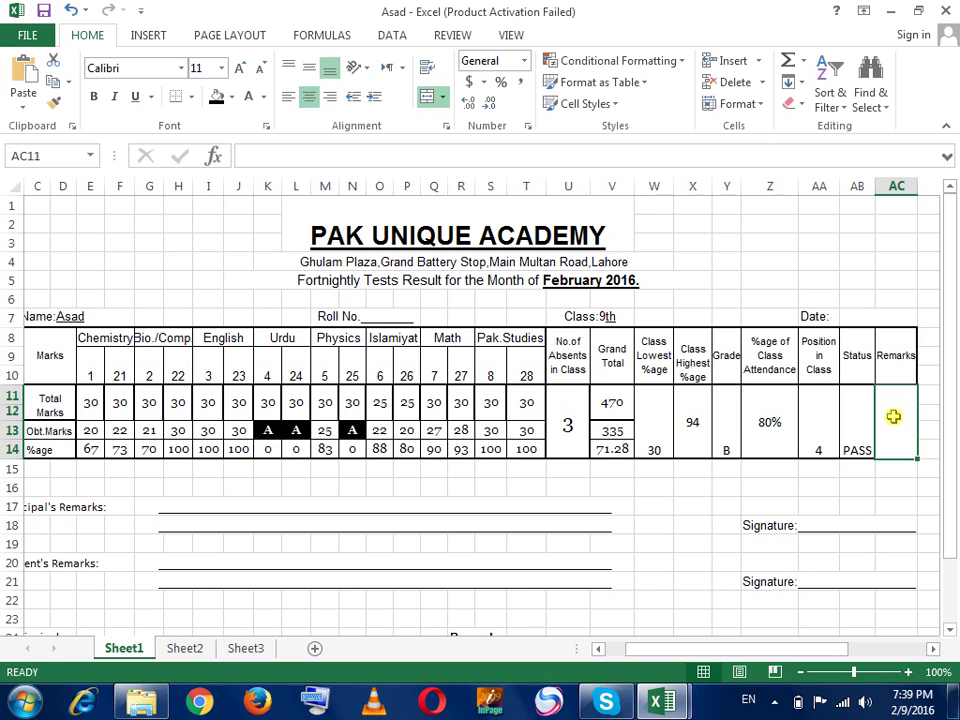
Enter "I" in the Remarks cell AC11, then stop the screen recording
type("I")
key("Return")
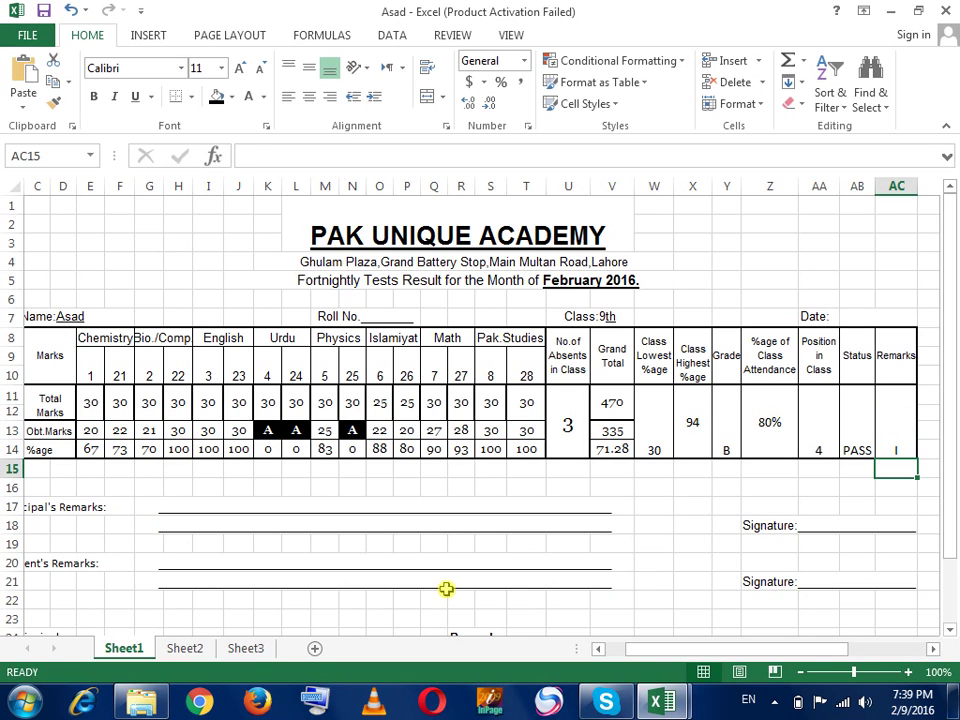
left_click(779, 701)
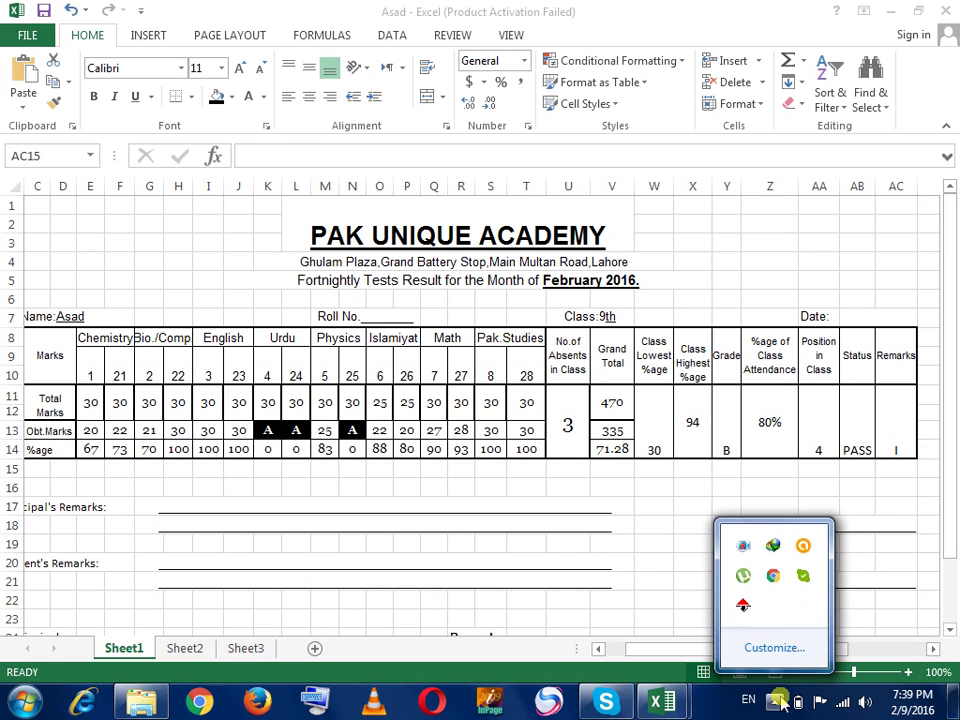
right_click(745, 549)
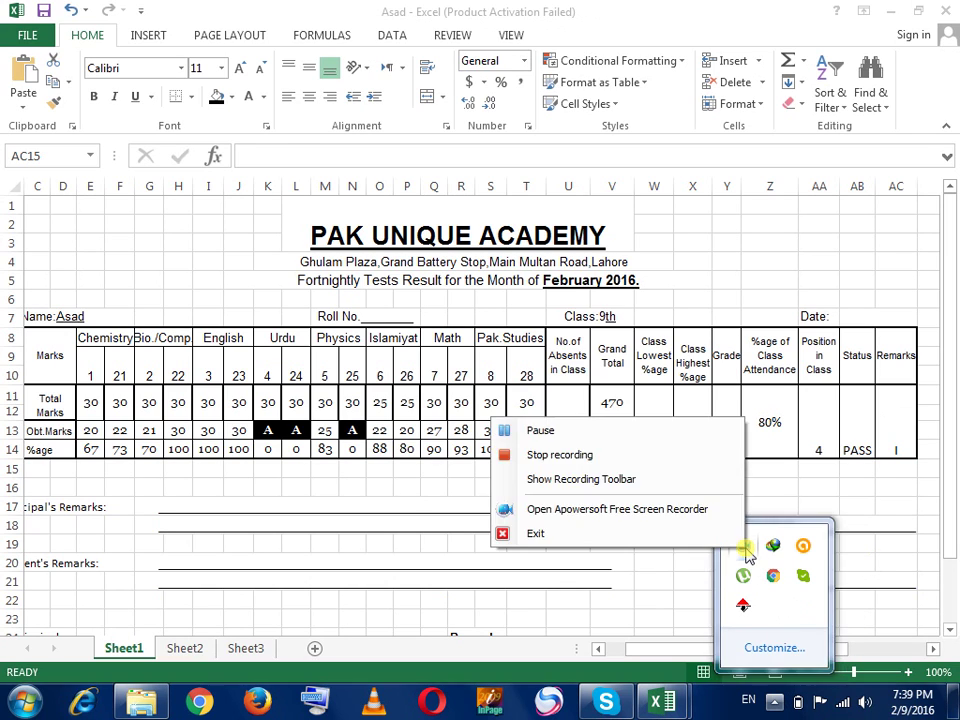